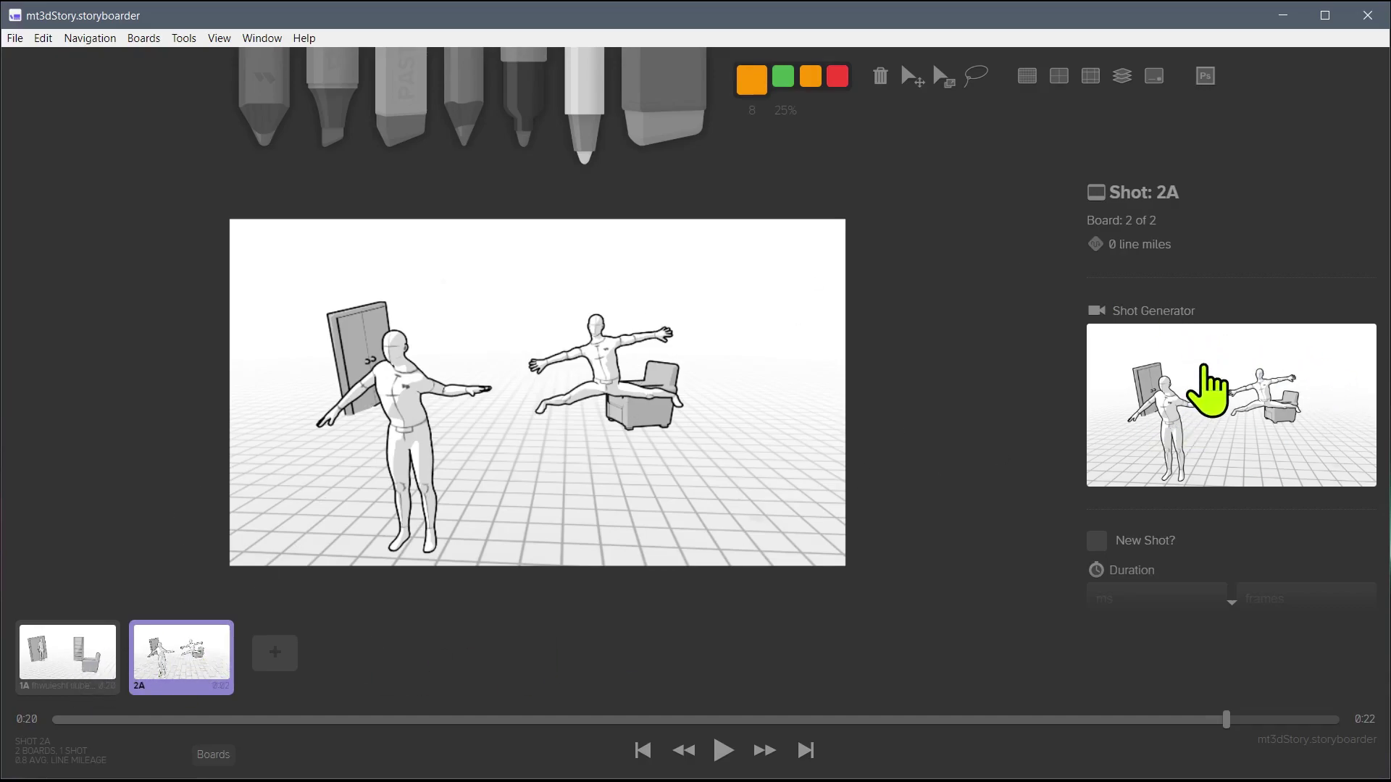
Open shot 2A in Shot Generator and move Character 1 to about X 0.18, Y -3.57
click(1174, 378)
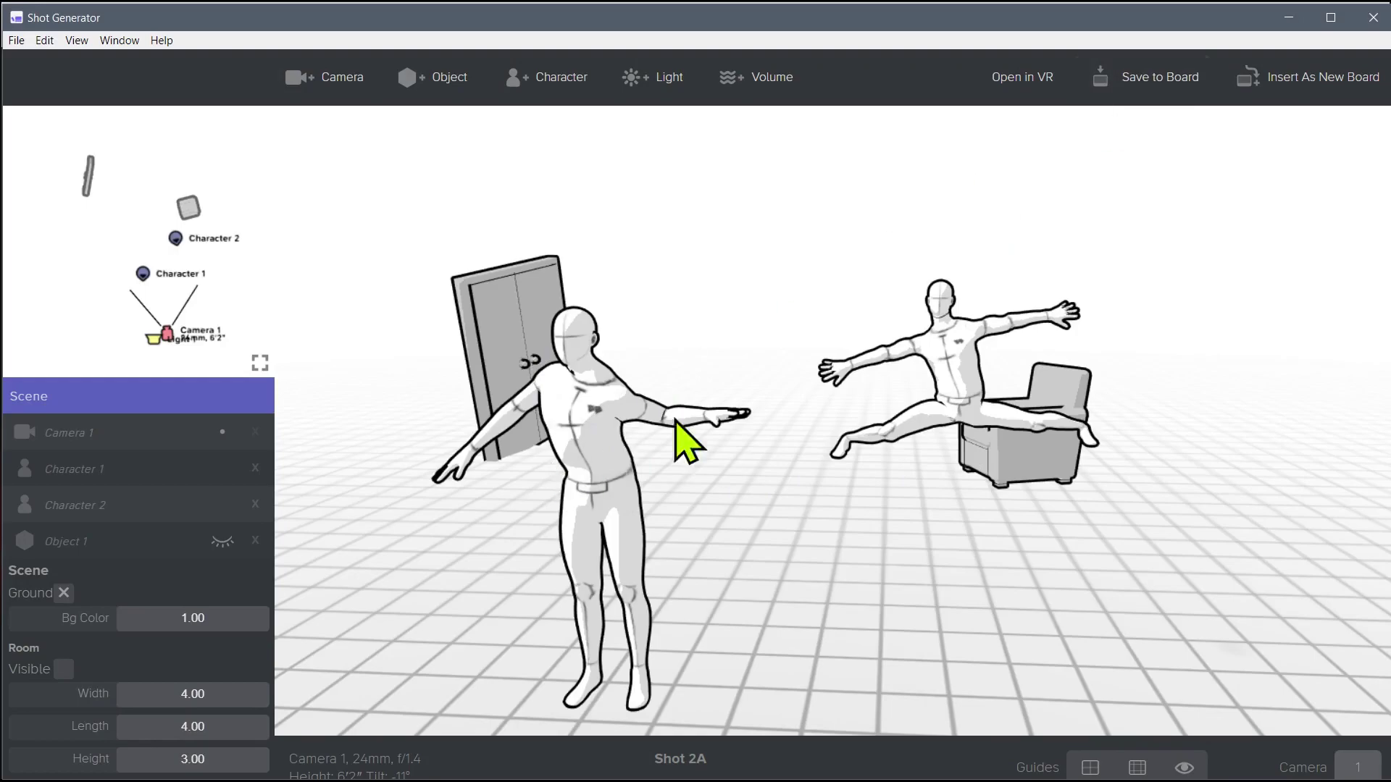
click(605, 411)
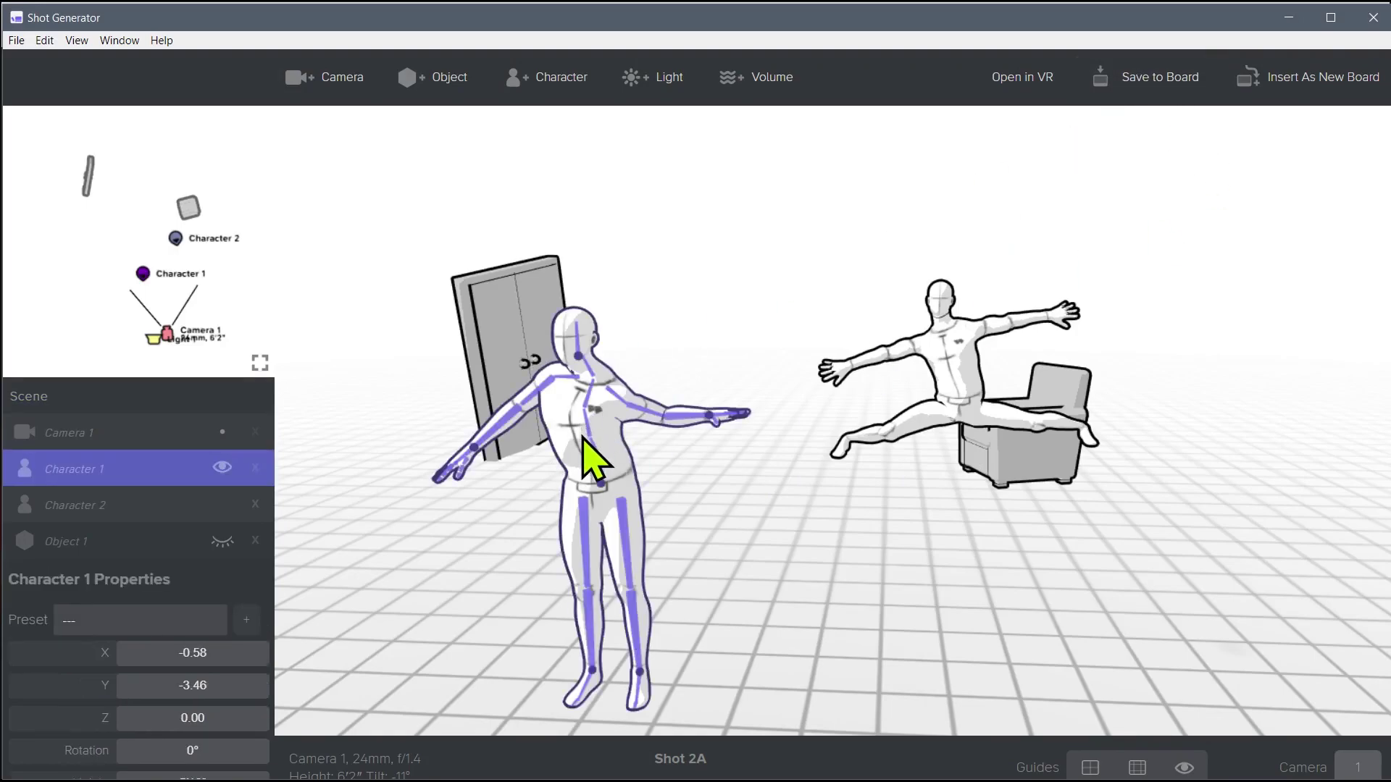
drag(584, 438, 761, 405)
Twist Character 2's upper body and shift the double door to about X -3.18, Y -8.80
click(946, 350)
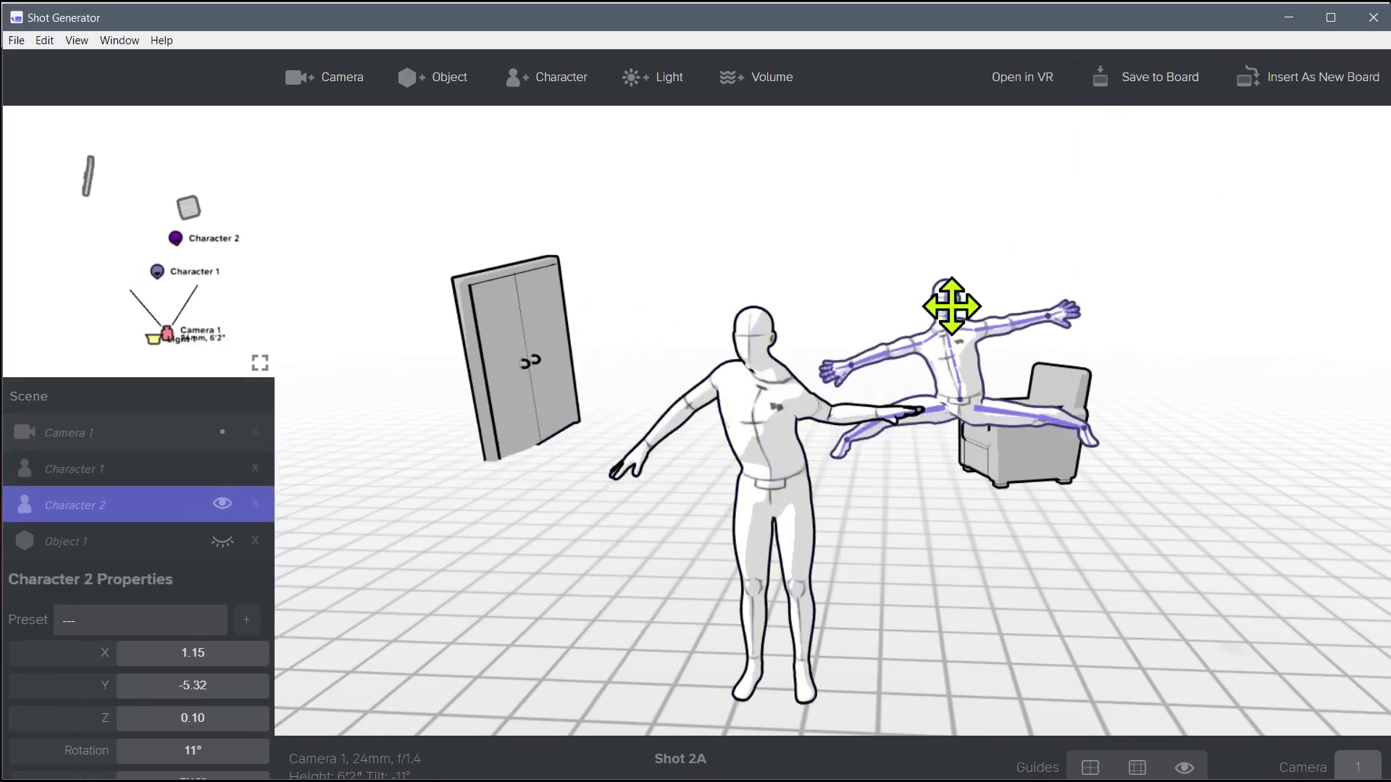
mouse_move(559, 360)
mouse_down()
mouse_move(568, 335)
mouse_move(565, 373)
mouse_up()
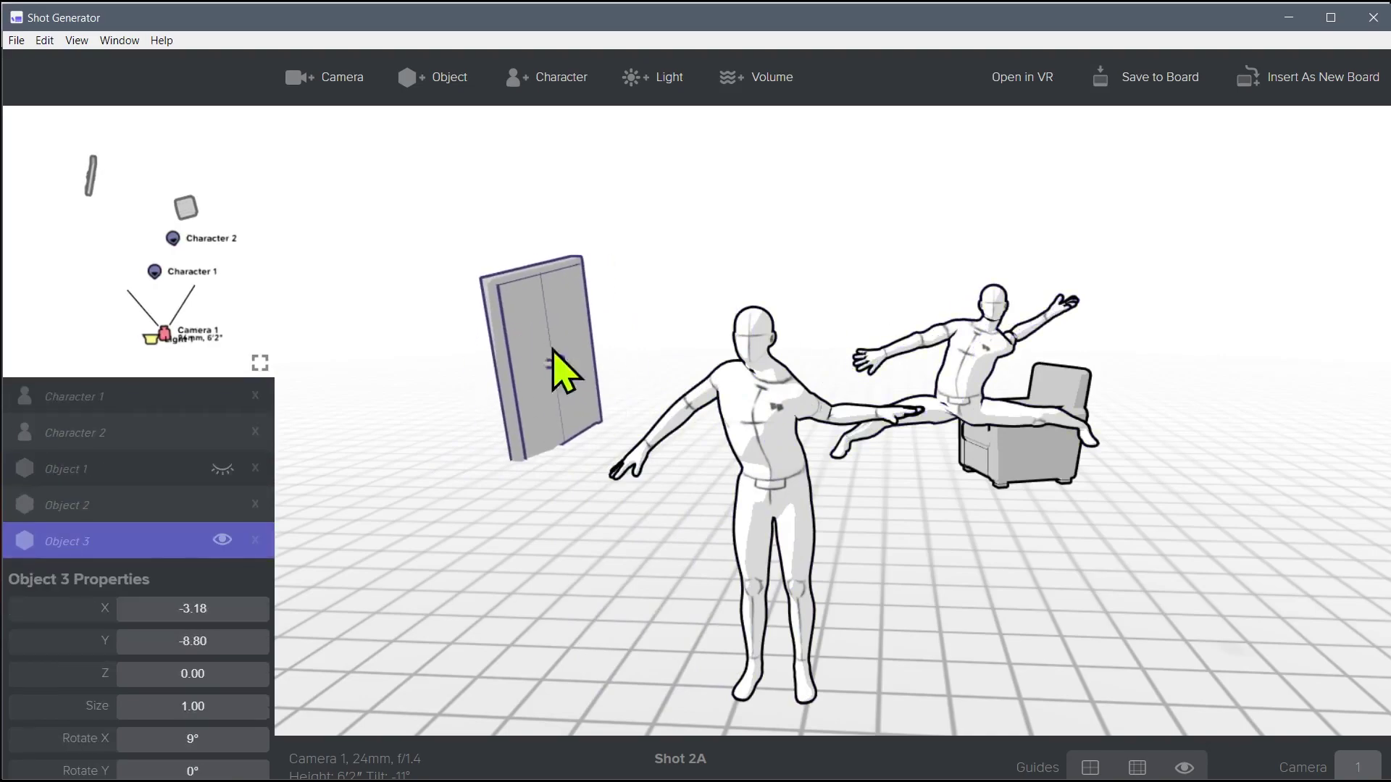
Turn the camera to the left, insert the resulting view as a new board, and return to the storyboard
key(Left)
key(Left)
key(Left)
key(Left)
key(Left)
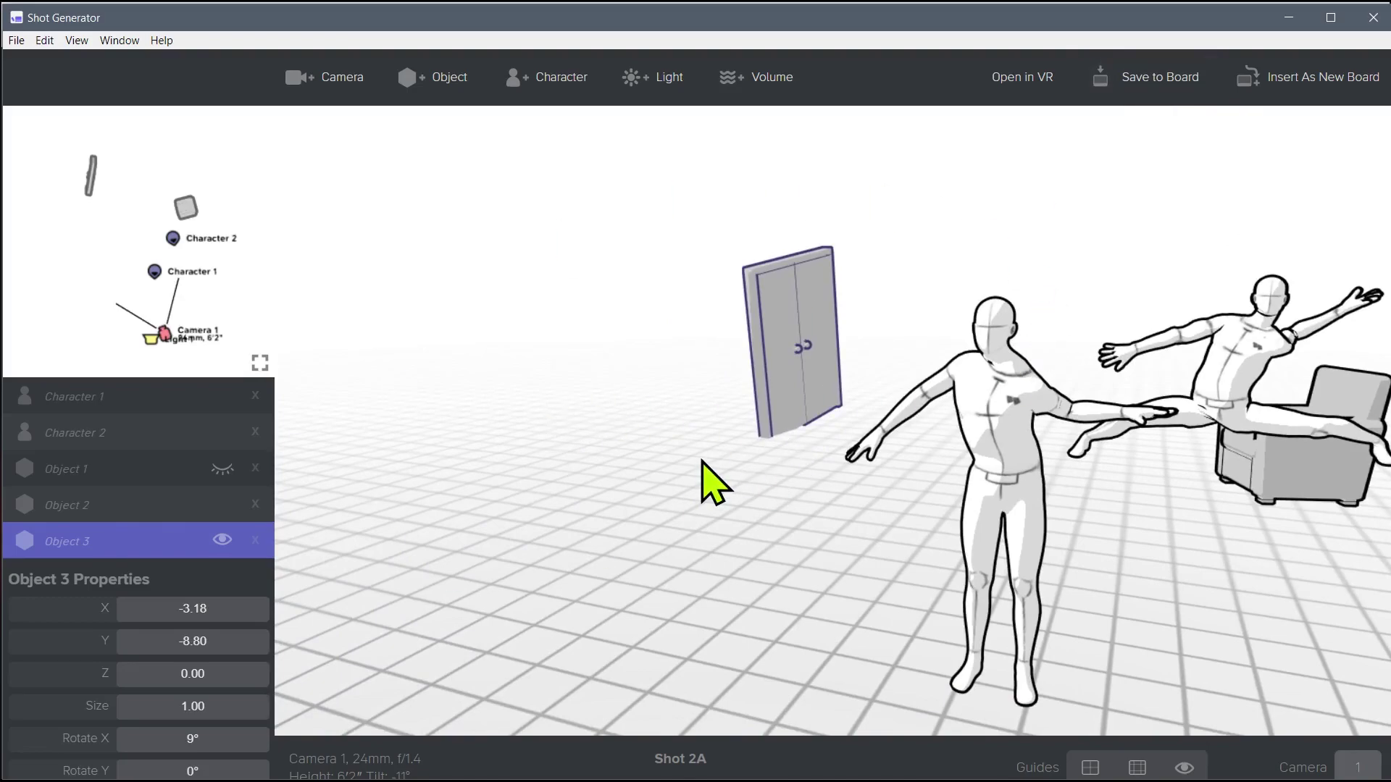
click(1333, 101)
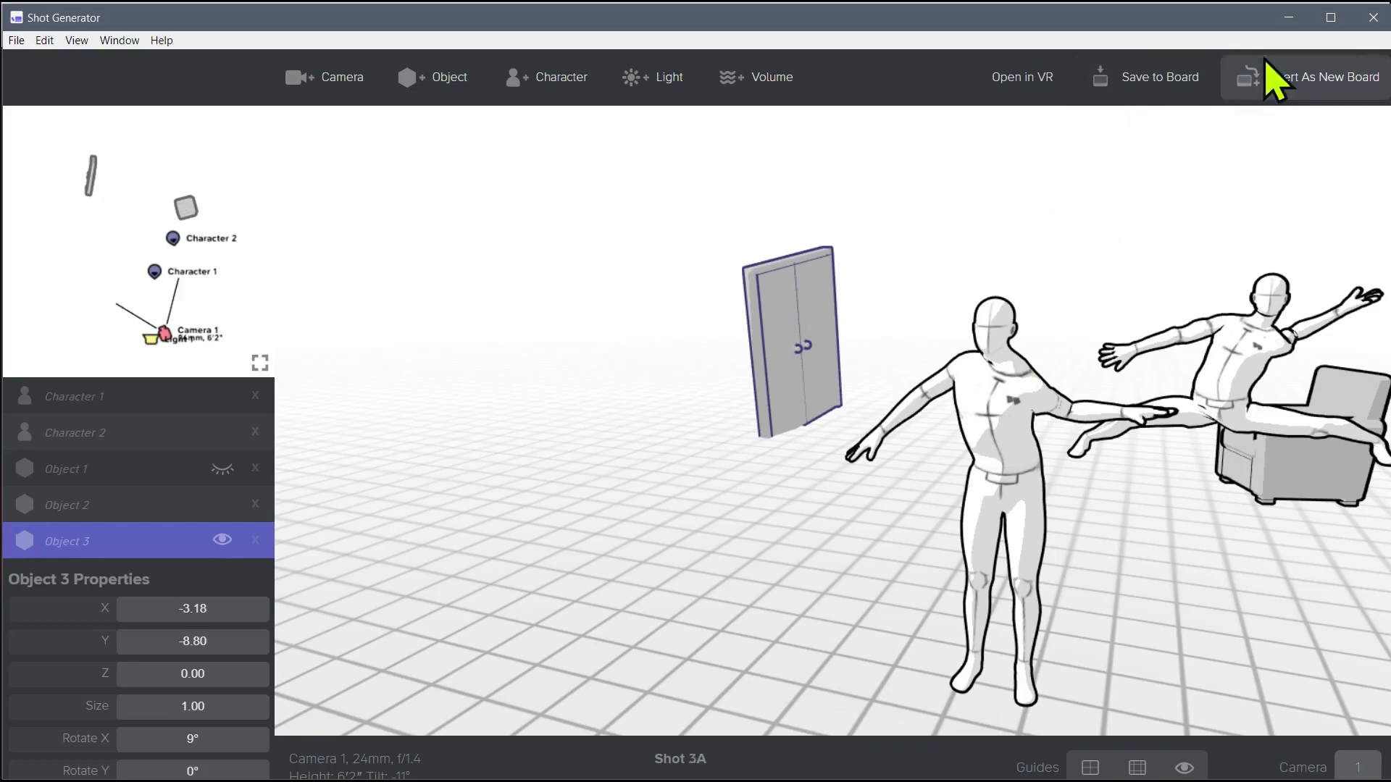
click(1367, 20)
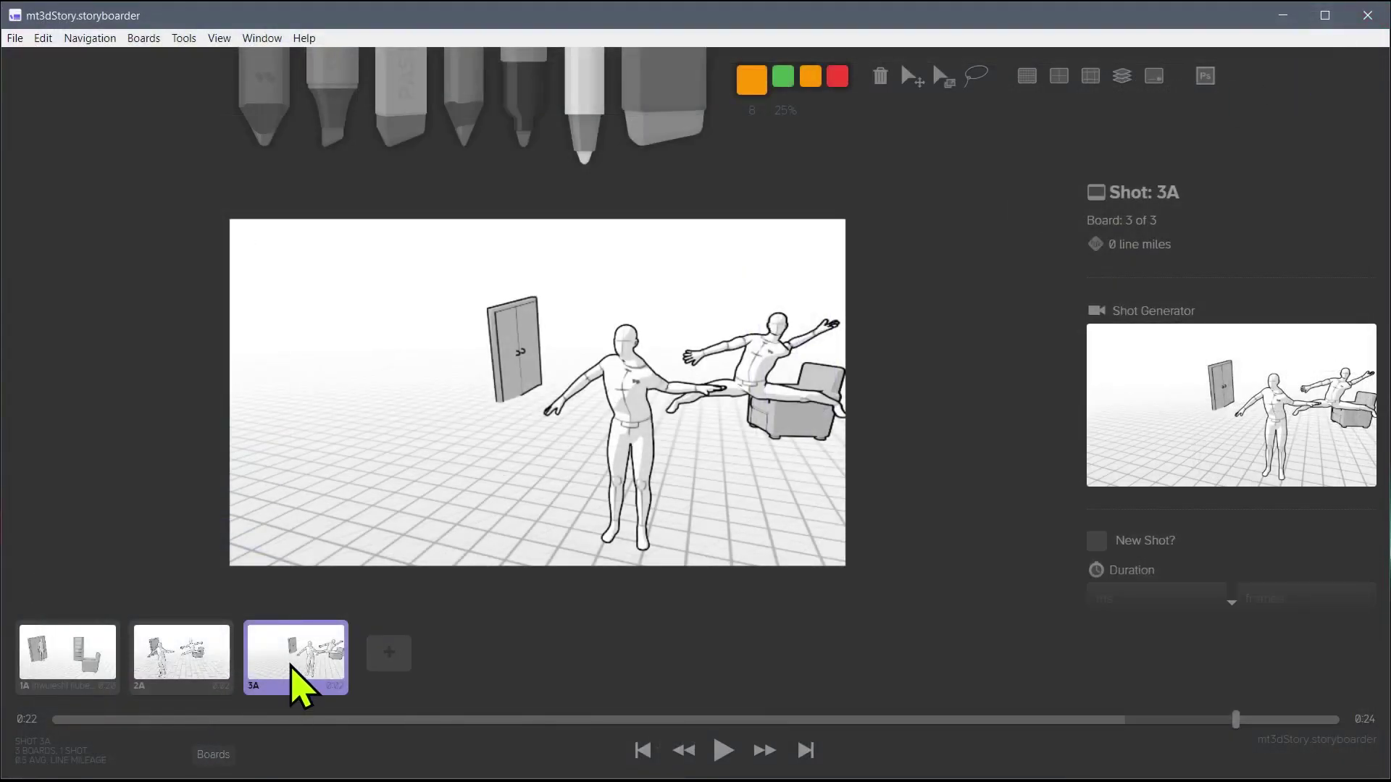
Review boards 1A, 2A and 3A in the storyboard to compare their views
click(185, 666)
click(113, 656)
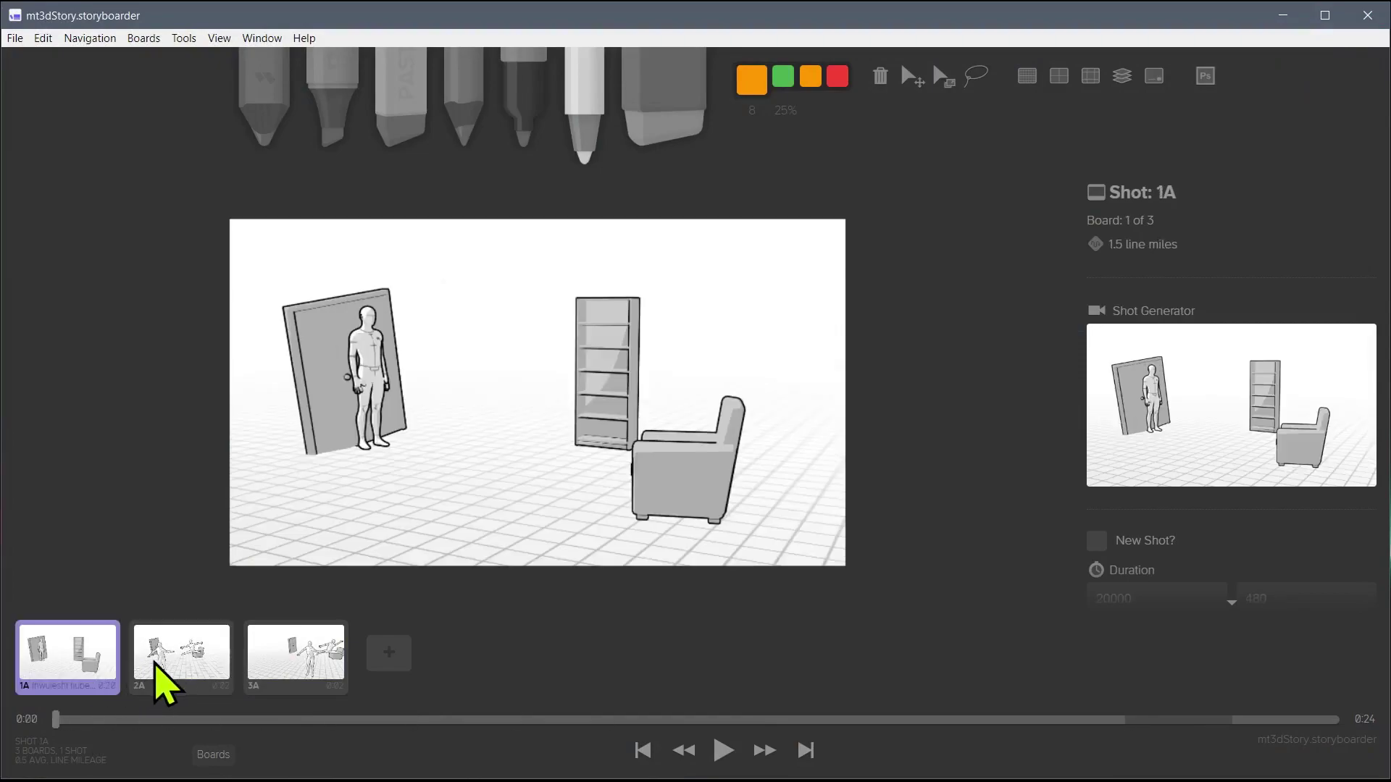
click(170, 663)
click(291, 663)
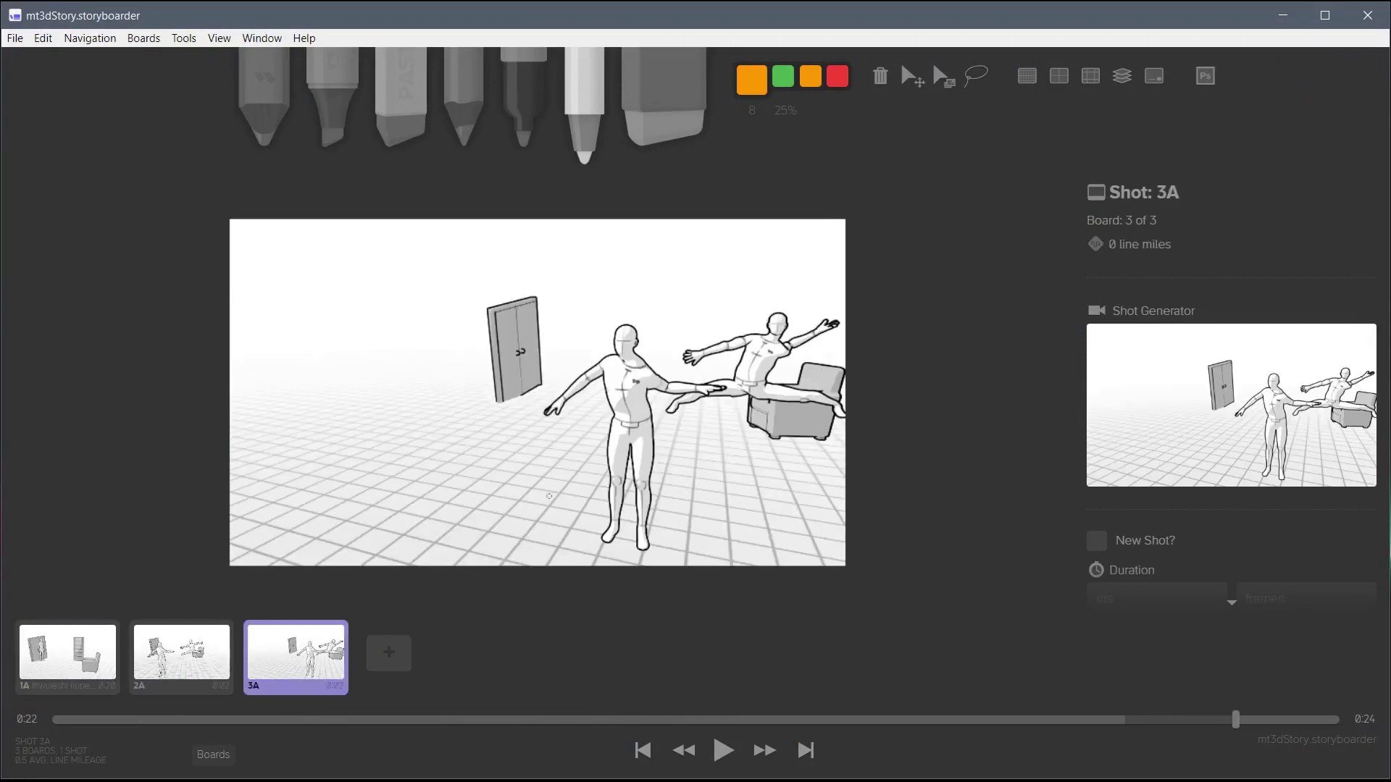
Add a blank board and inspect its empty 3D scene with a slight camera tilt, closing it without saving
click(389, 653)
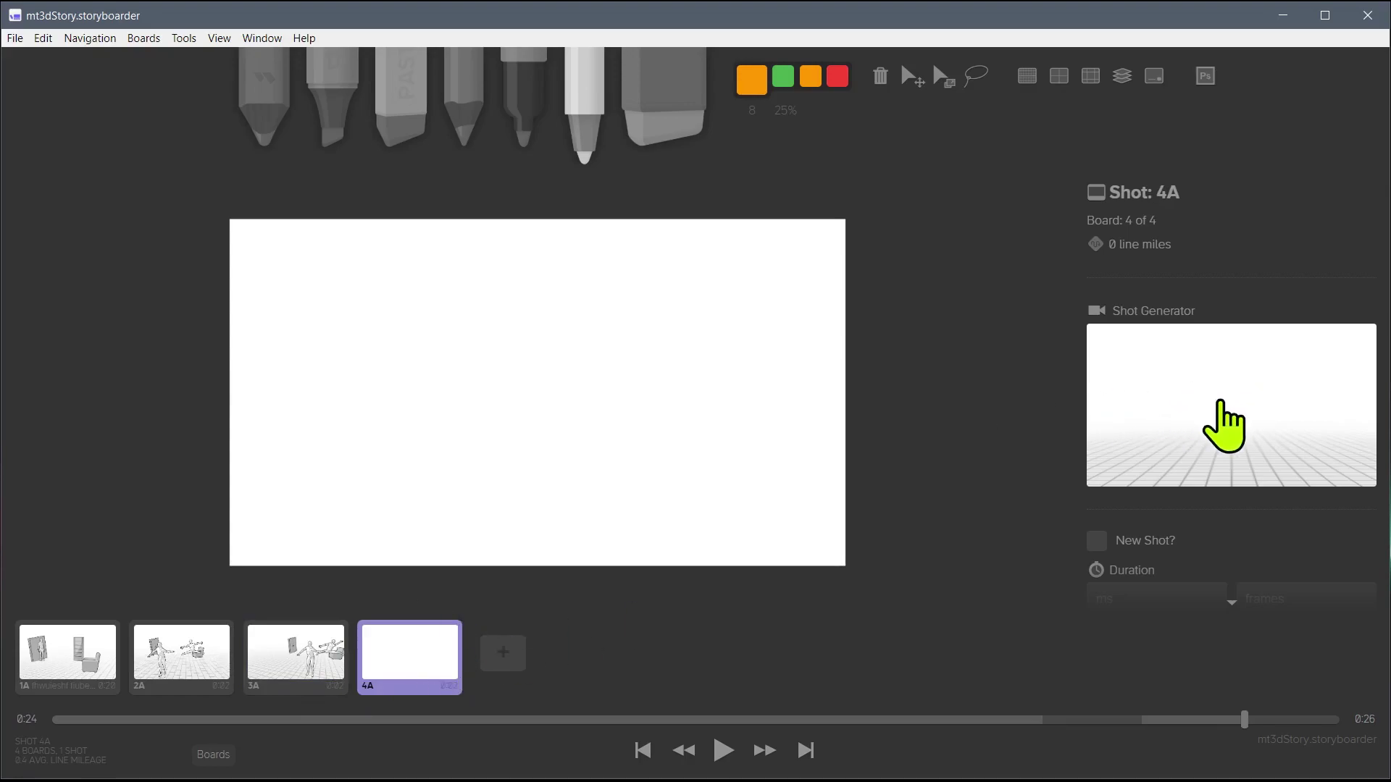
click(1221, 404)
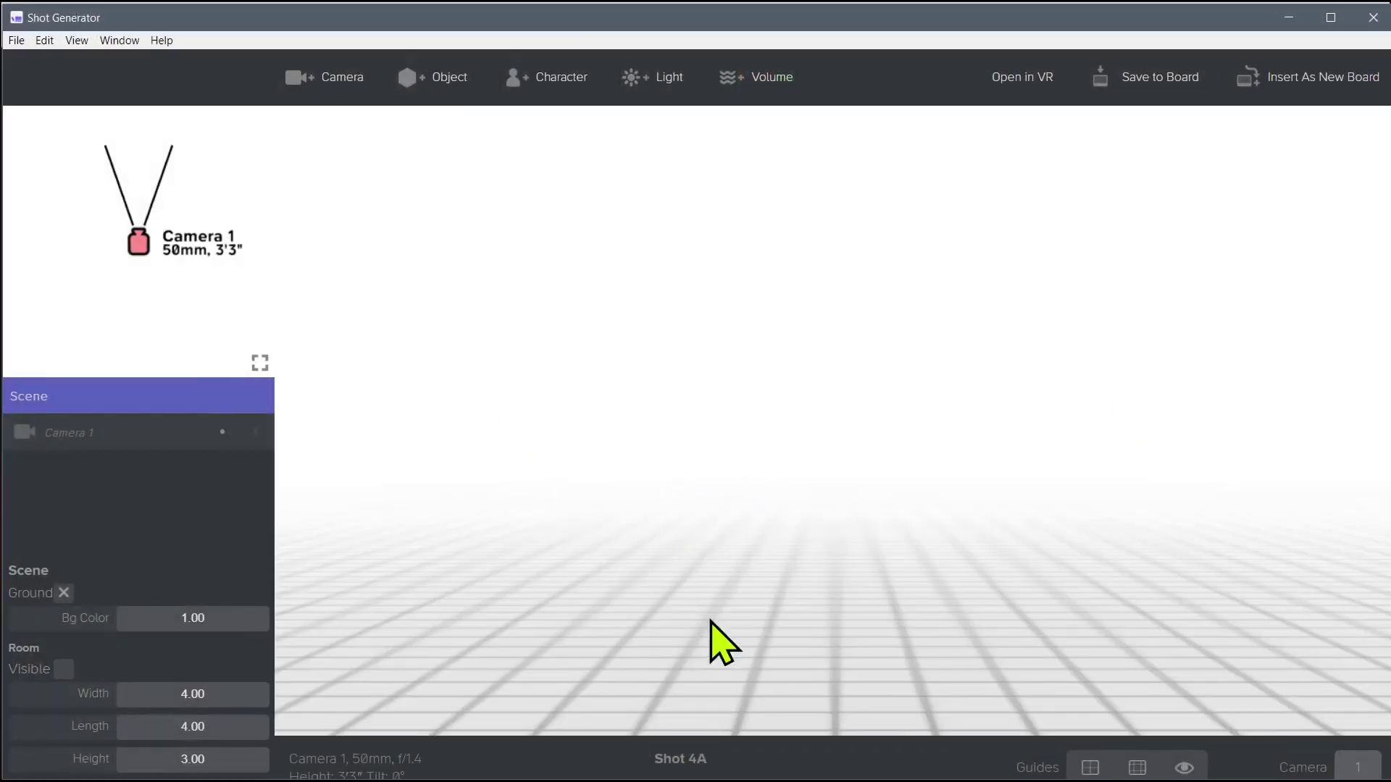
drag(772, 528, 814, 559)
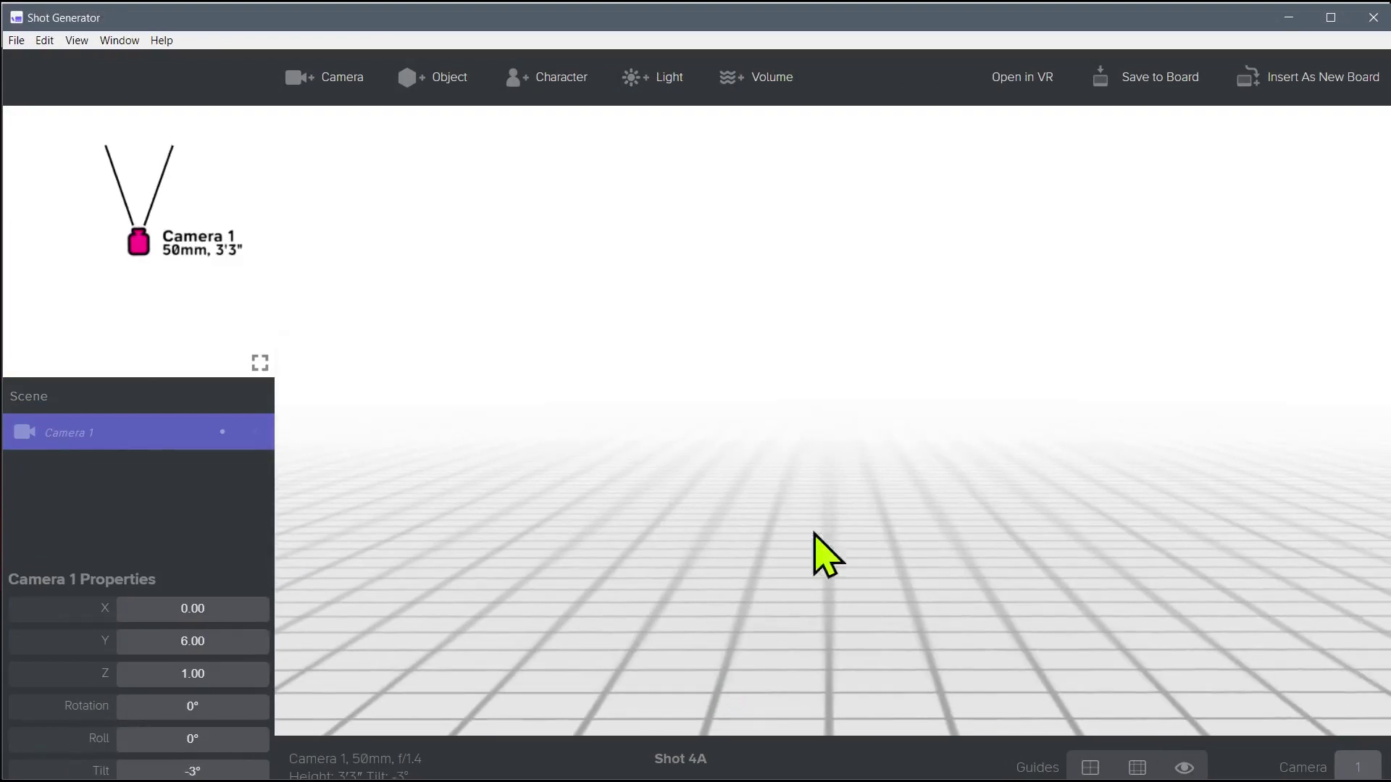
click(1372, 17)
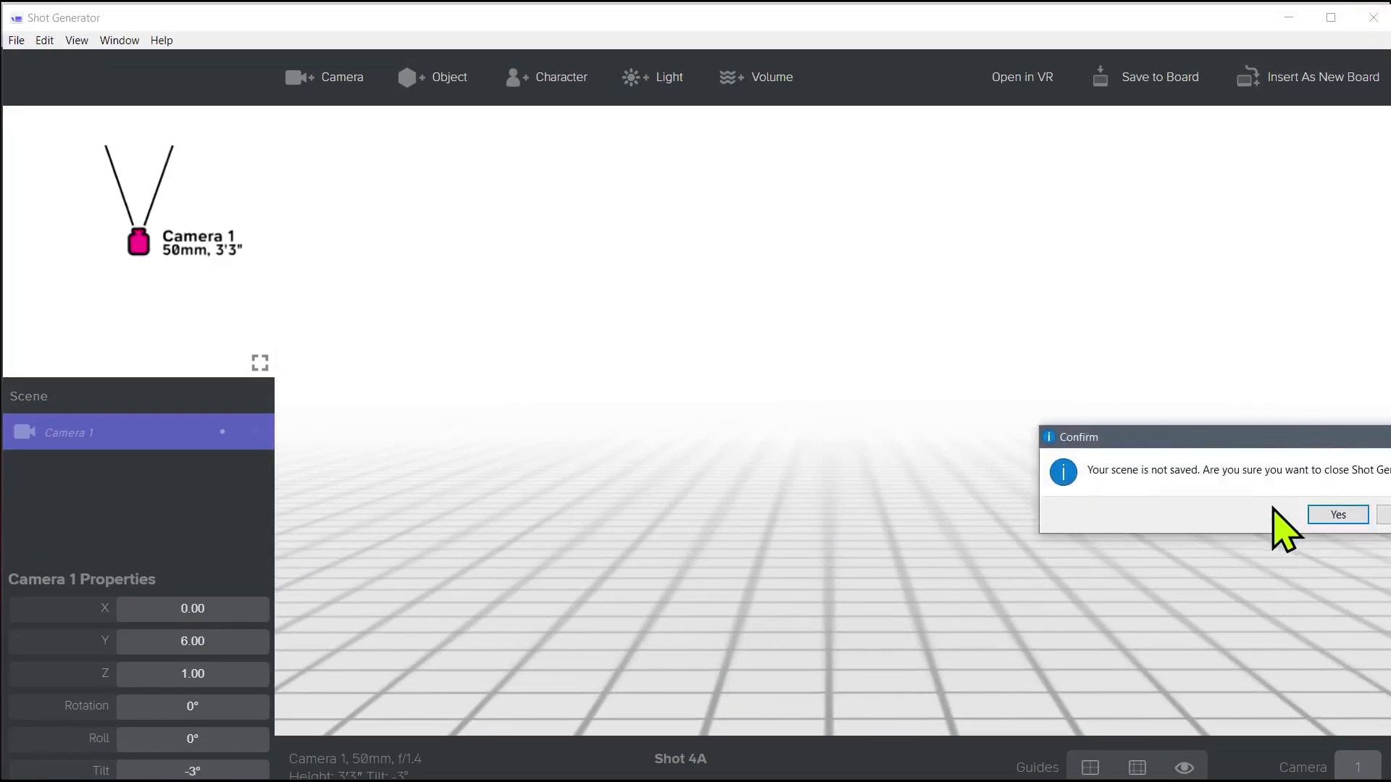
click(1338, 515)
Delete the blank board 4A from the storyboard
click(308, 655)
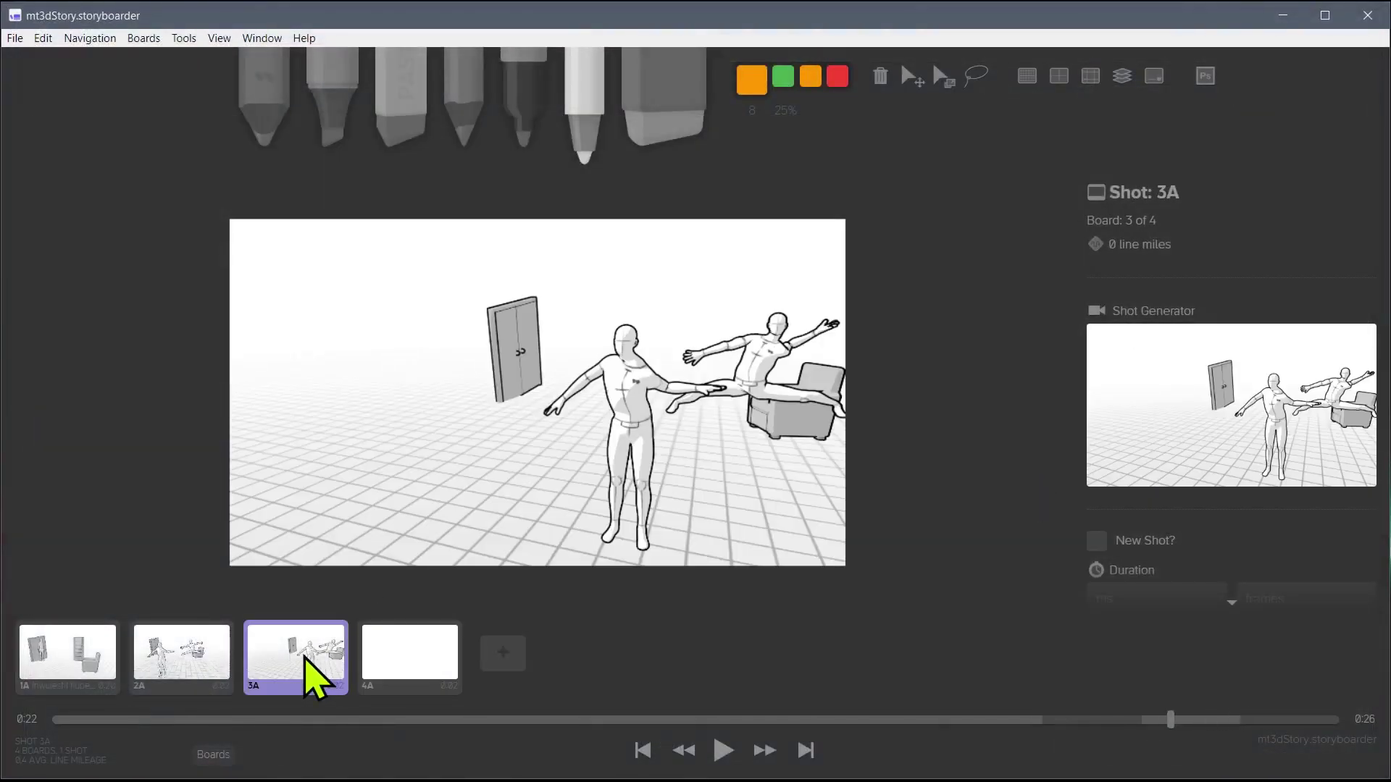
click(414, 659)
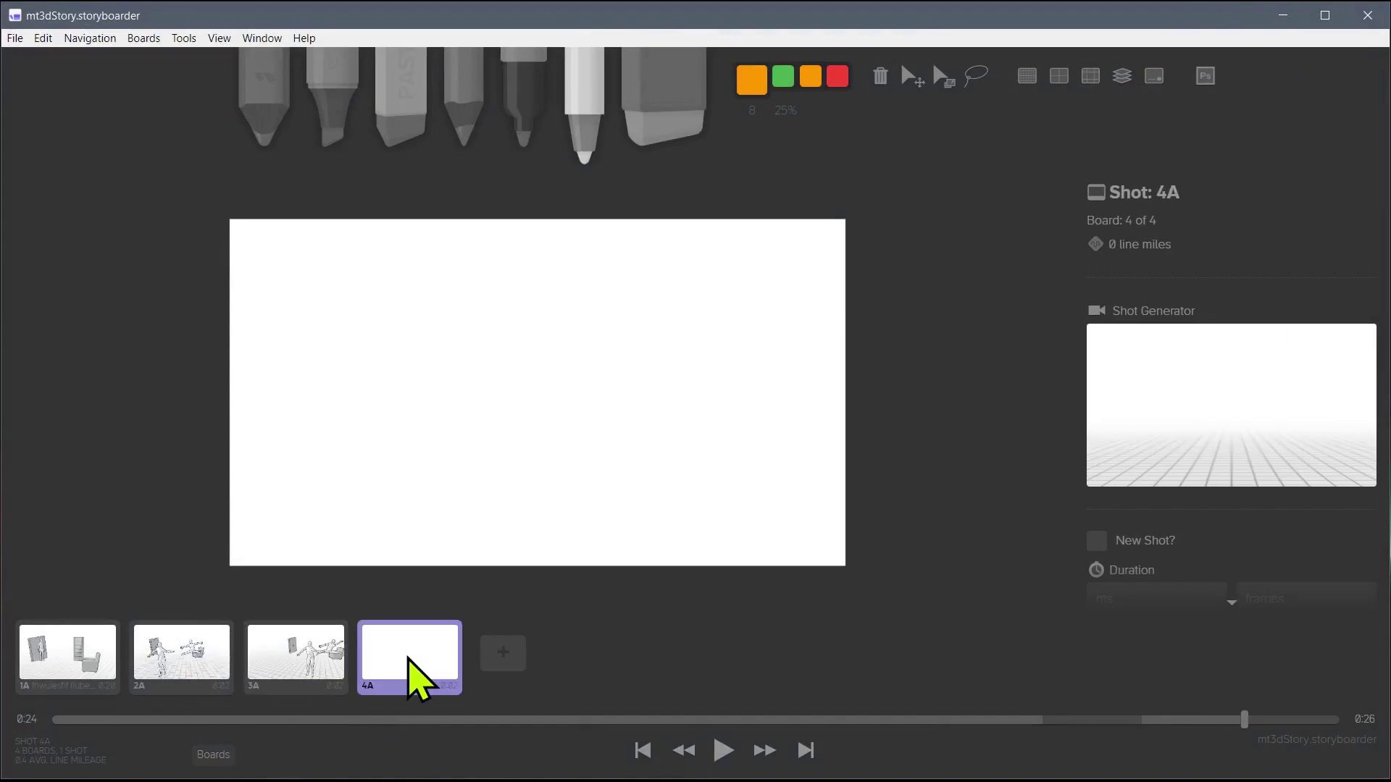
key(ctrl+BackSpace)
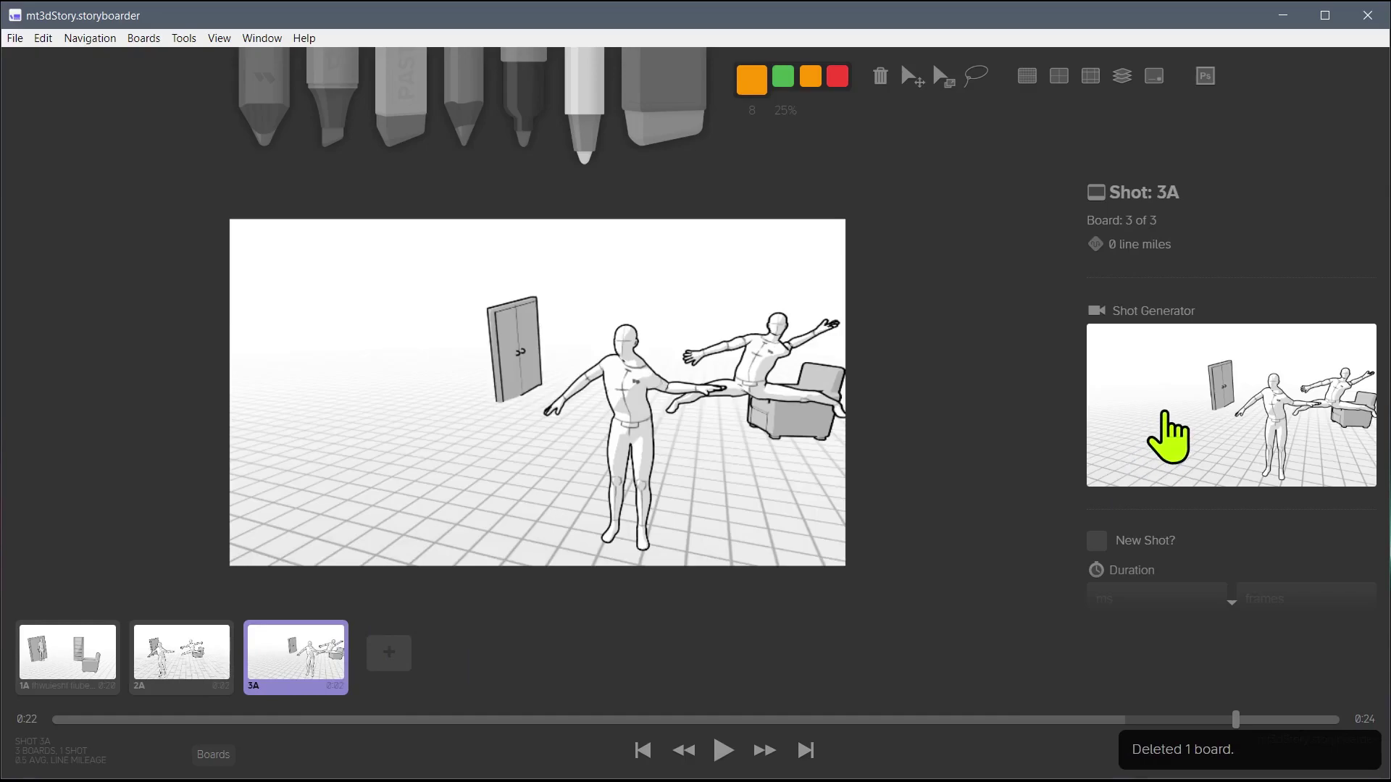
Open shot 3A's 3D scene, turn the camera to about 4° rotation and -14° tilt, and select Character 1
click(1168, 433)
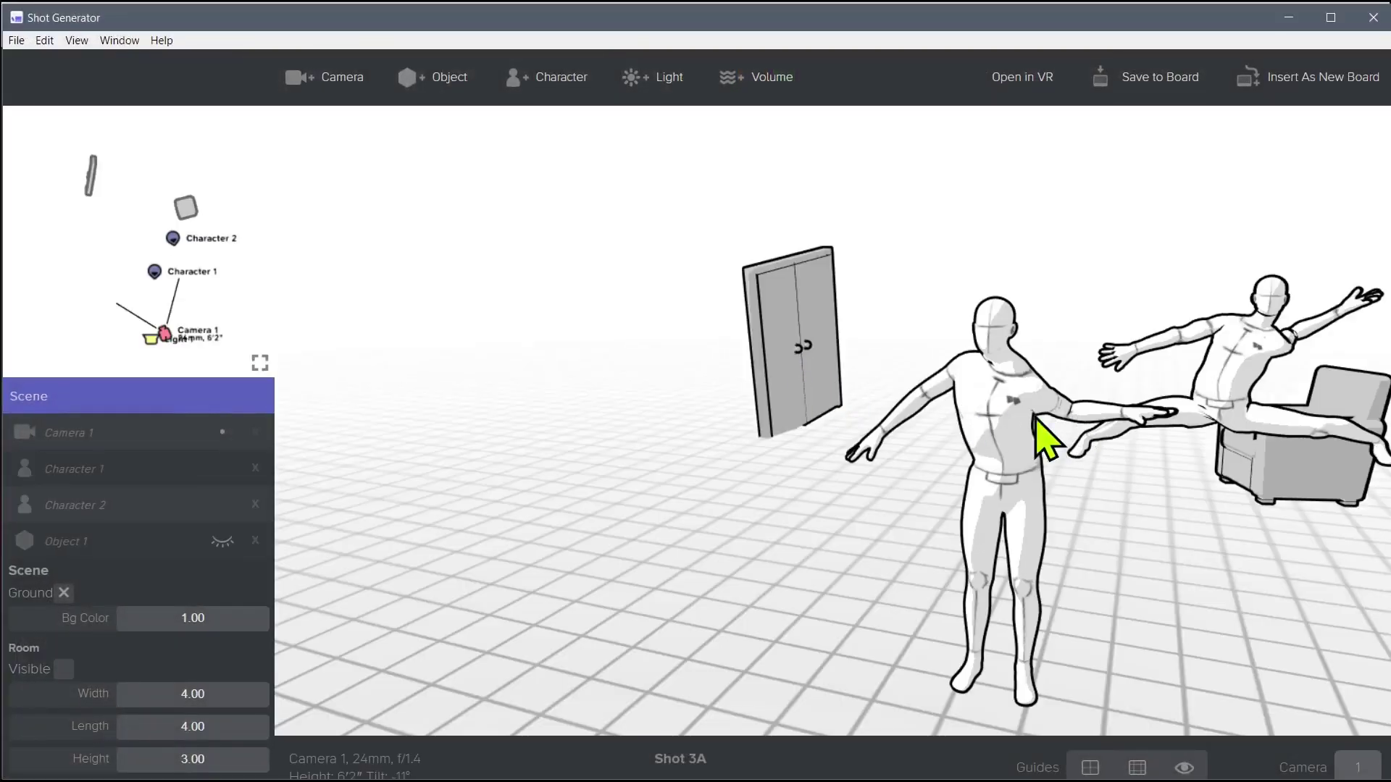
drag(993, 472, 1140, 507)
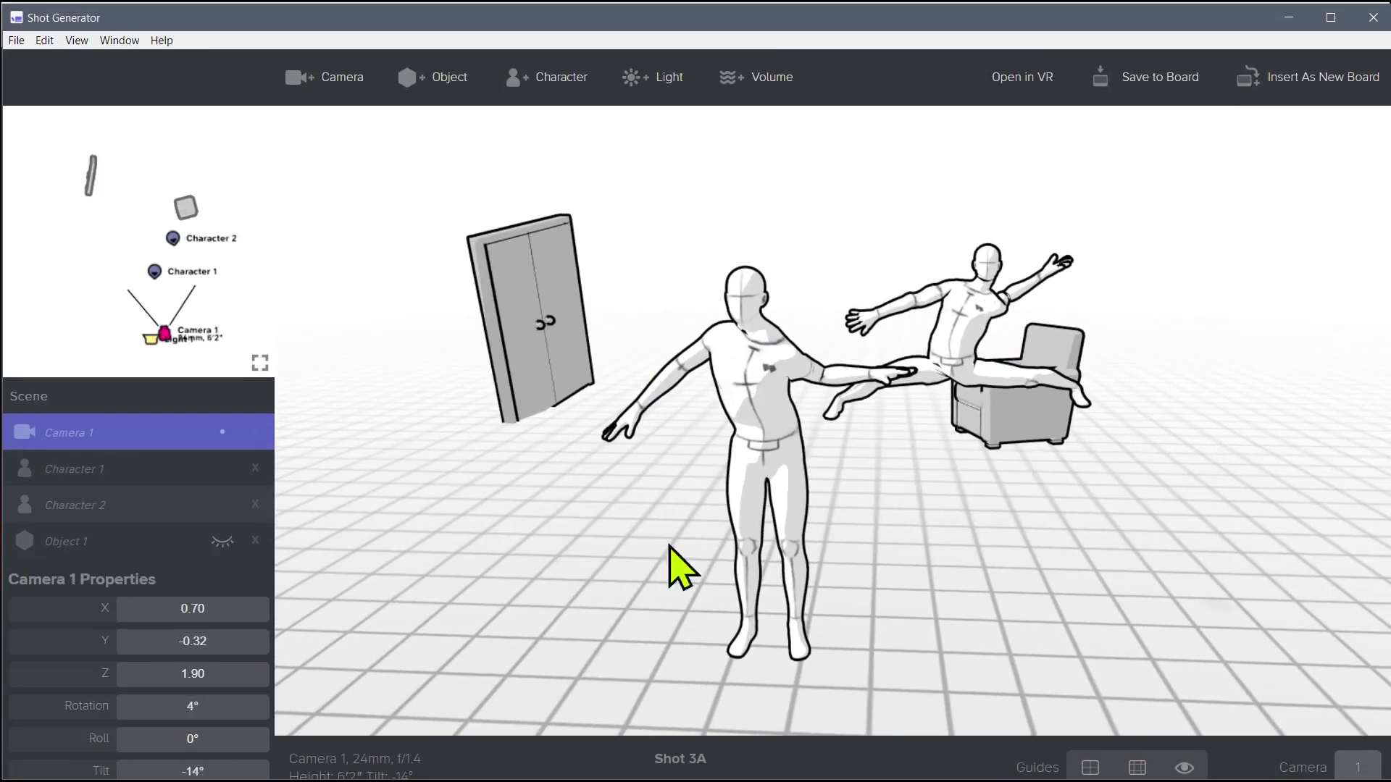
click(764, 406)
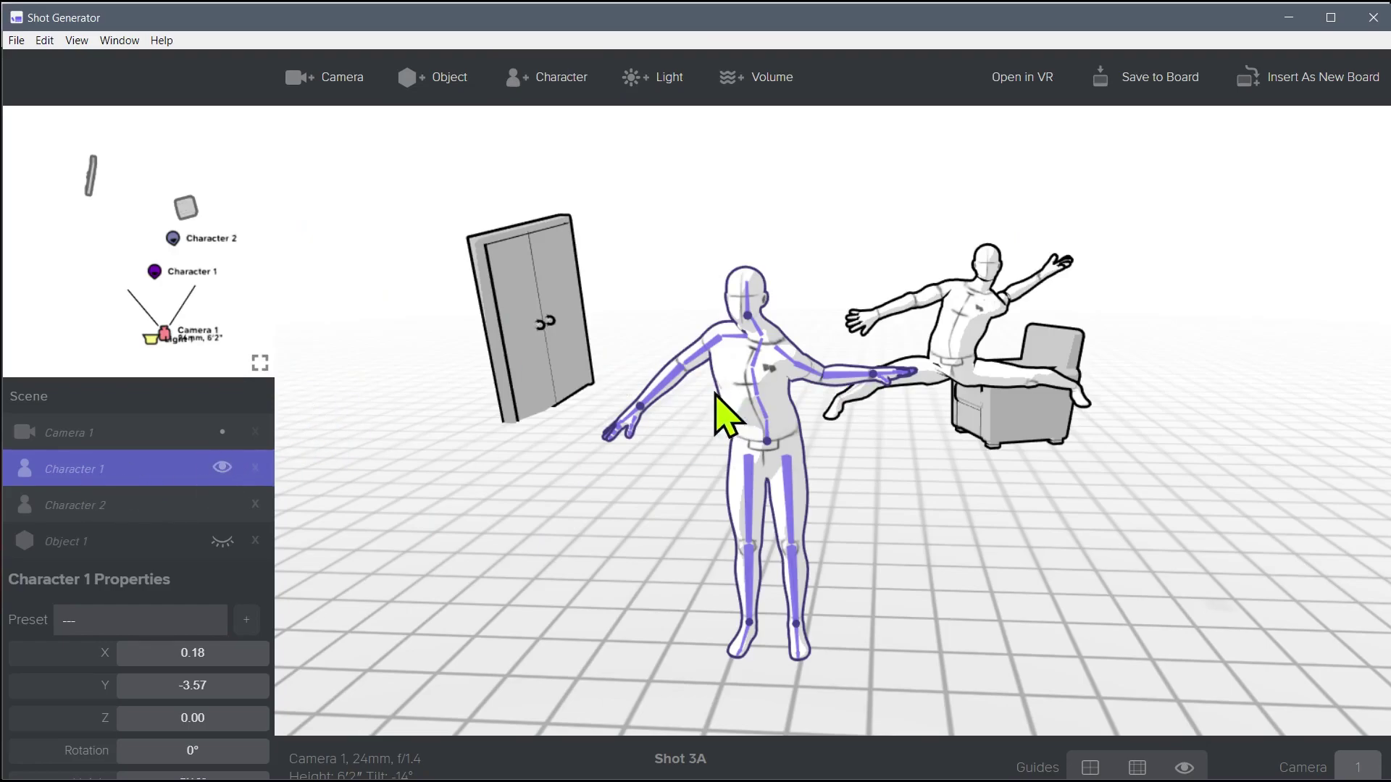
Try to rename Character 2 as Tom
click(90, 507)
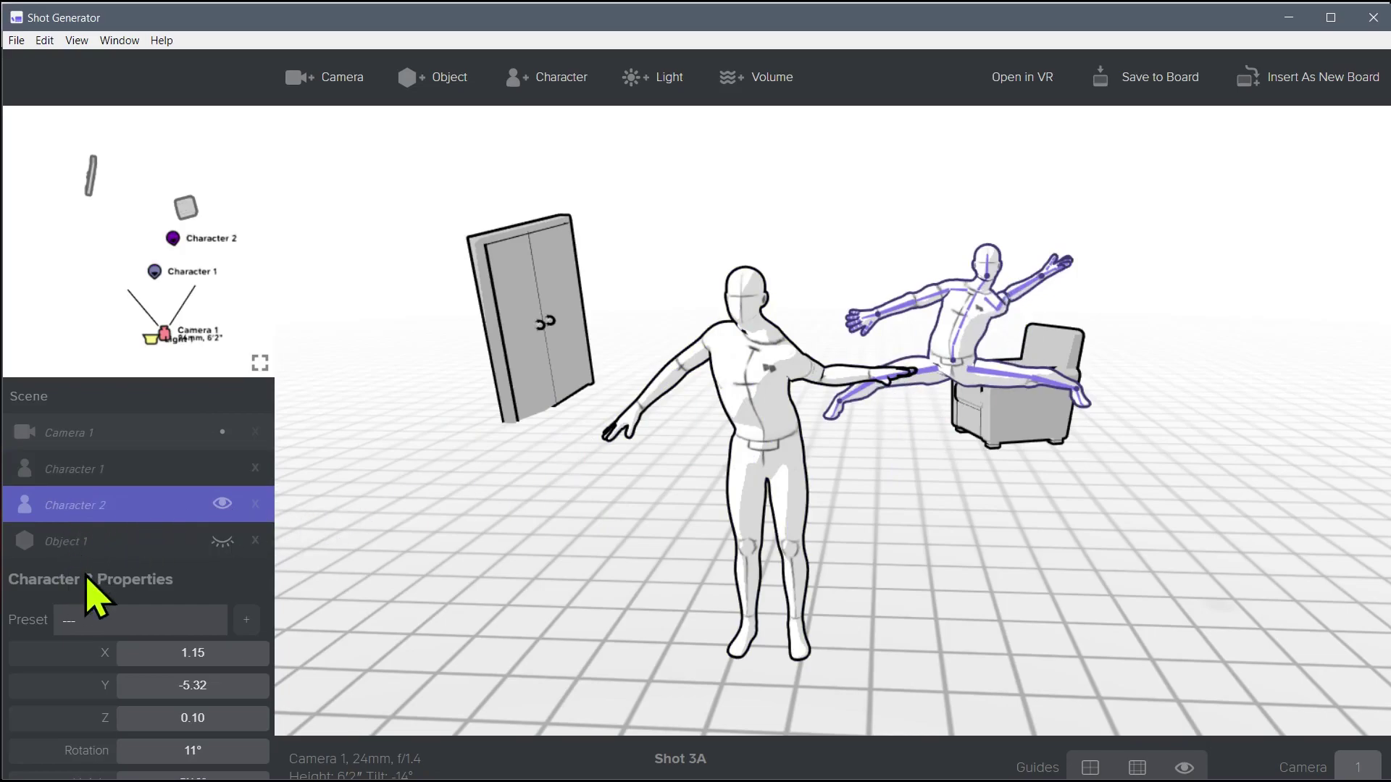
double_click(113, 582)
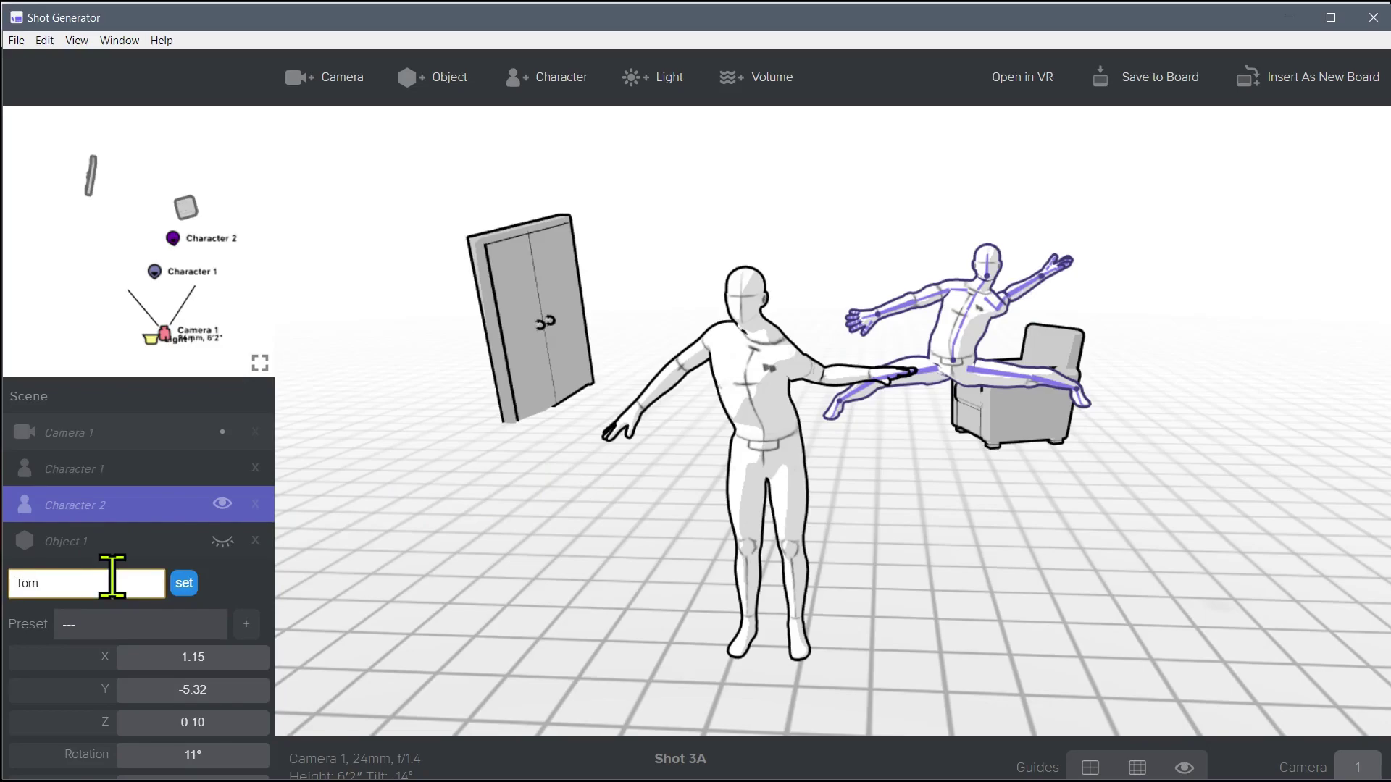
click(76, 475)
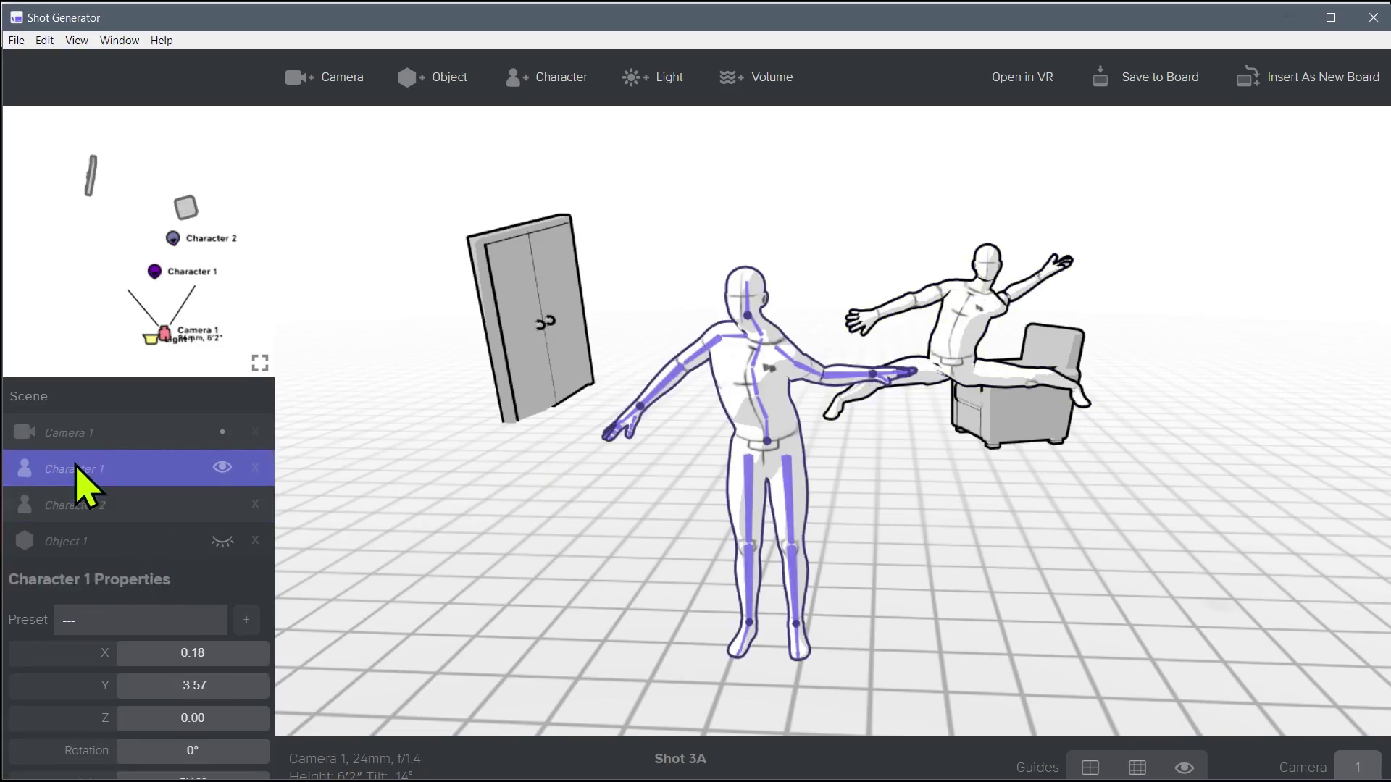
Rename Character 2 as "tom" and Character 1 as "bill"
click(78, 505)
double_click(73, 579)
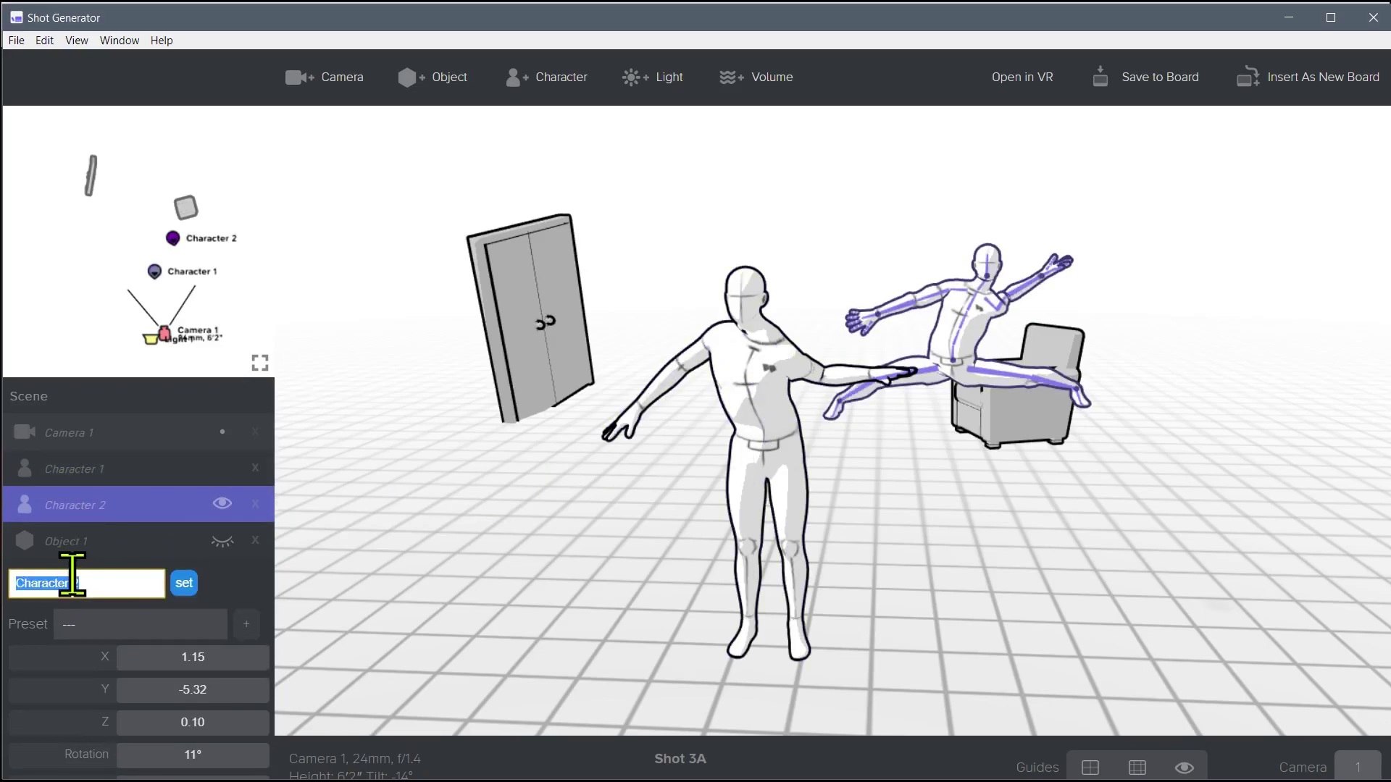
click(186, 584)
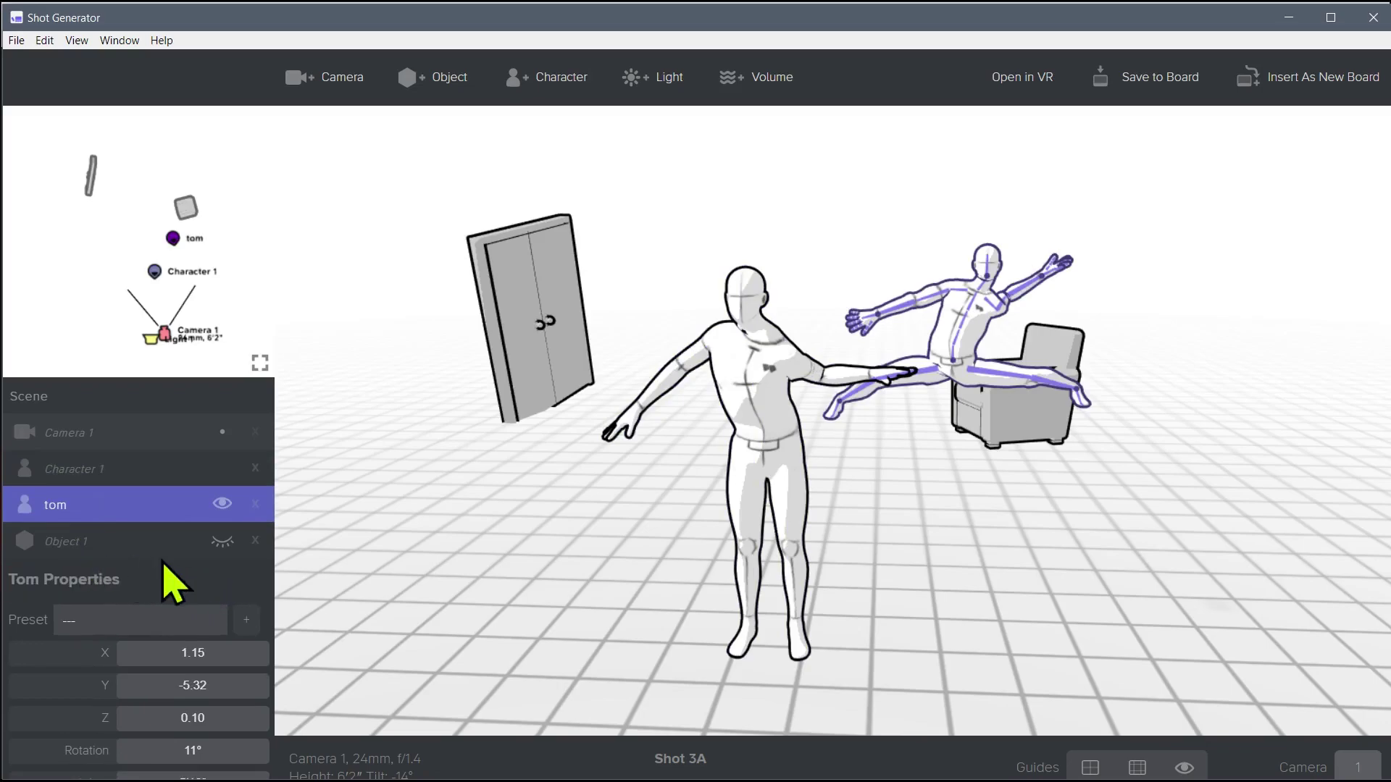
click(84, 474)
double_click(76, 579)
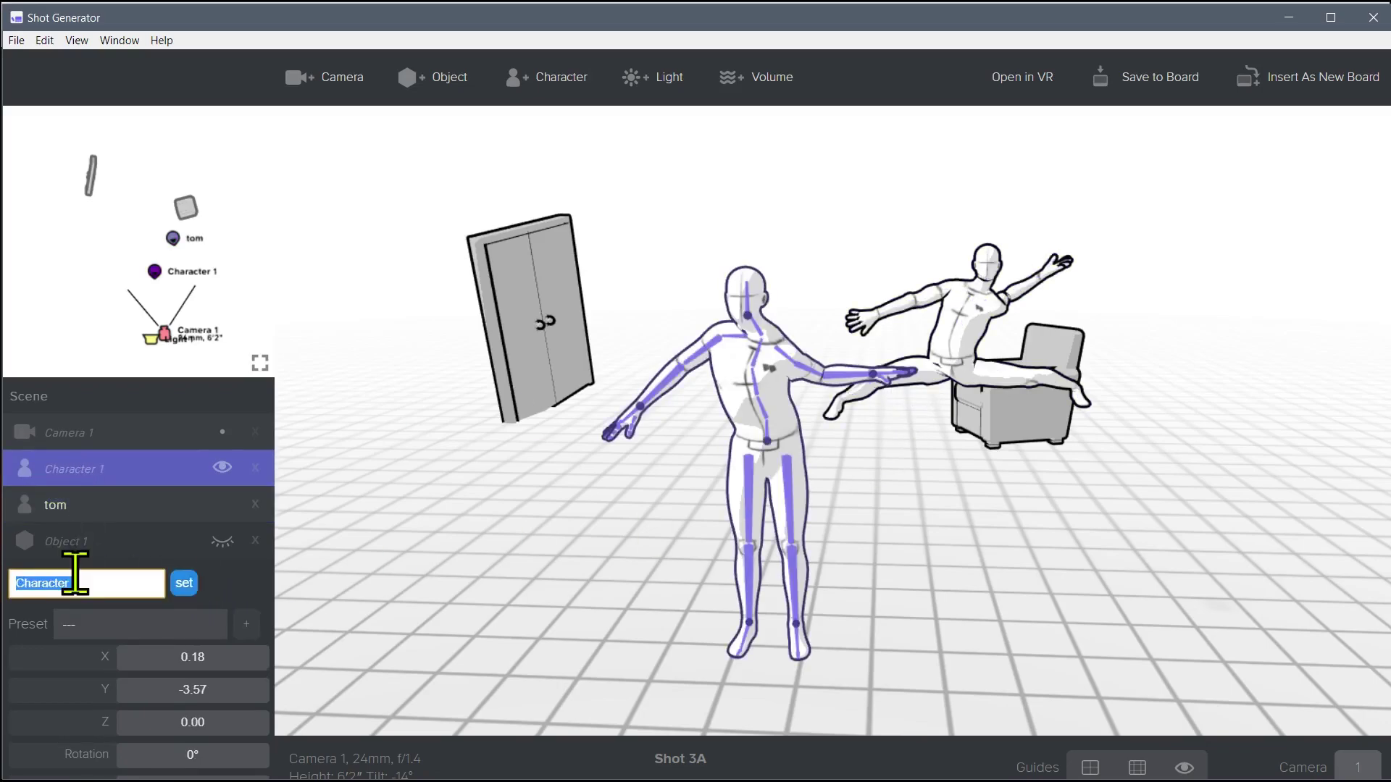
click(184, 583)
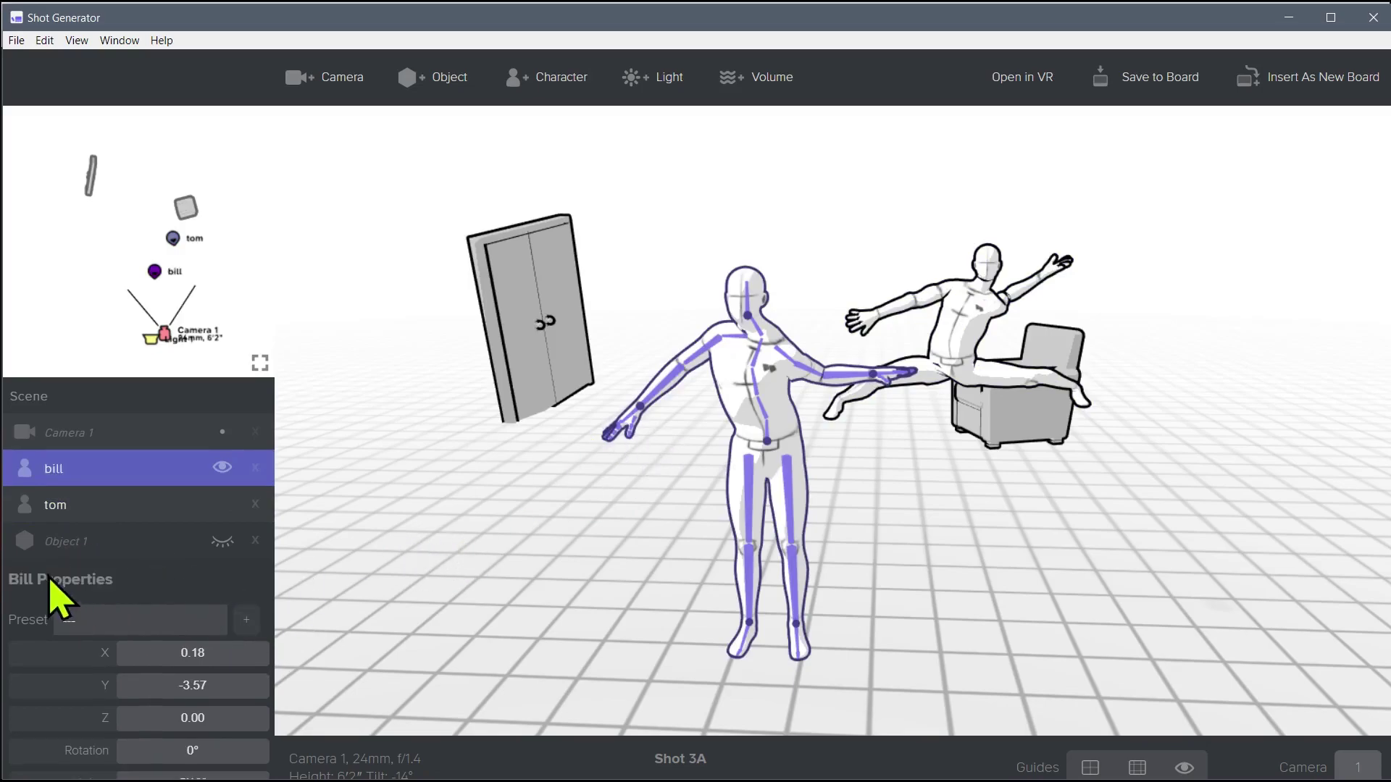
Unhide Object 1, the bookshelf, and toggle its visibility off and on again
click(60, 545)
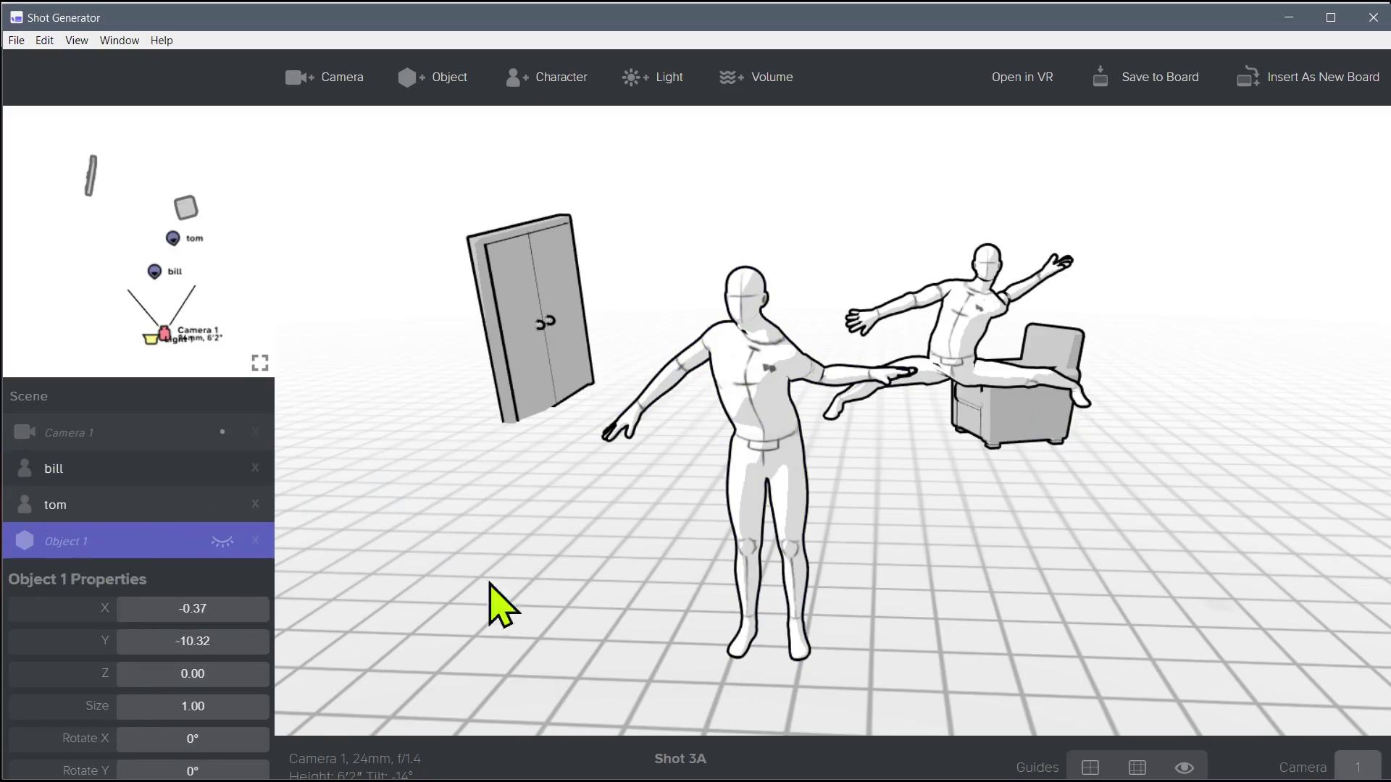
click(221, 542)
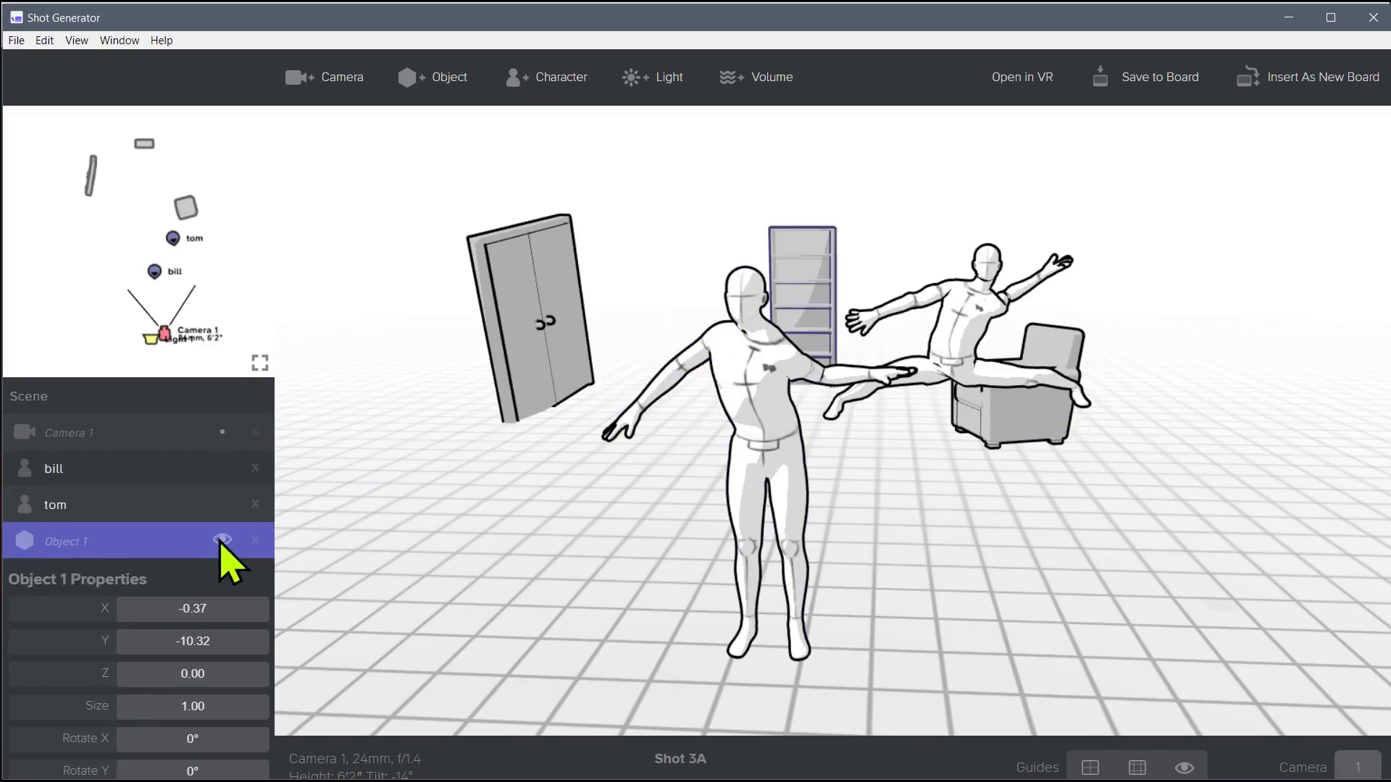
click(221, 542)
click(221, 542)
Delete Object 1, the bookshelf, from the scene
click(255, 540)
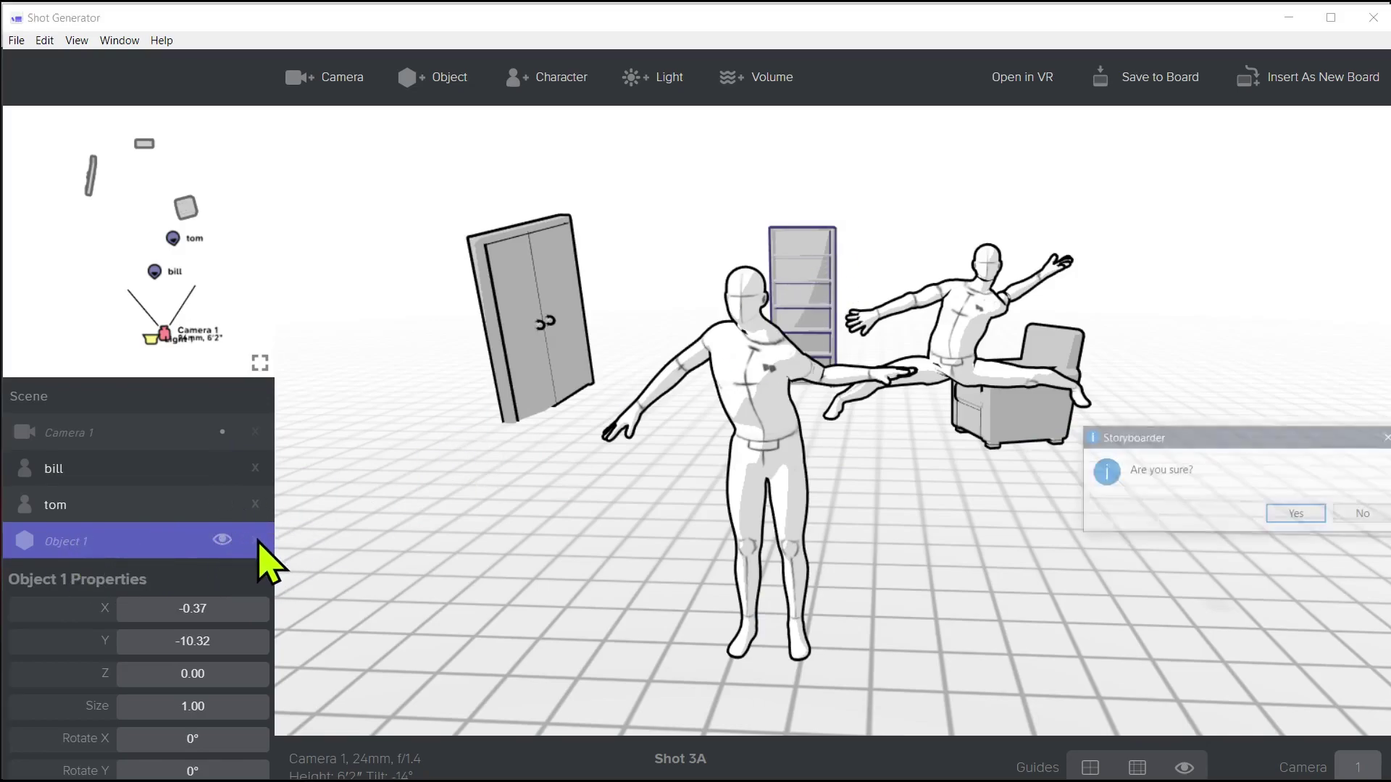
drag(1110, 417, 501, 330)
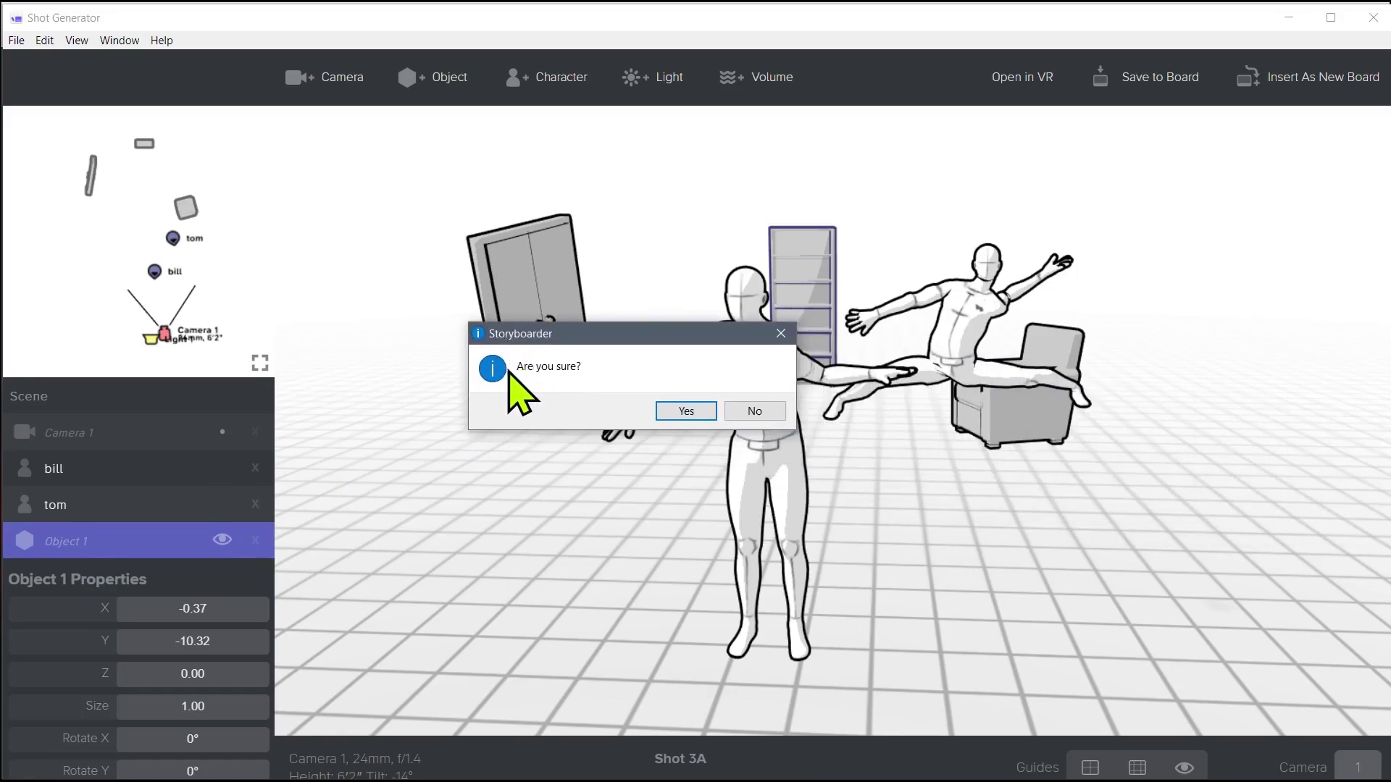
click(685, 404)
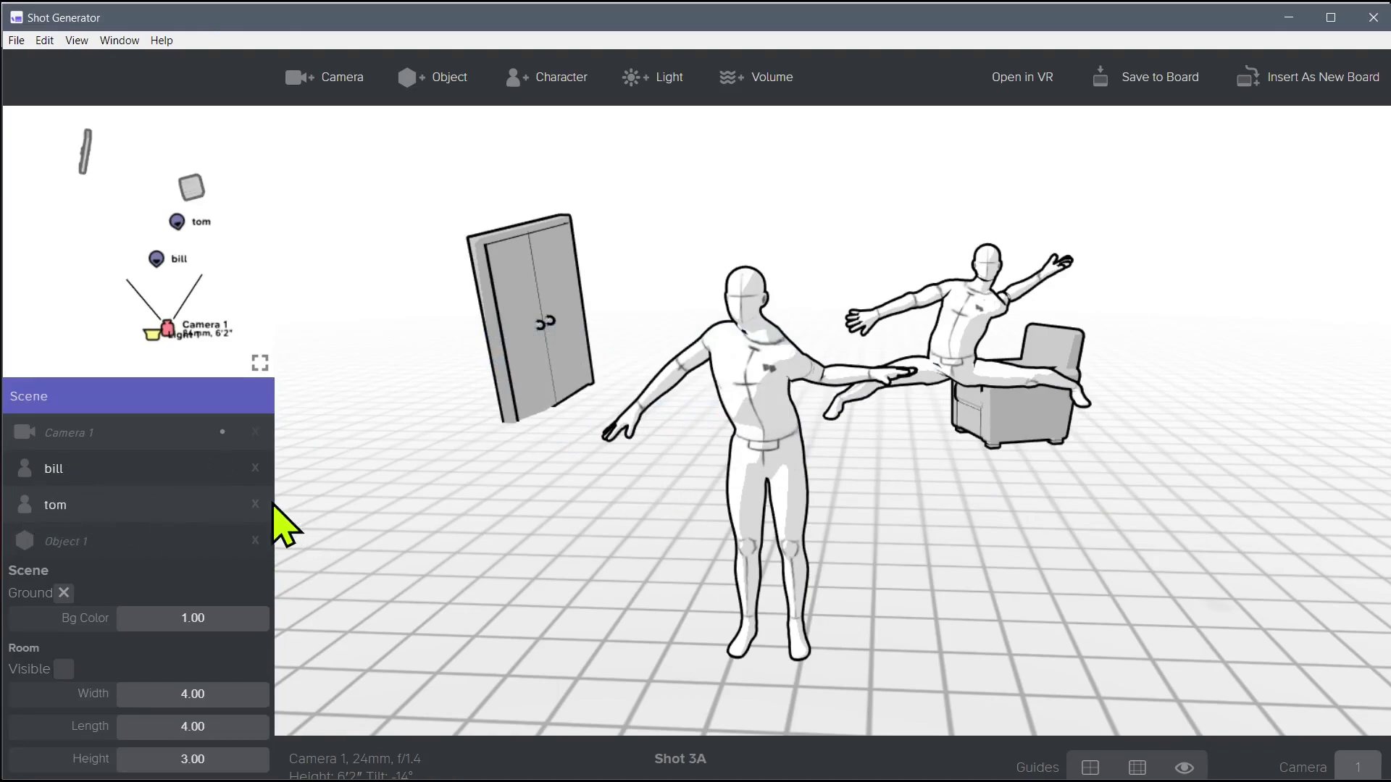
Delete the character "tom" in front of the armchair
click(740, 366)
click(975, 323)
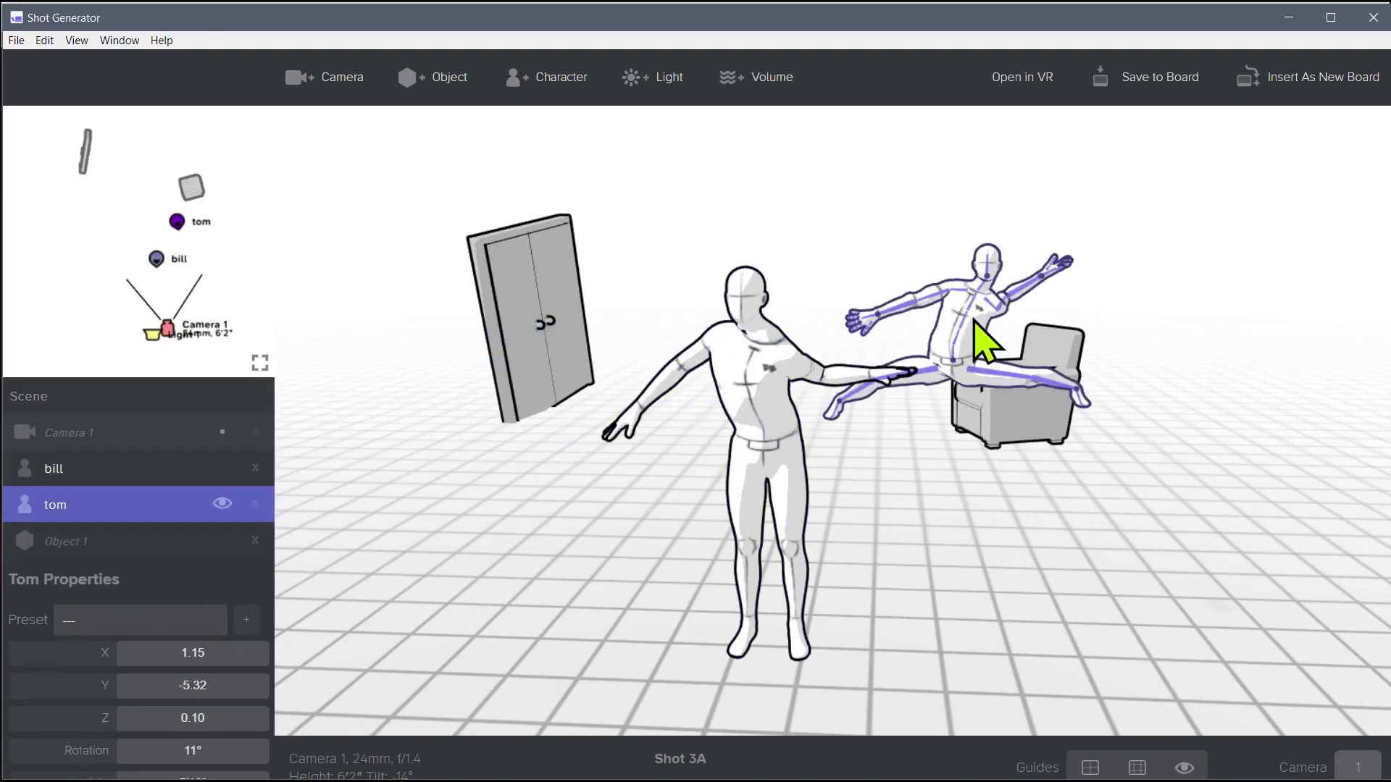
key(Delete)
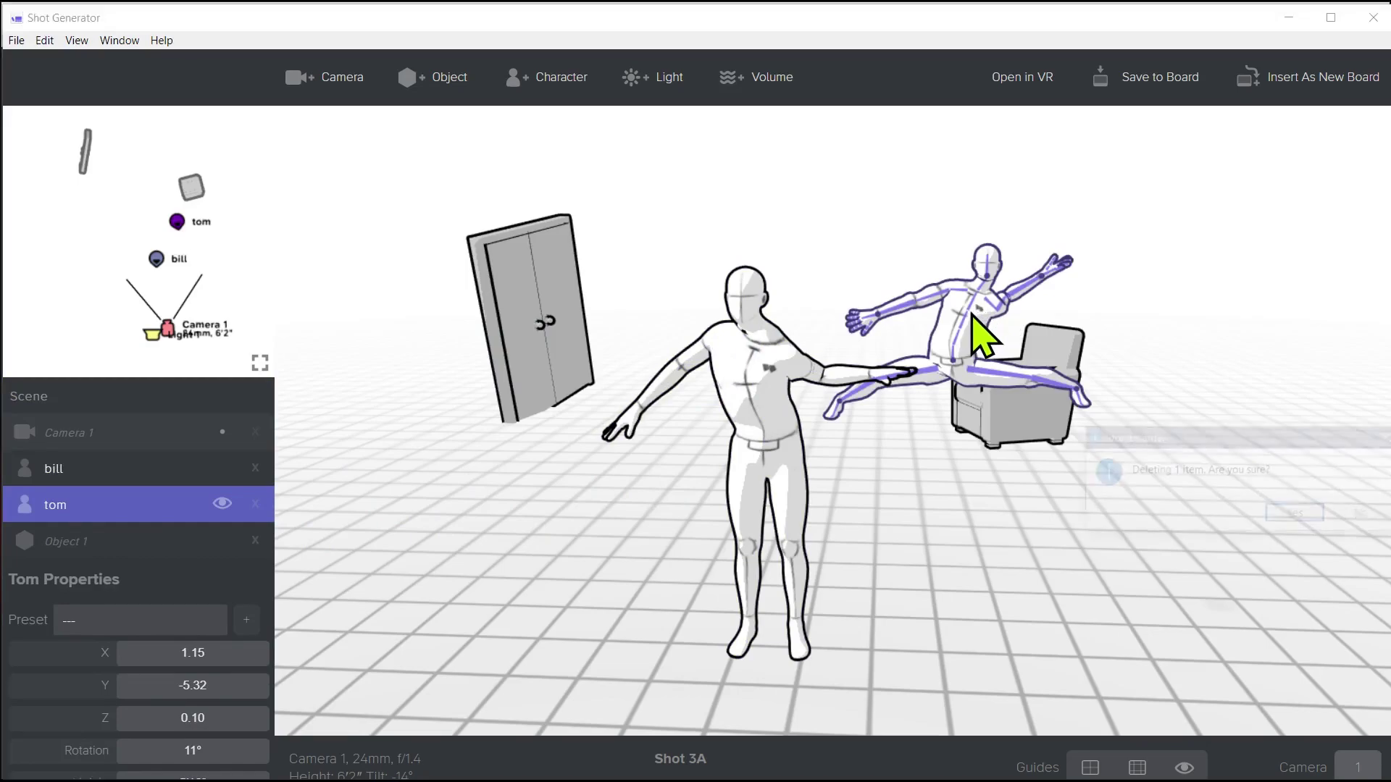
click(1301, 515)
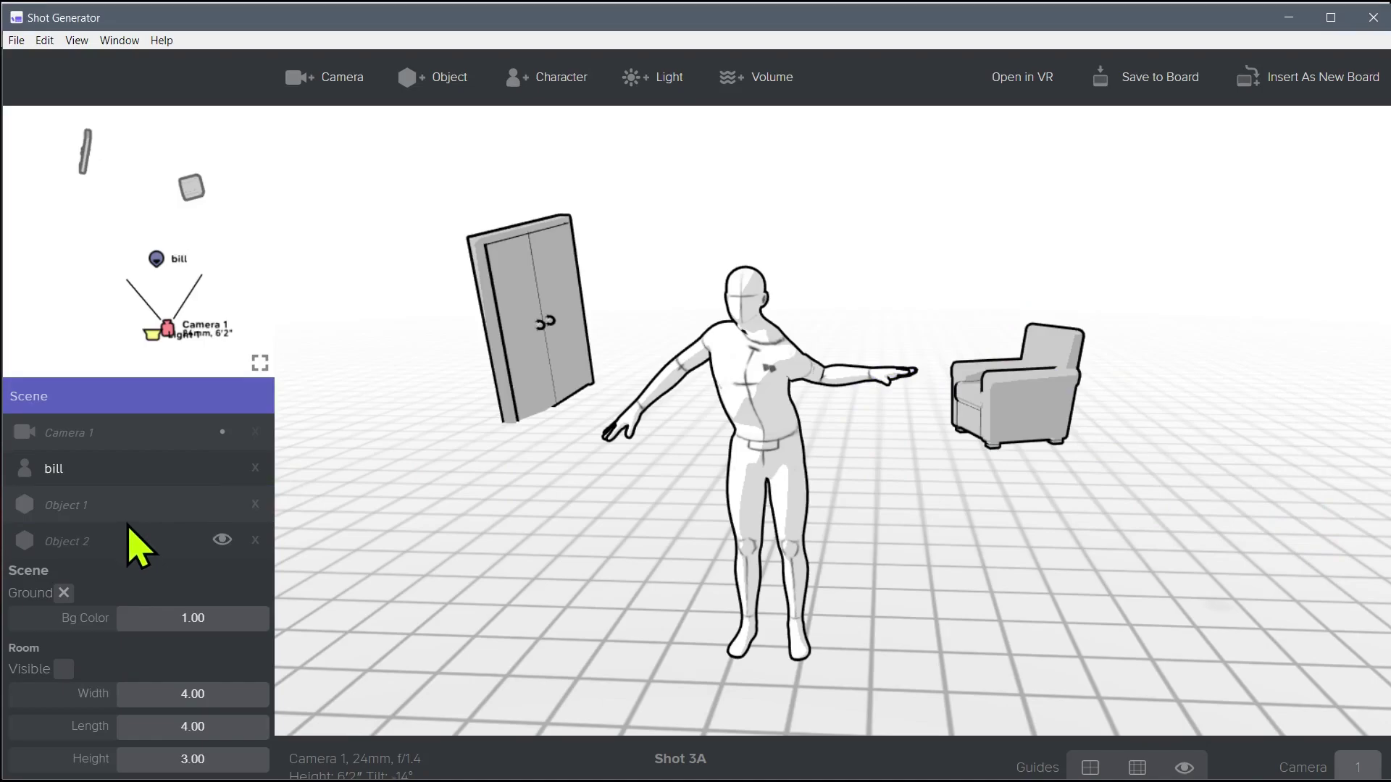
Rename Object 2, the tilted double door, as "door"
click(72, 541)
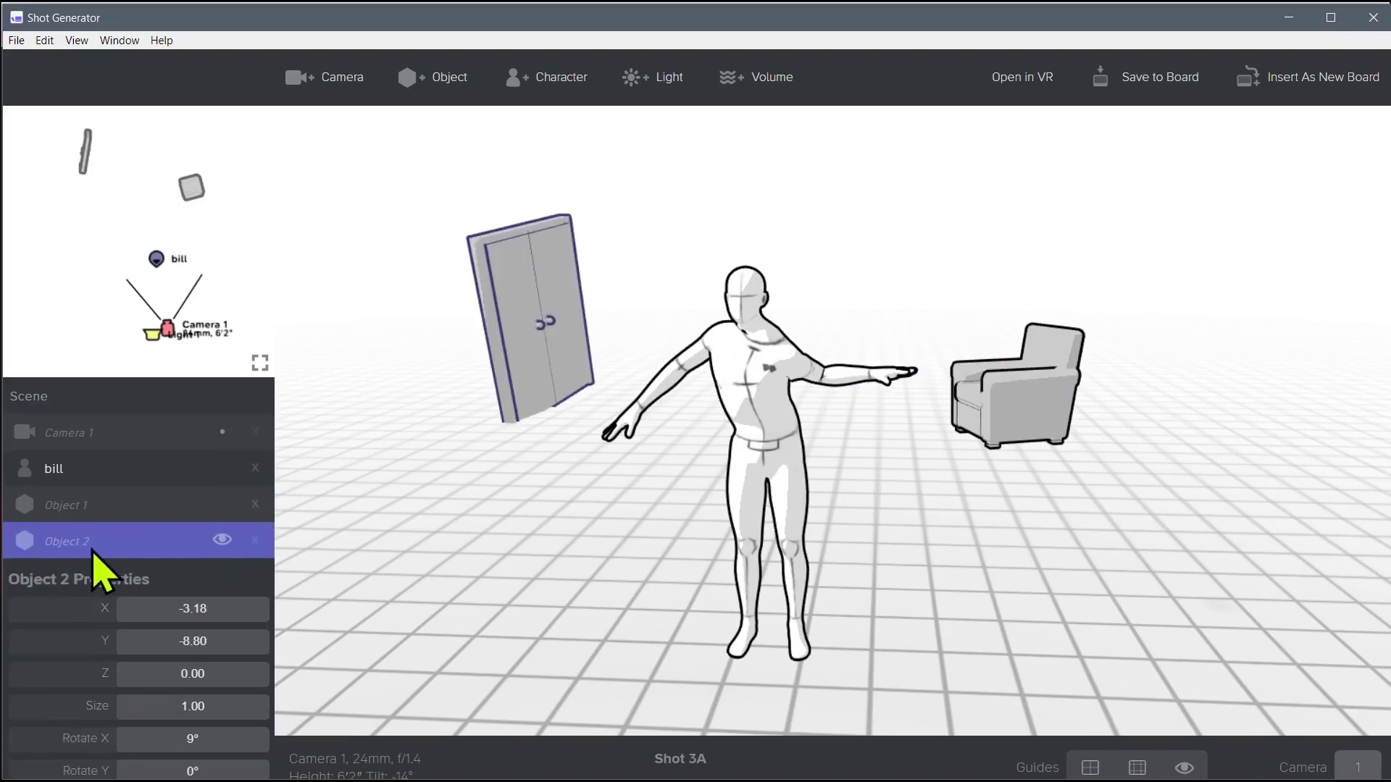
click(74, 578)
text(door)
key(Return)
Rename Object 1, the armchair, as "chair"
click(79, 507)
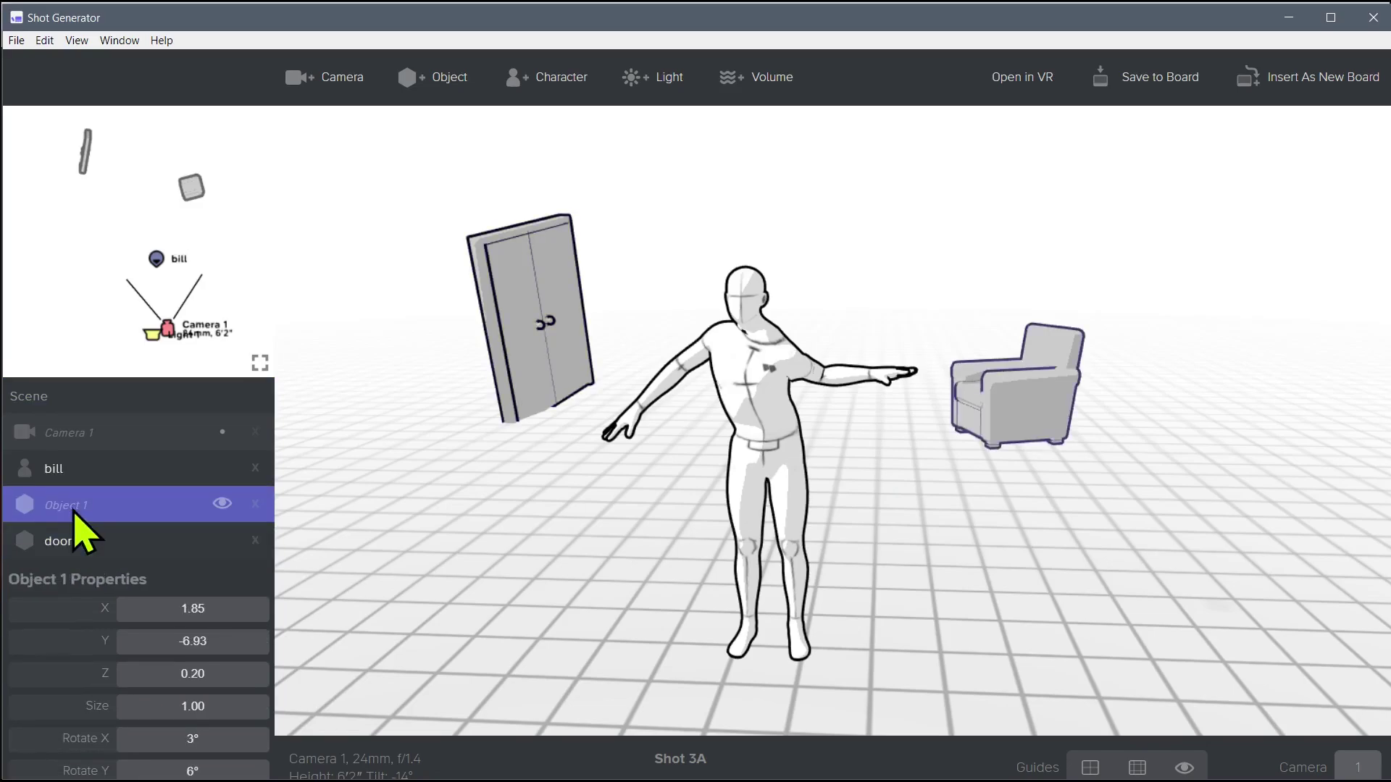
double_click(42, 584)
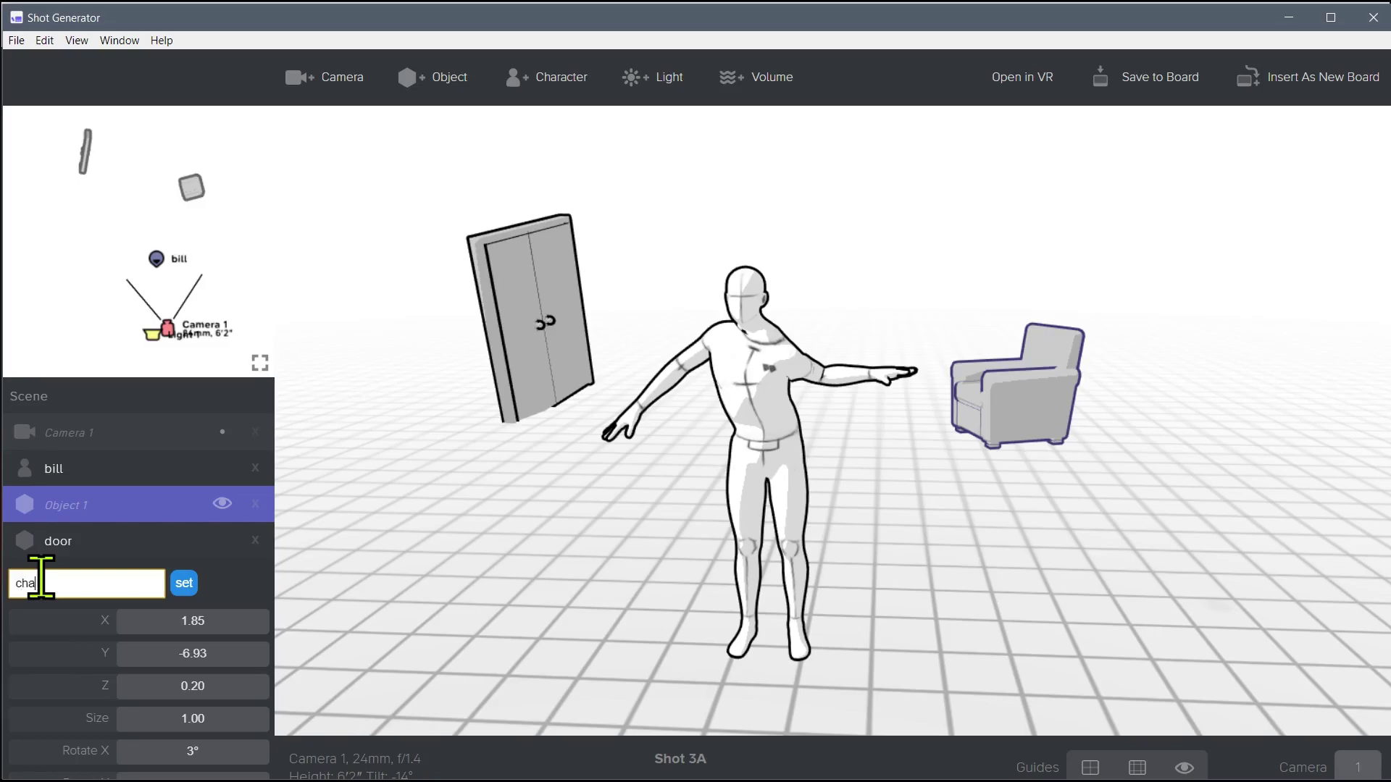
text(chair)
key(Return)
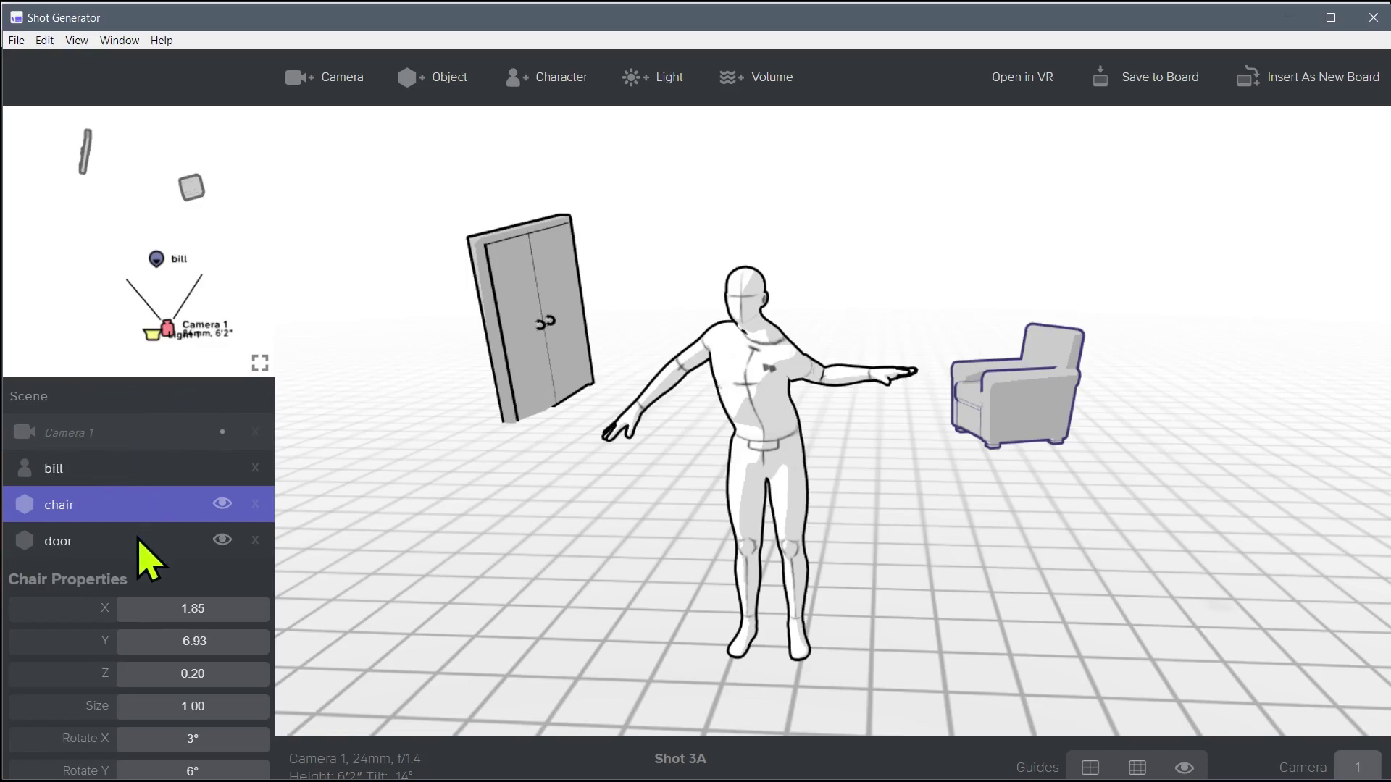
Delete Light 1 from the scene
click(154, 335)
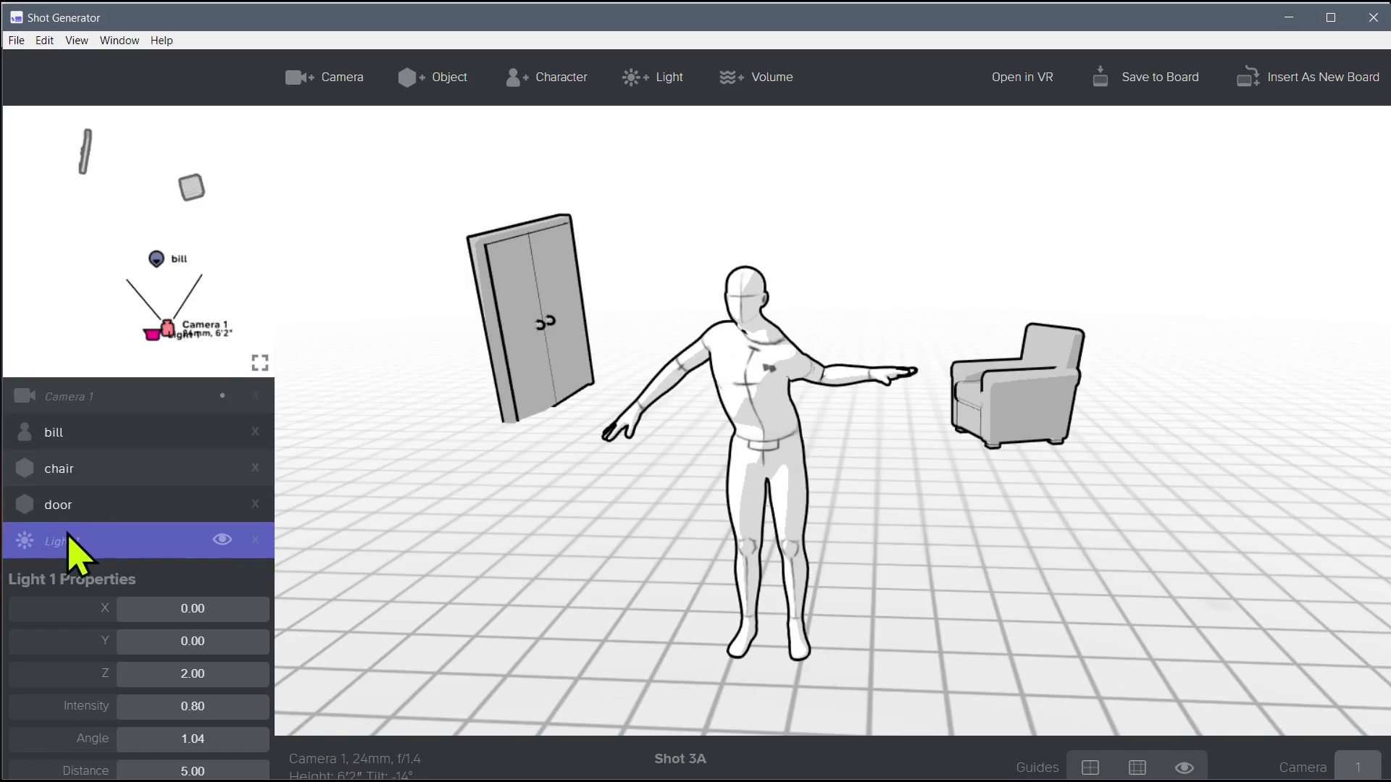
click(254, 542)
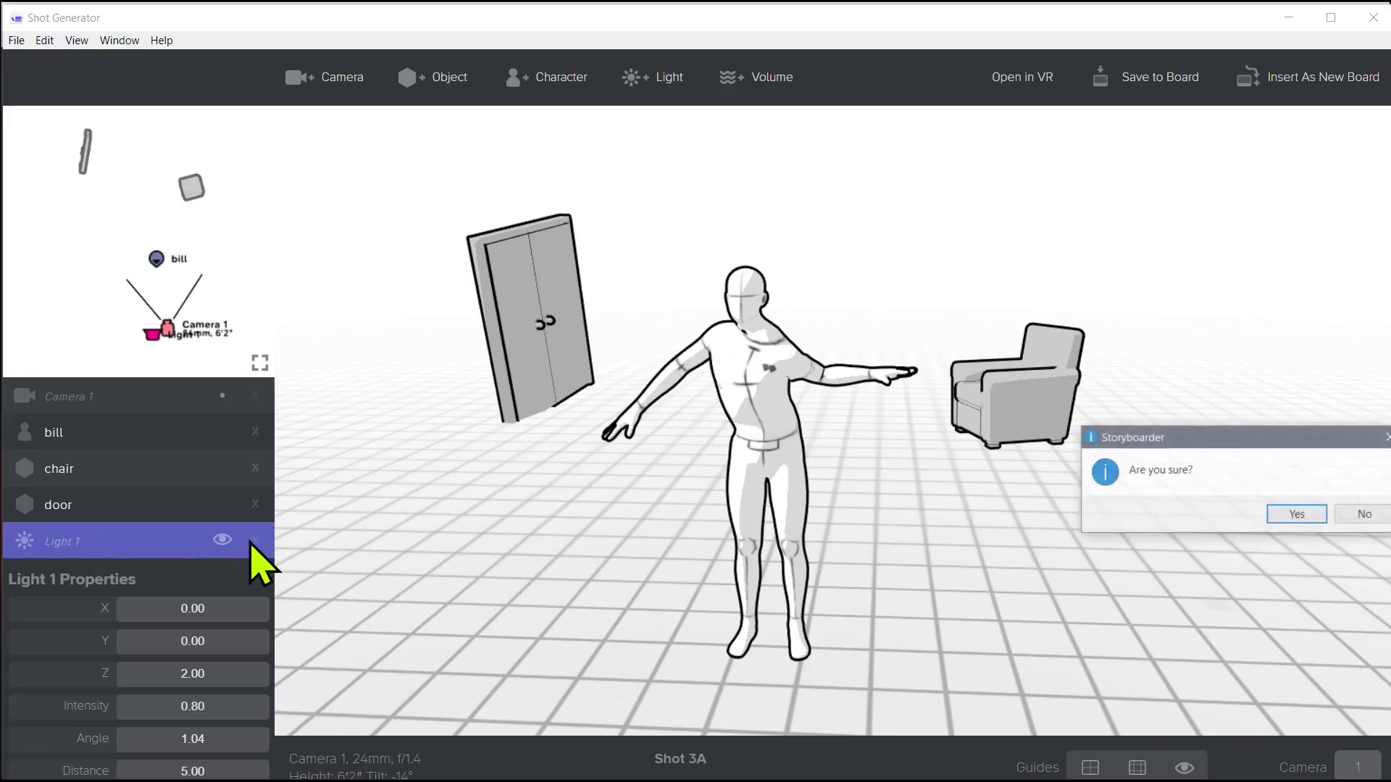
click(1296, 516)
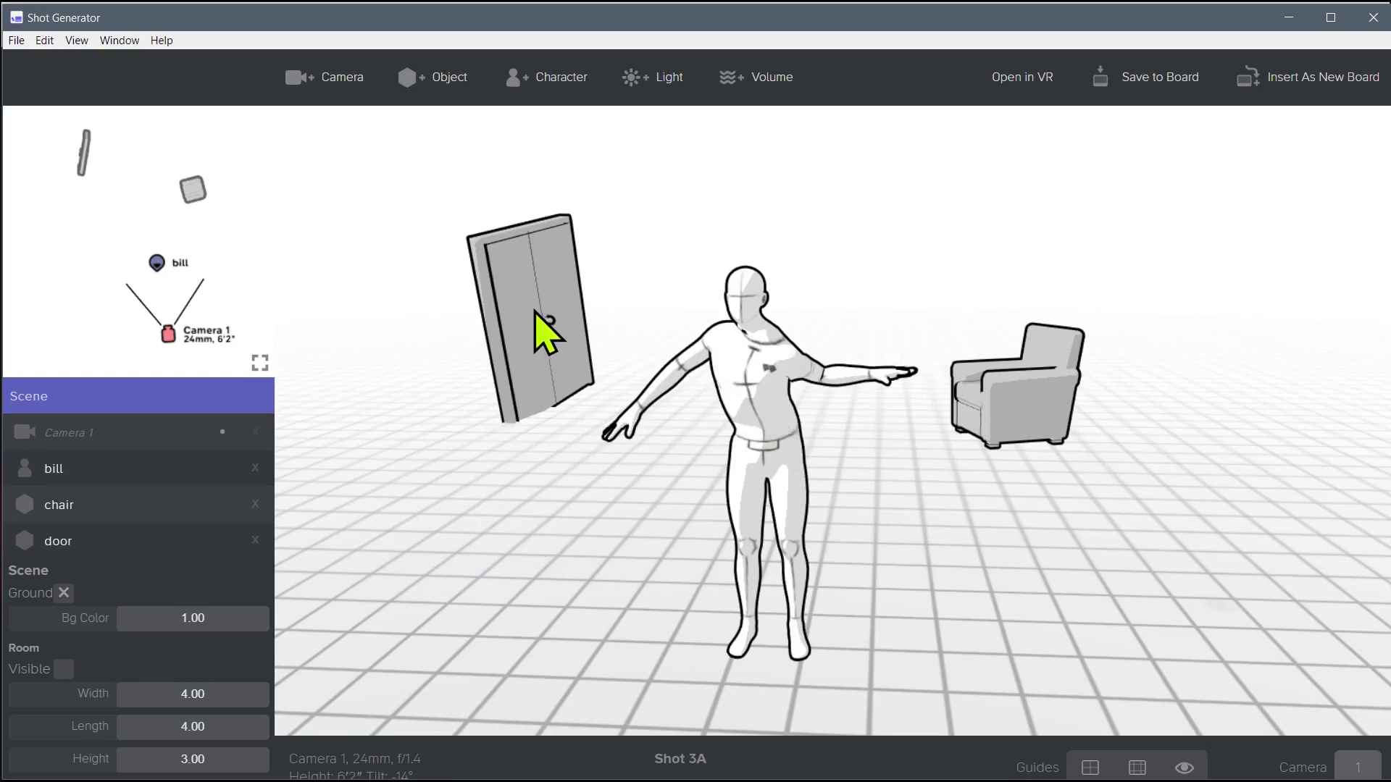
Look through the properties of the chair and of the character "bill", including the available character models and poses
click(73, 508)
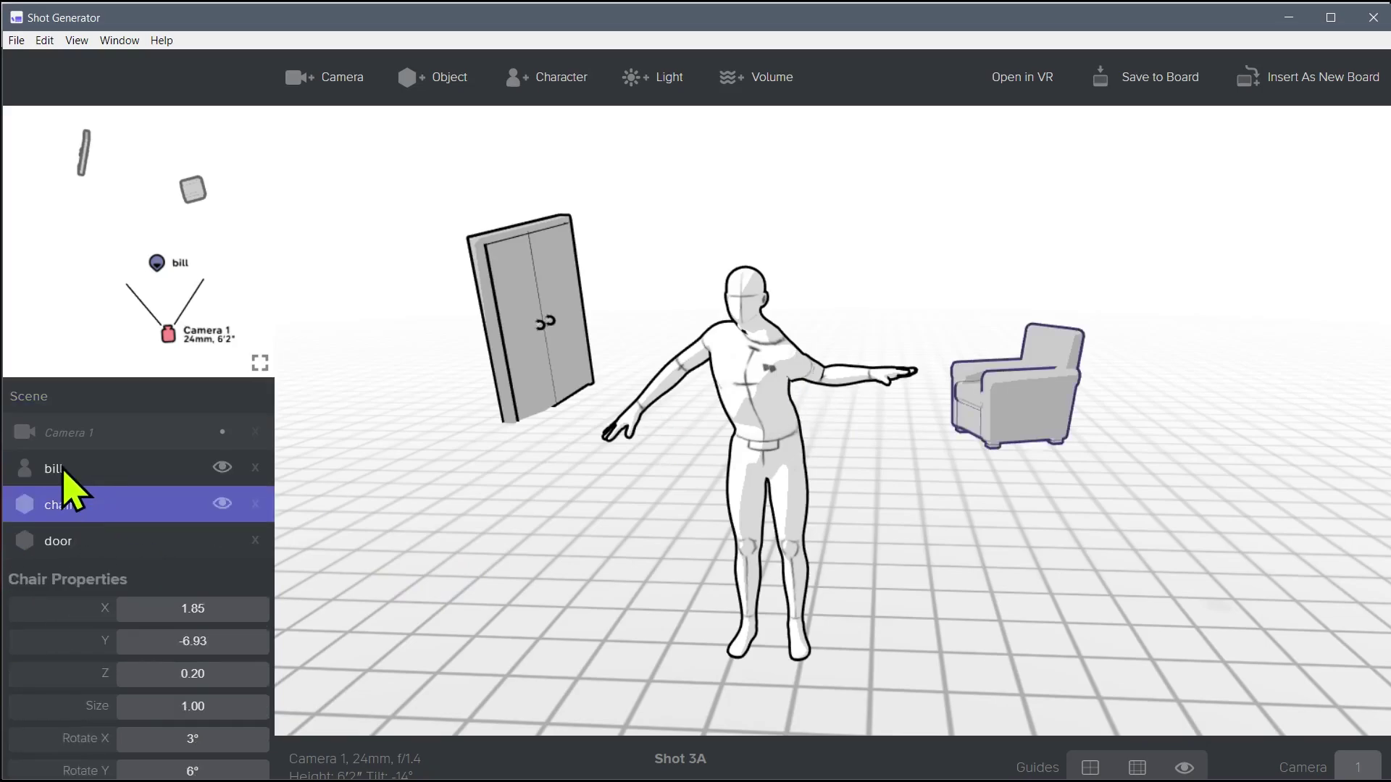
click(70, 477)
scroll(667, 466, down, 2)
click(148, 579)
scroll(154, 638, up, 3)
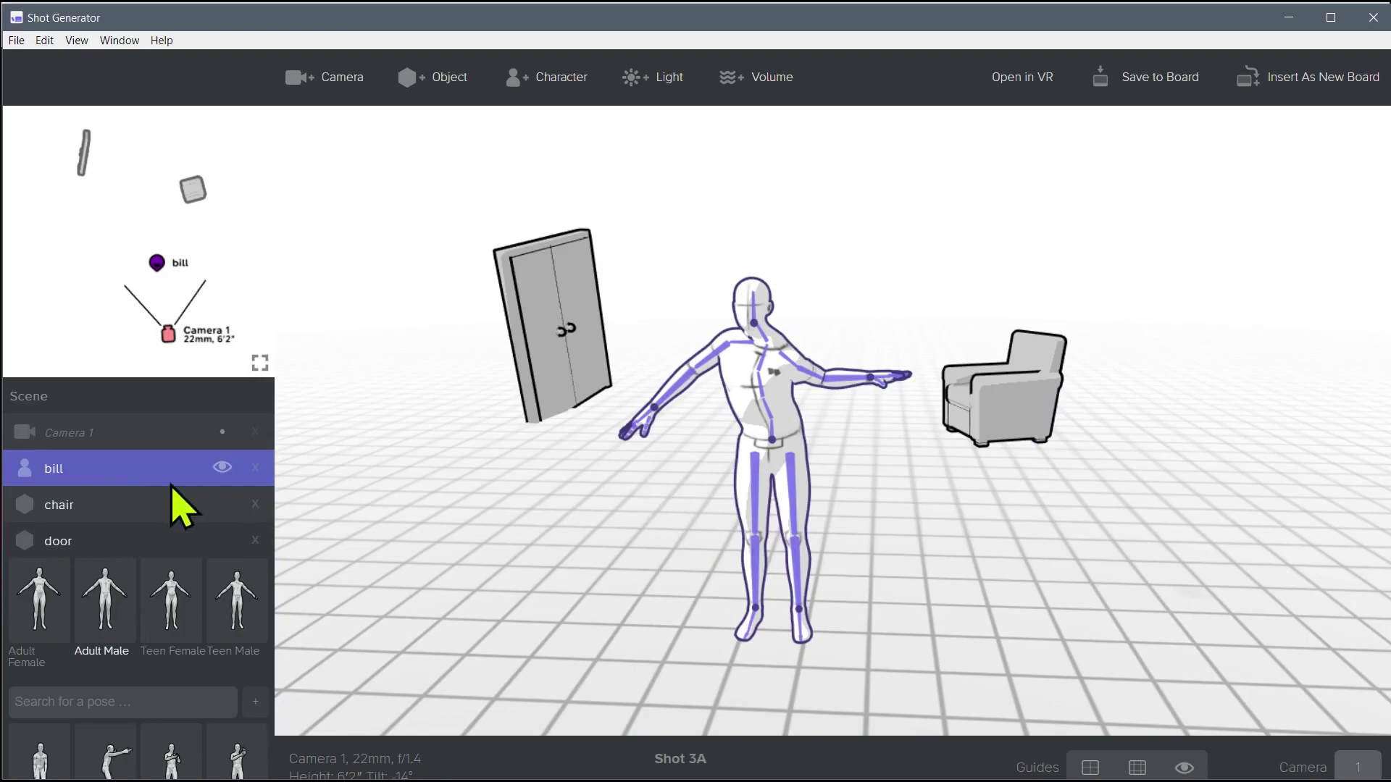
Enlarge the chair to a size of 3.10
click(81, 506)
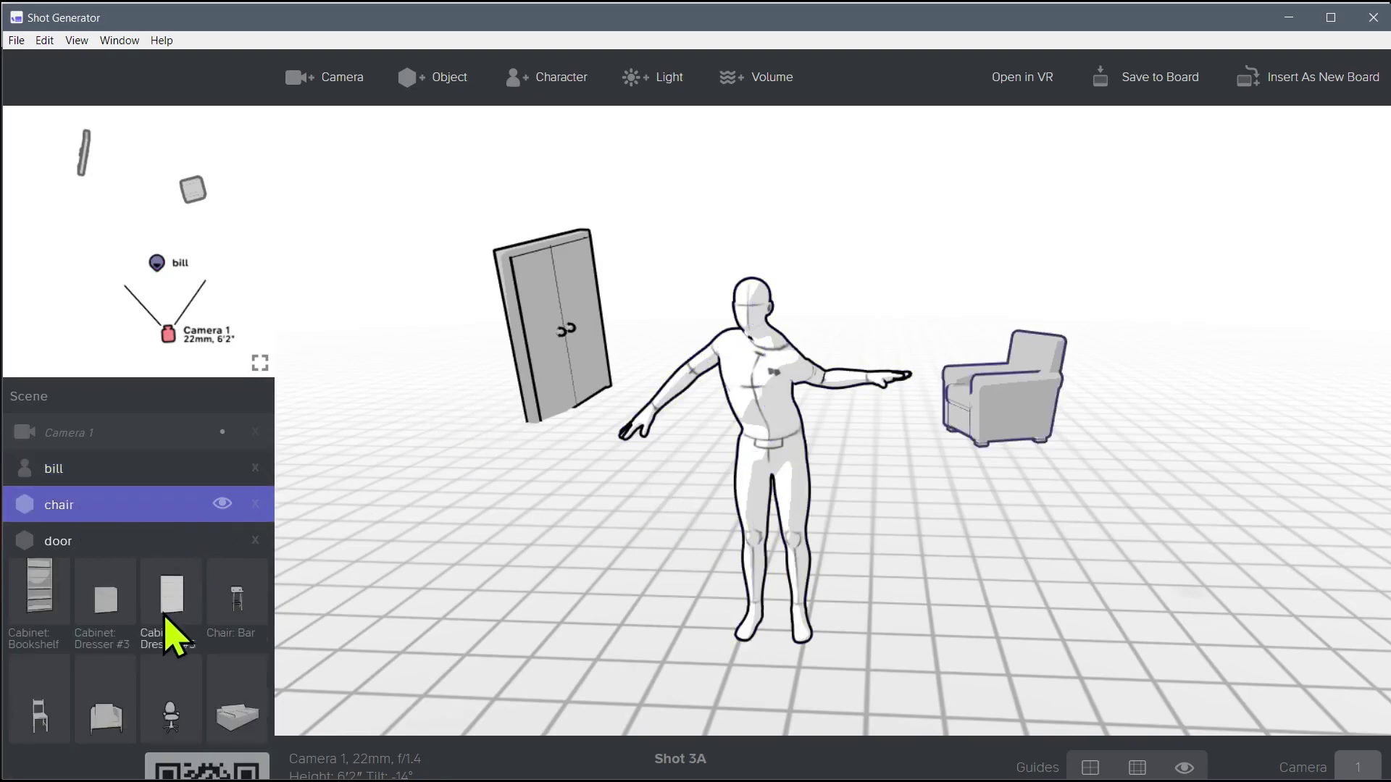
scroll(152, 623, up, 5)
scroll(139, 626, down, 3)
scroll(163, 673, up, 3)
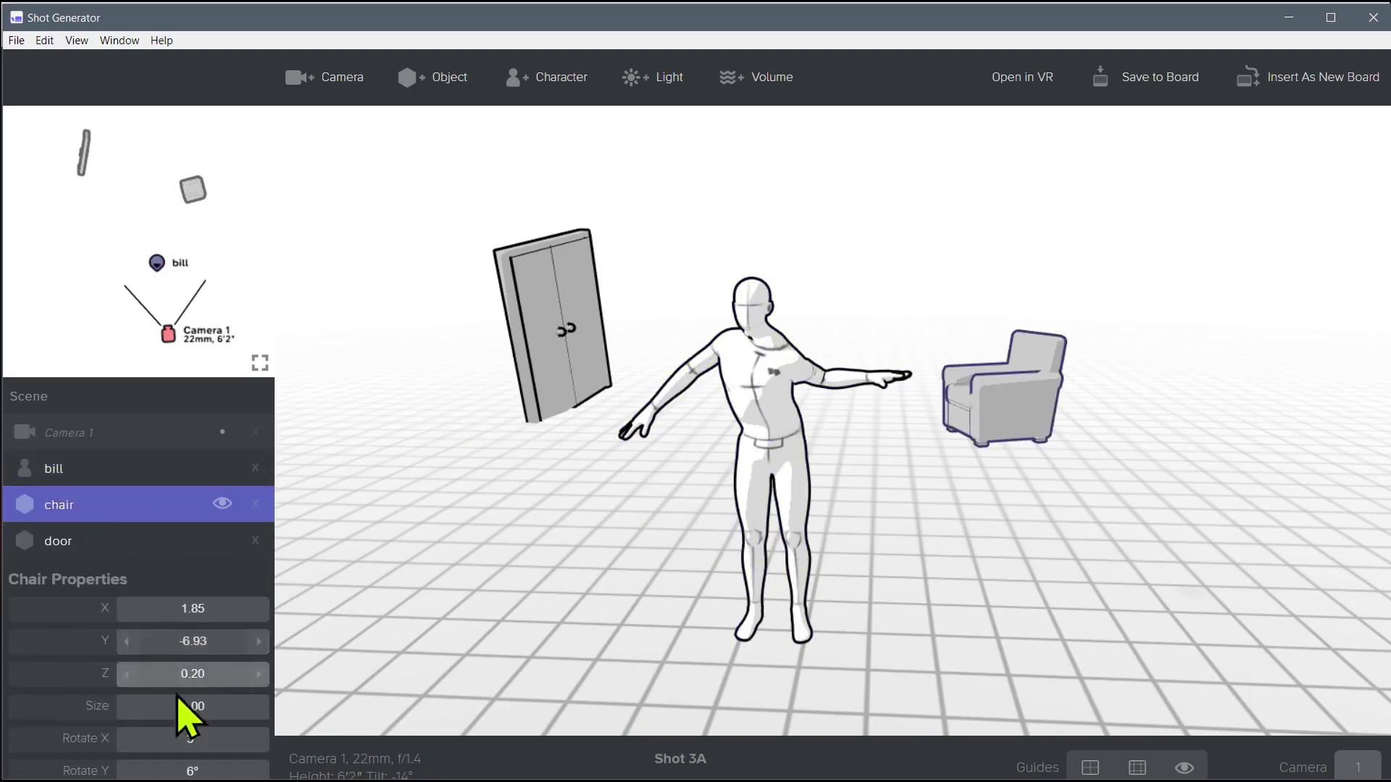
drag(179, 702, 265, 703)
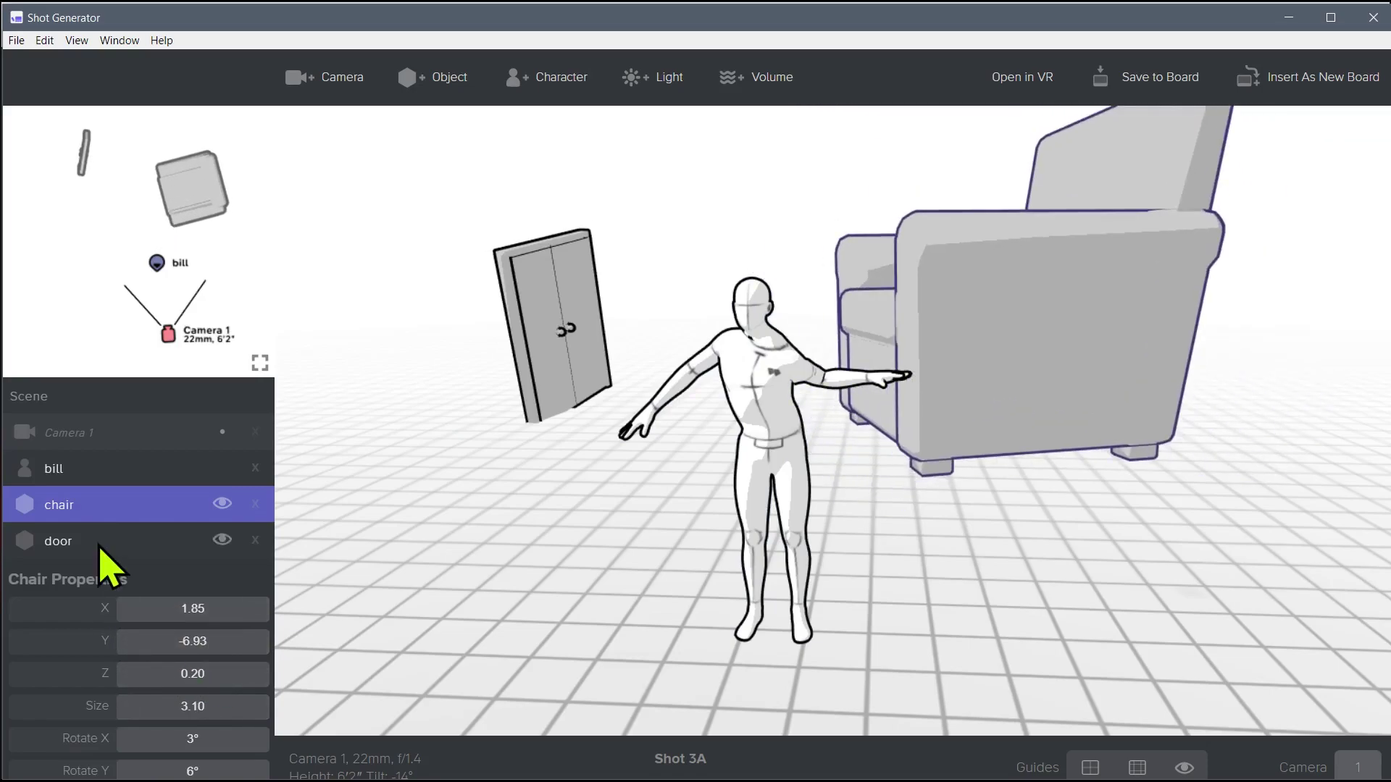
Open the properties of the whole scene and look through its settings
click(35, 399)
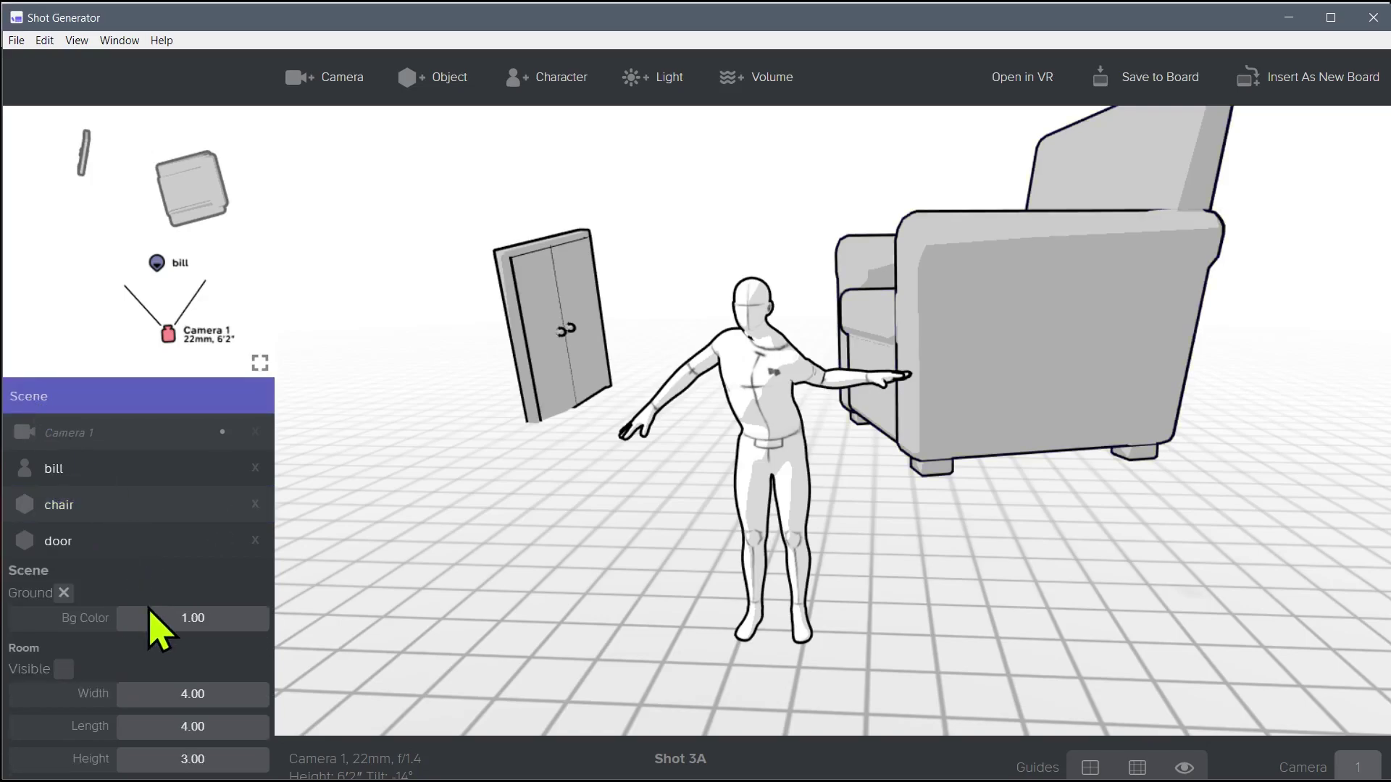
scroll(145, 623, down, 2)
scroll(120, 607, up, 2)
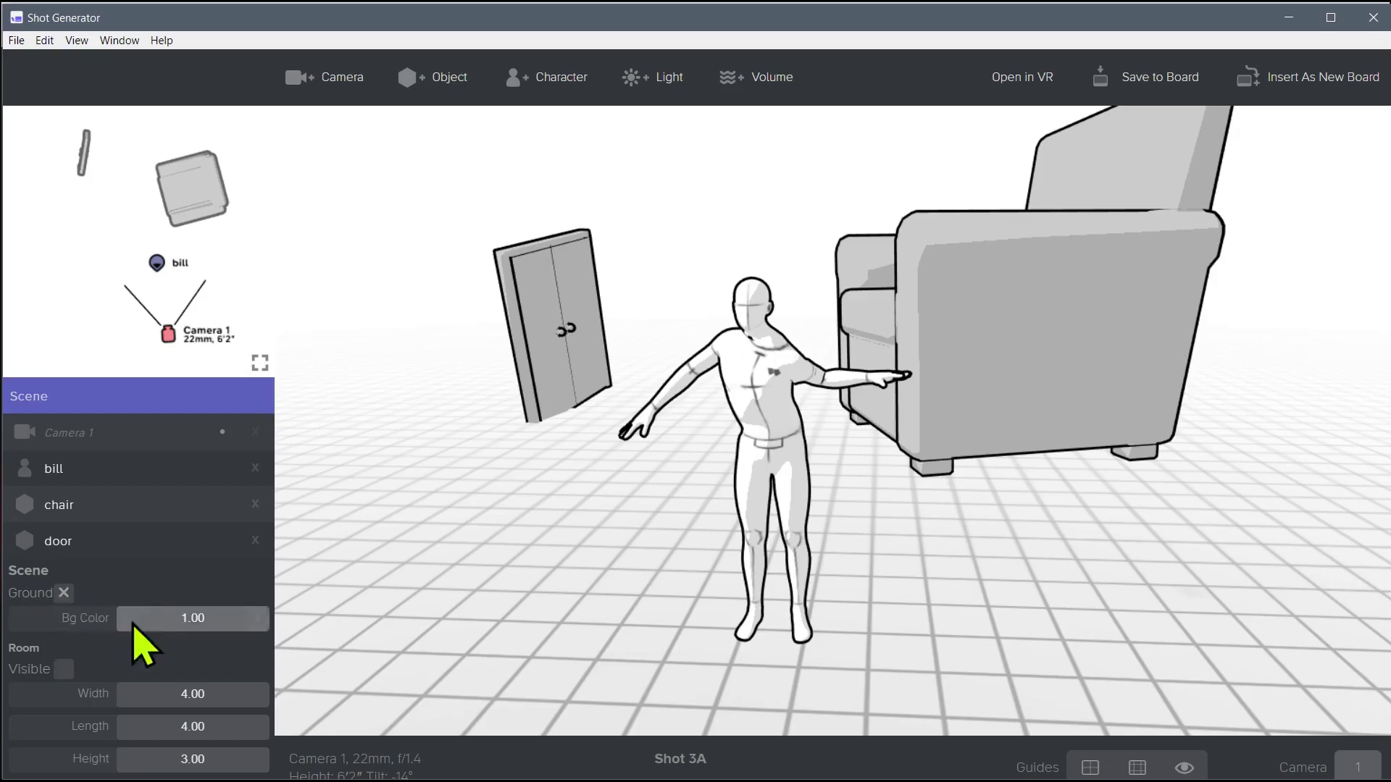
Toggle the scene's ground off and on again twice
click(65, 593)
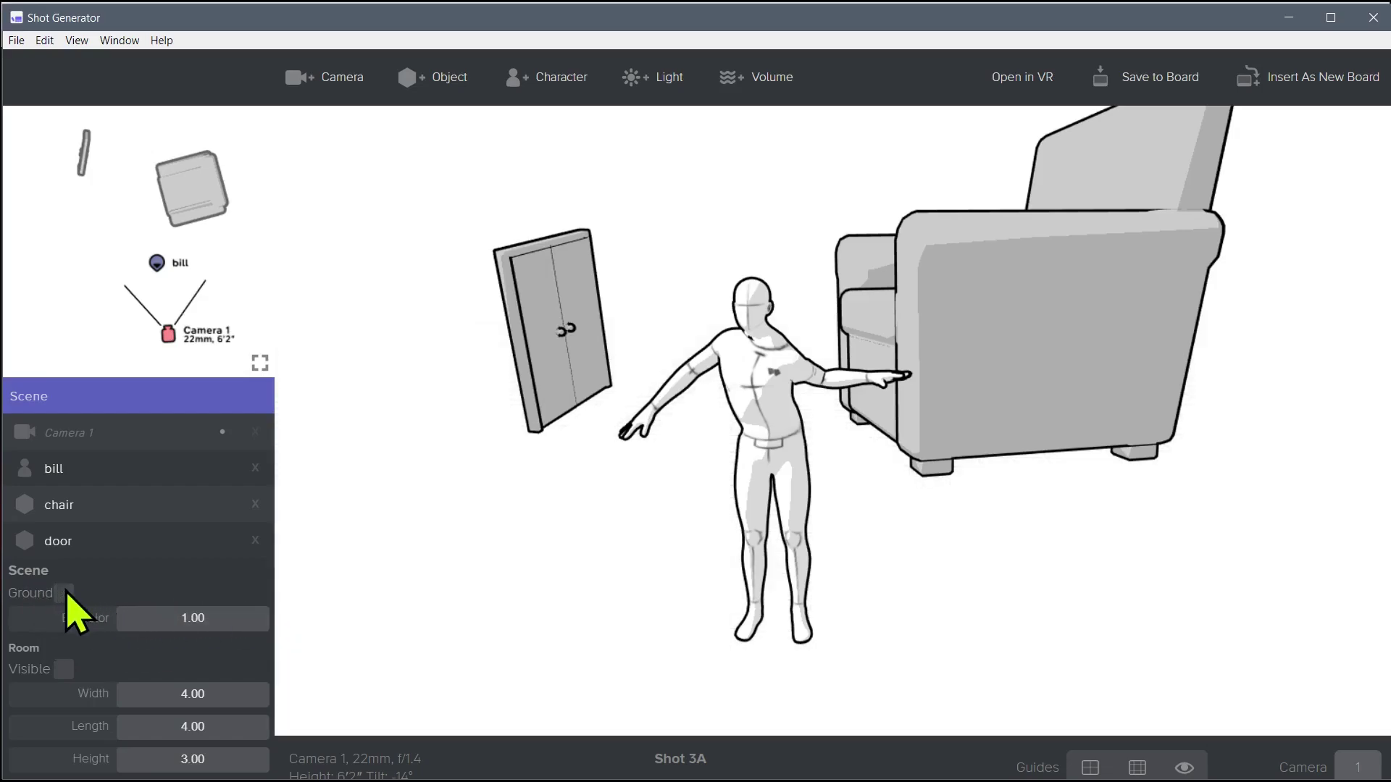
click(64, 592)
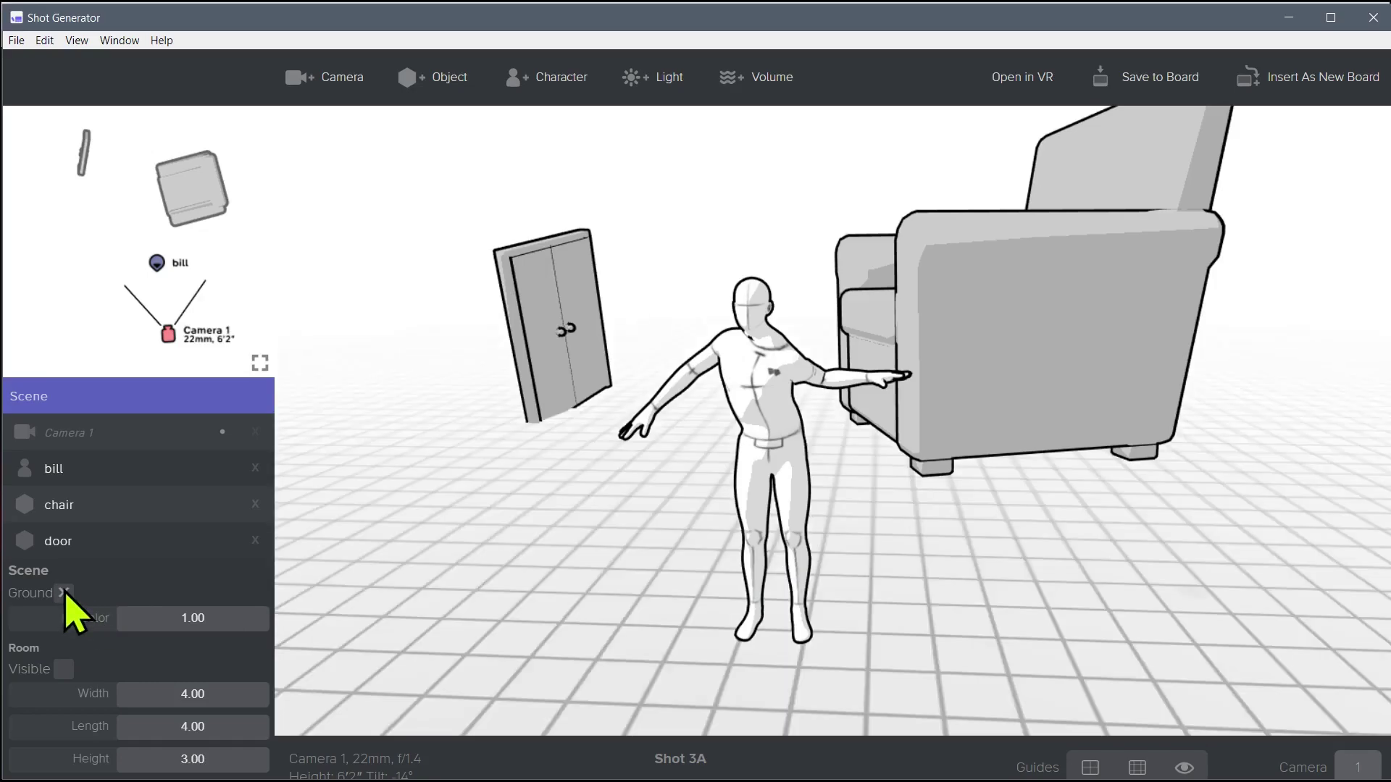
click(63, 592)
click(65, 593)
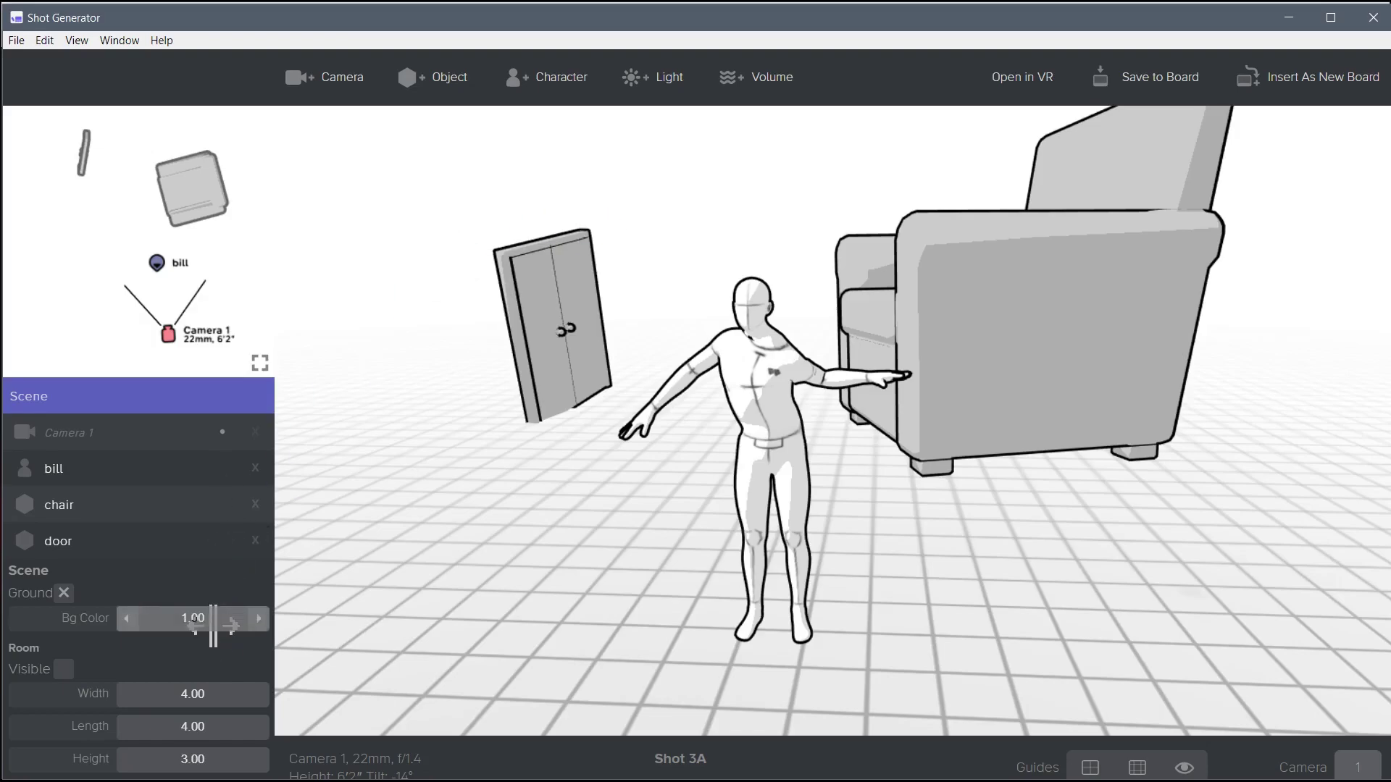
Tilt the camera to -3° and set the scene's background color to 0.57
mouse_move(193, 618)
mouse_down()
mouse_move(138, 618)
mouse_move(193, 618)
mouse_up()
drag(590, 388, 658, 227)
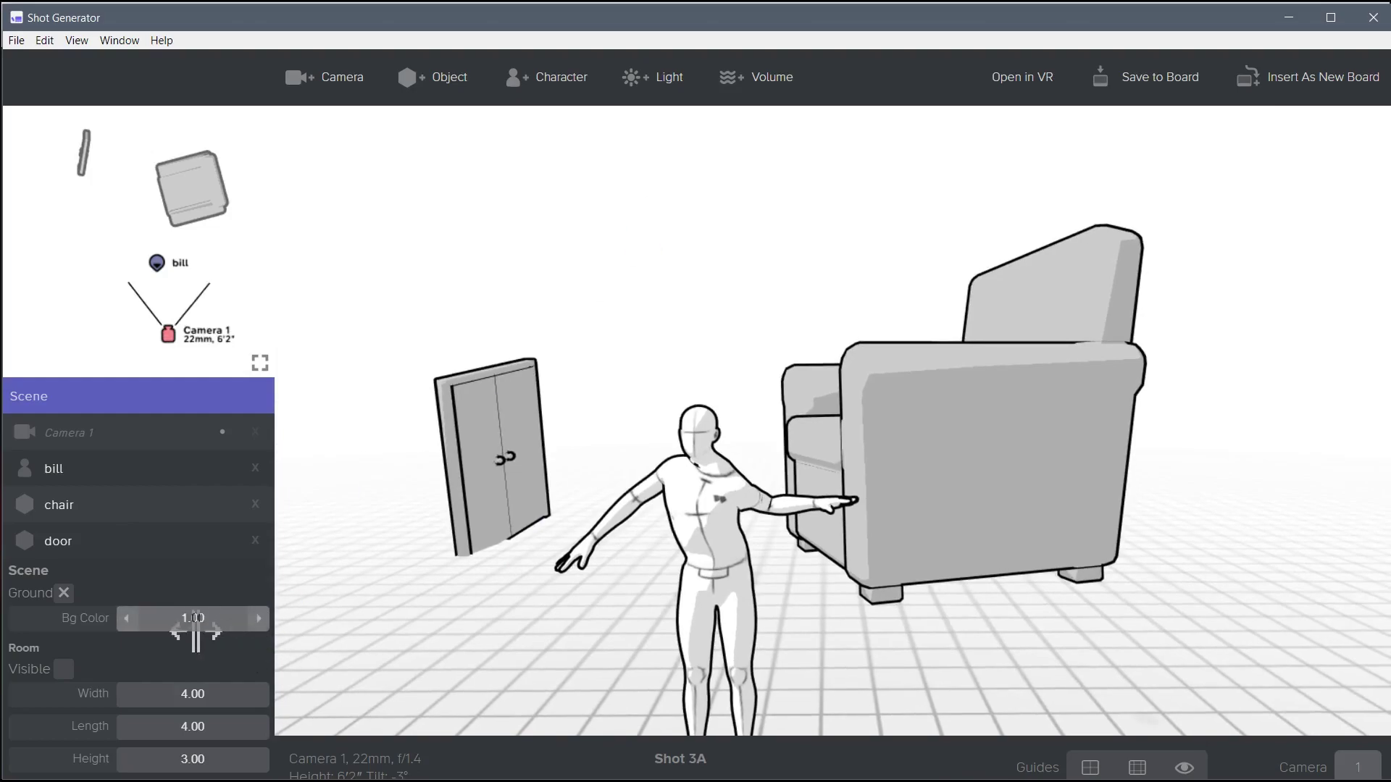
drag(195, 632, 138, 631)
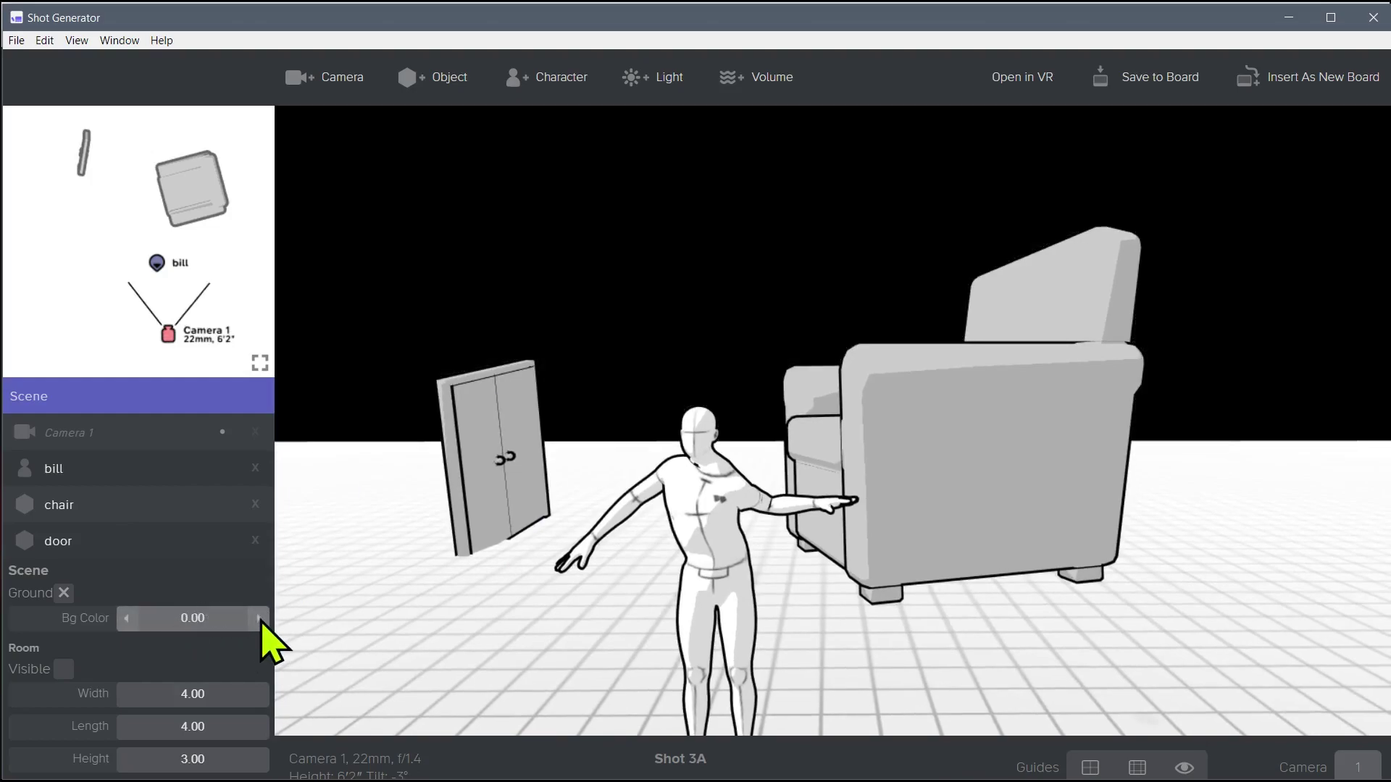
click(259, 618)
click(128, 618)
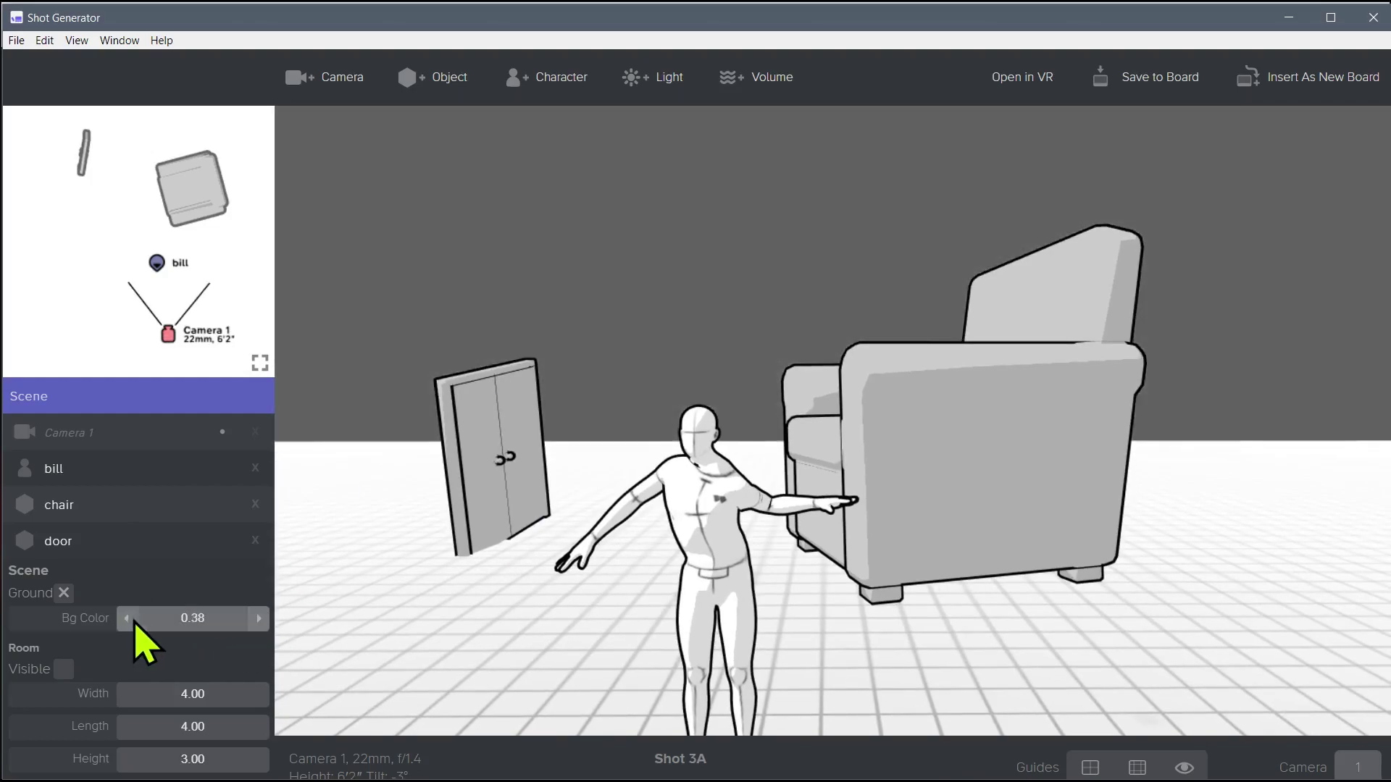
click(259, 618)
click(259, 618)
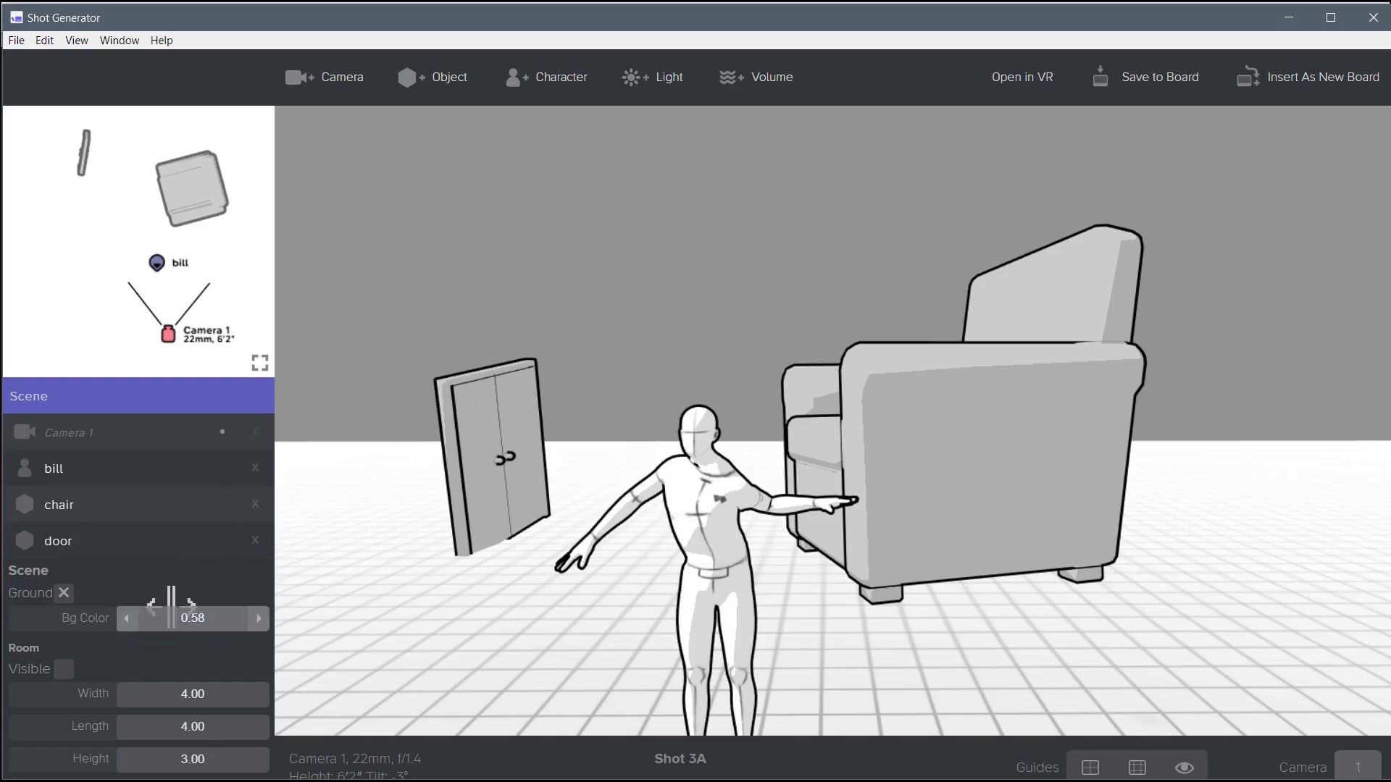
drag(123, 629, 271, 629)
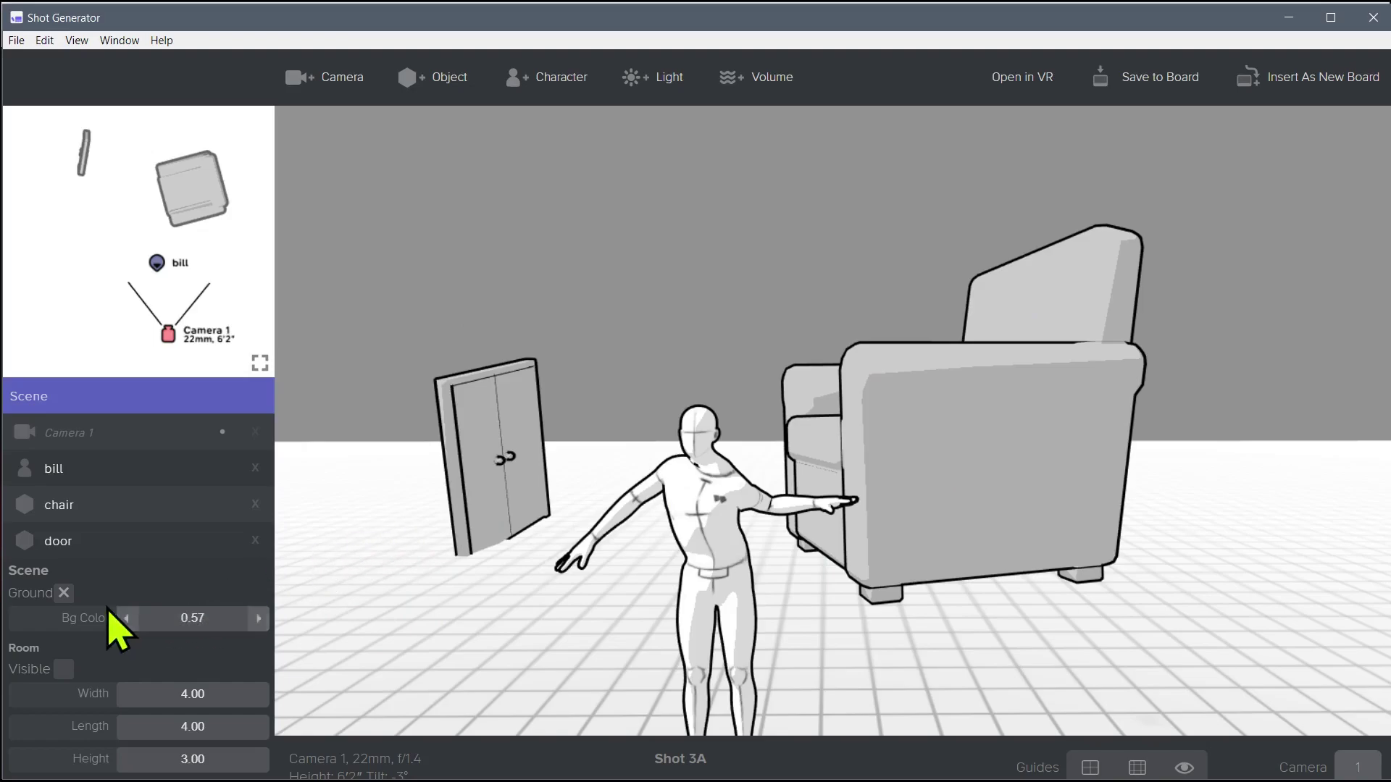
Insert the current scene into the storyboard as a new board and close Shot Generator
click(1297, 78)
click(1373, 17)
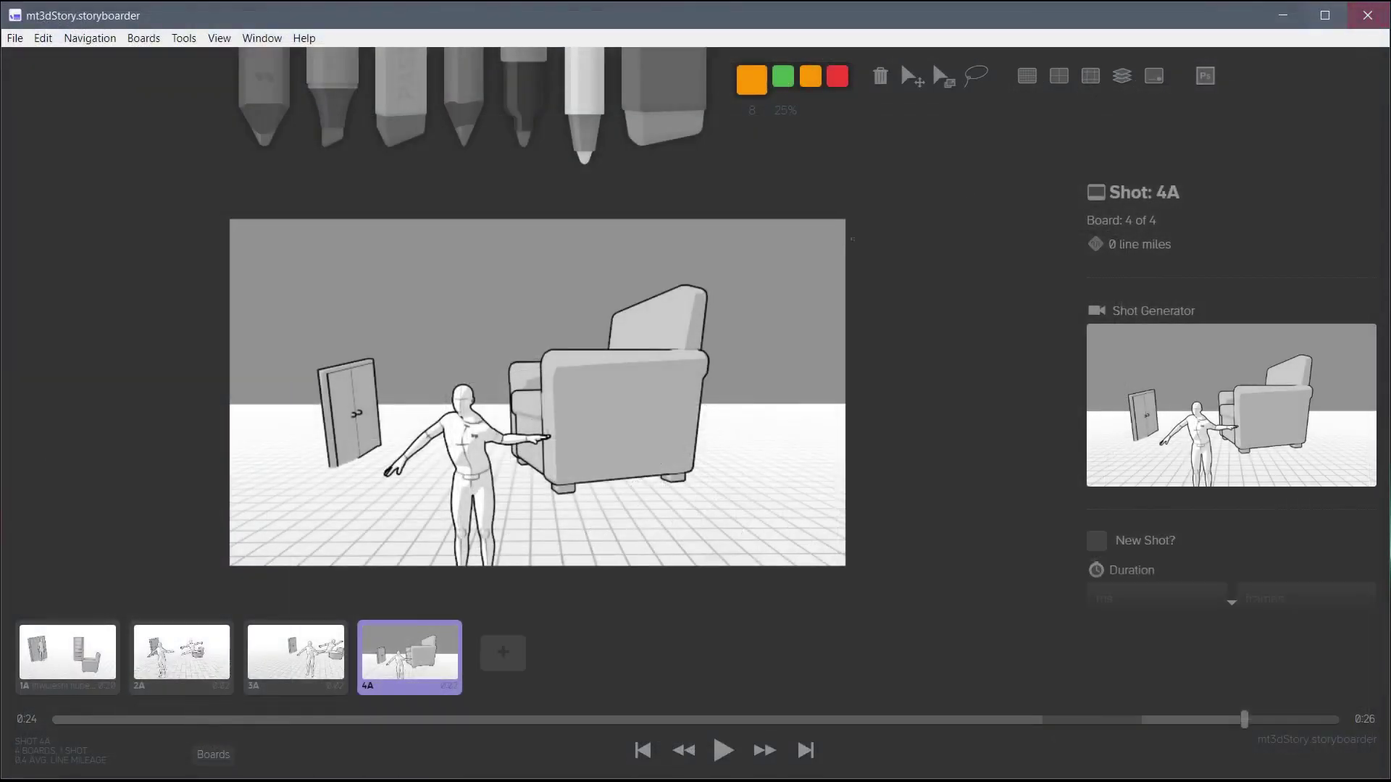
Shade board 4A's grey background light blue and its armchair green with the pastel at size 61
click(391, 130)
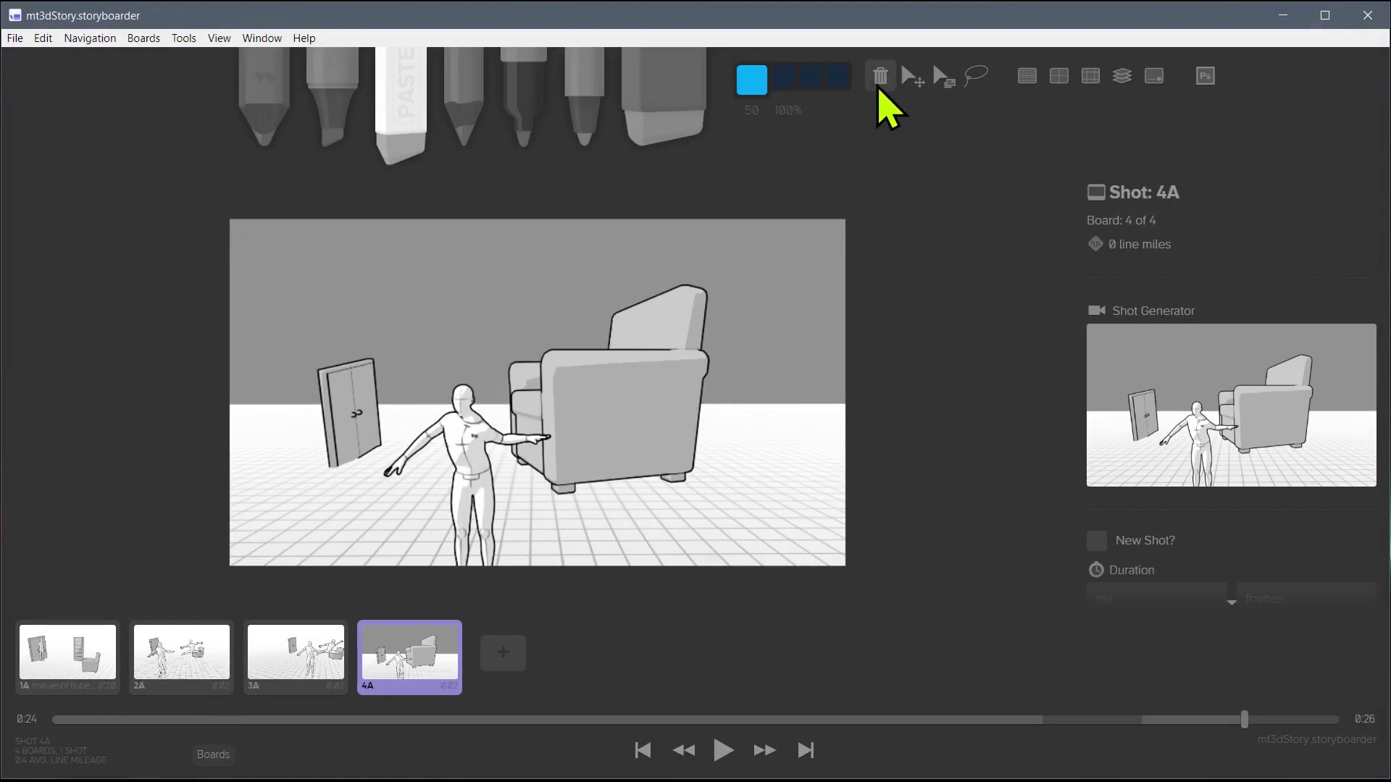
drag(746, 109, 742, 135)
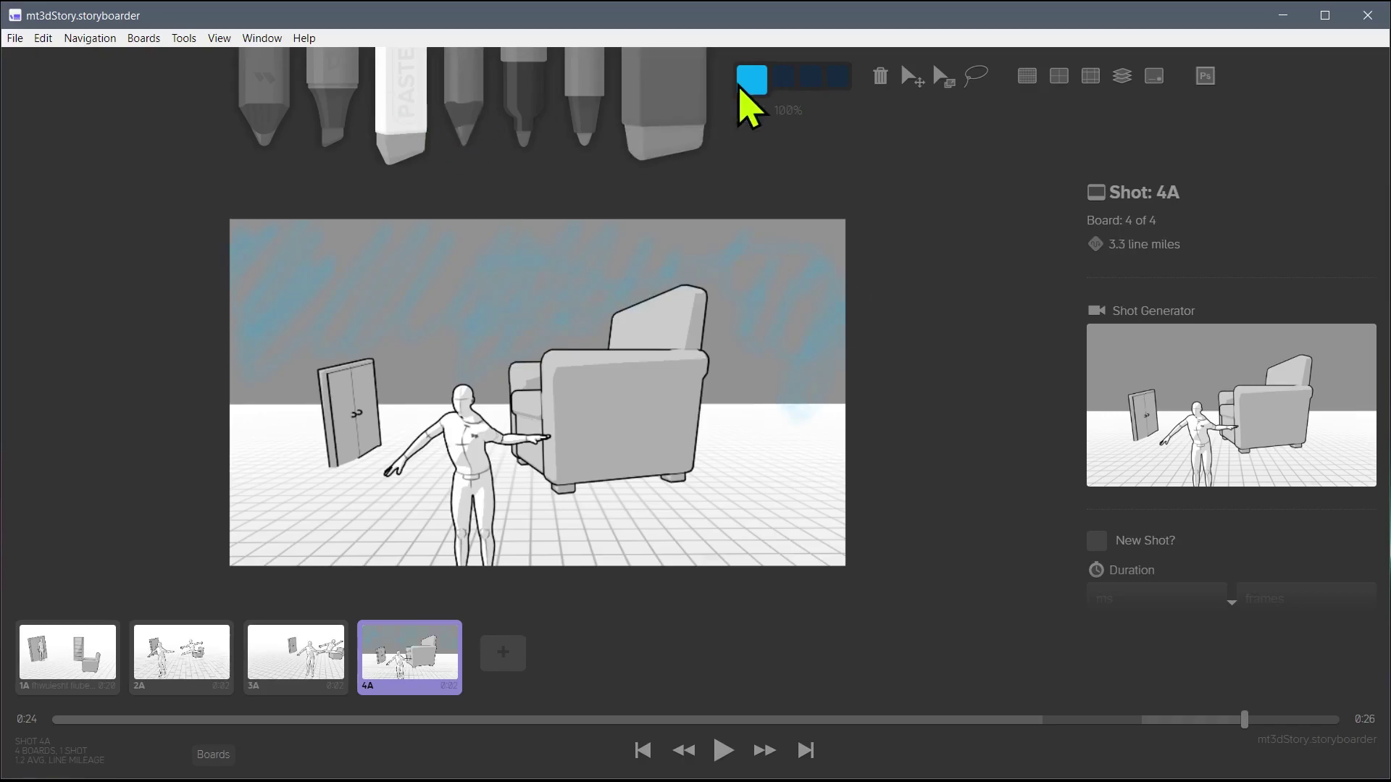
click(739, 92)
click(752, 187)
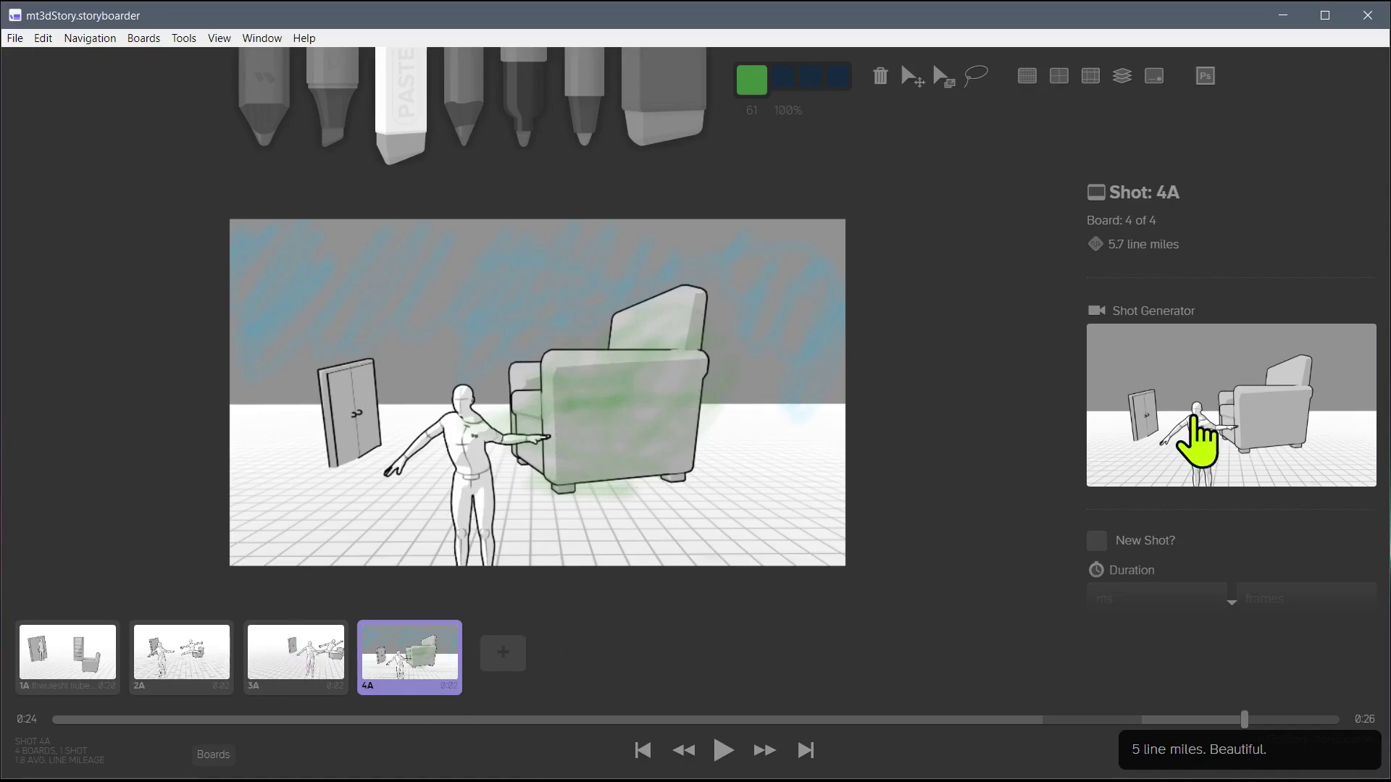
Reopen shot 4A in Shot Generator, make the room visible, and move the camera back to X 0.47, Y 5.39
click(1198, 442)
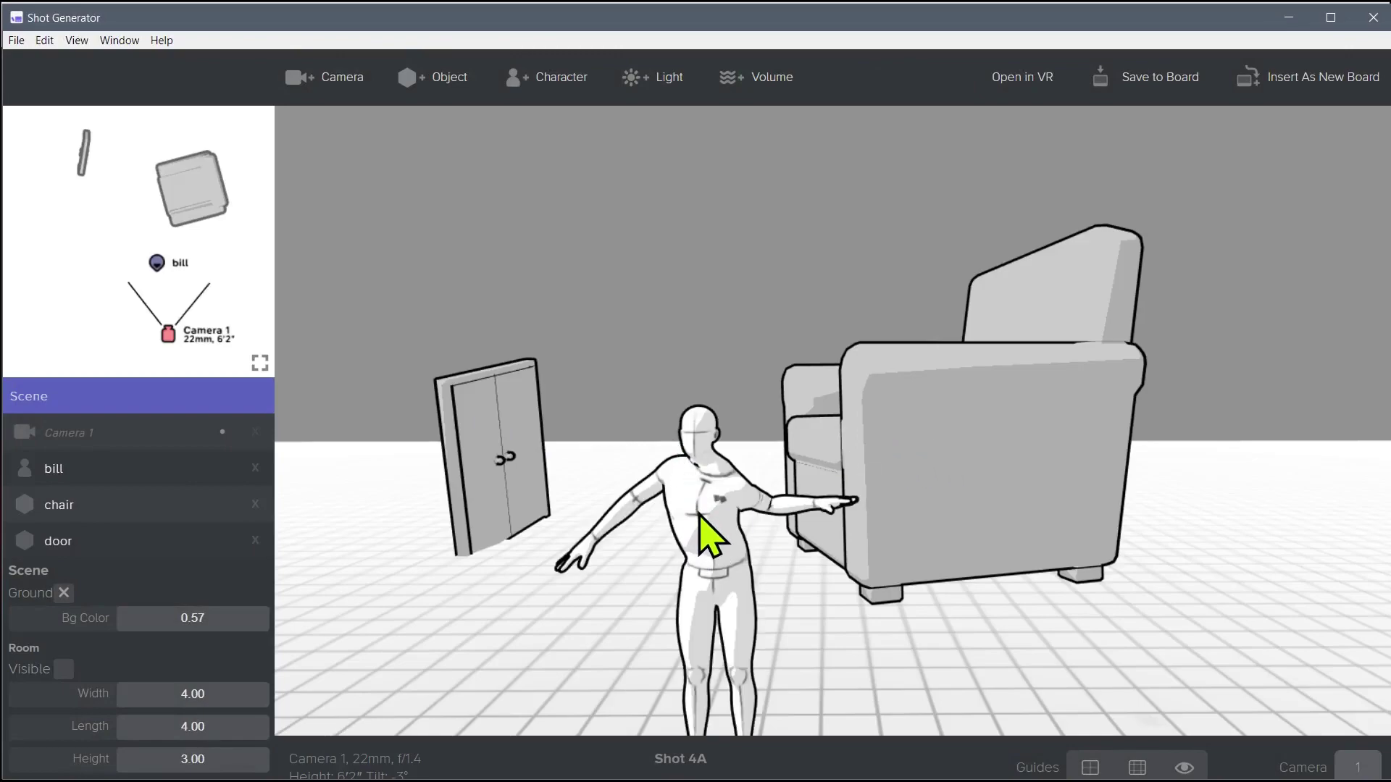
scroll(93, 657, down, 2)
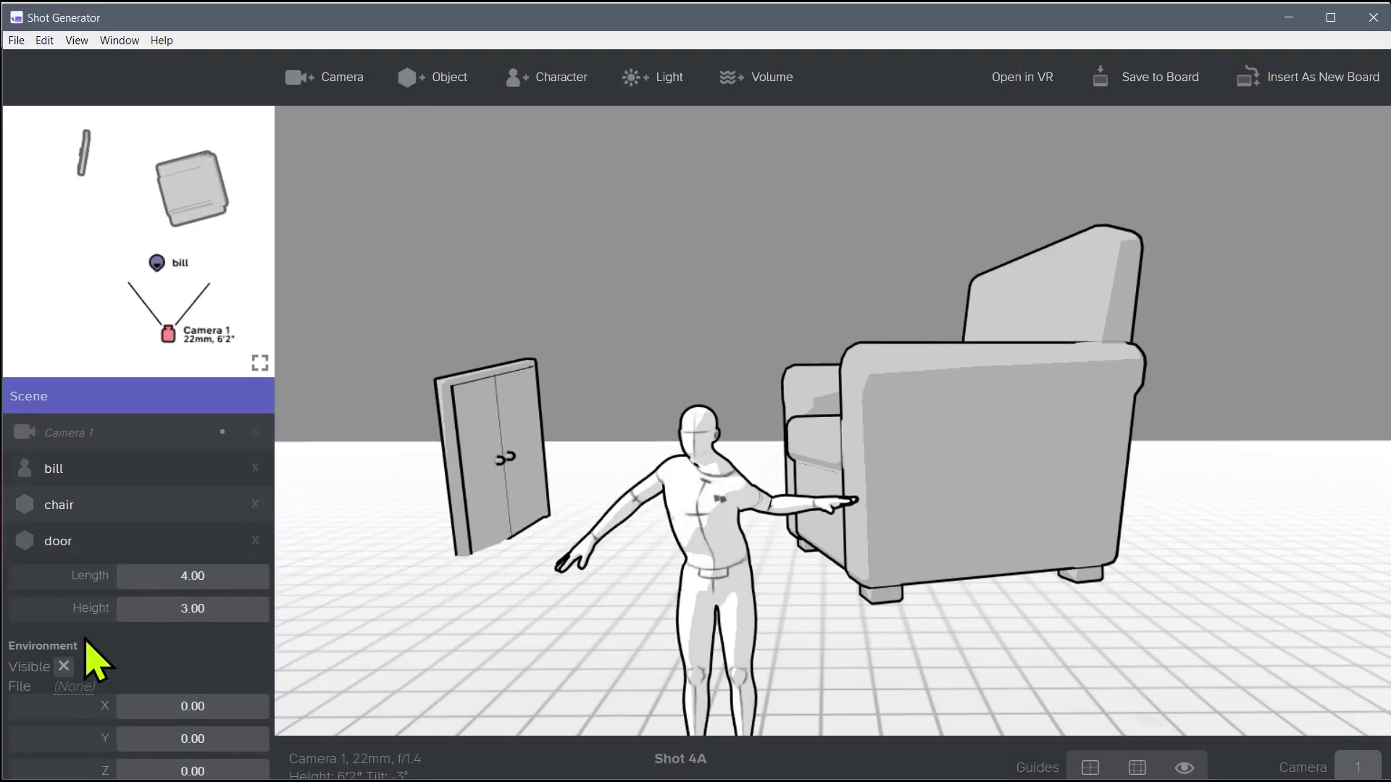
scroll(89, 632, up, 2)
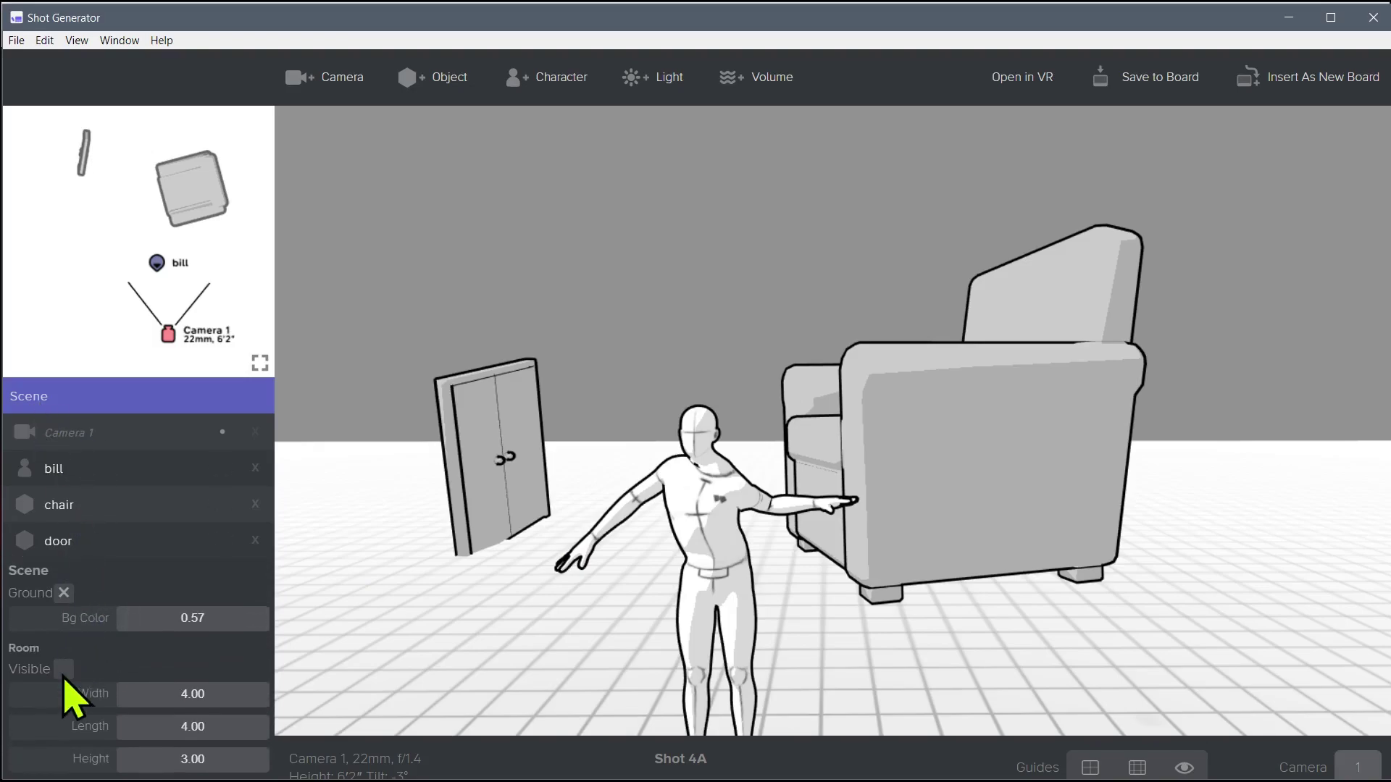
click(64, 668)
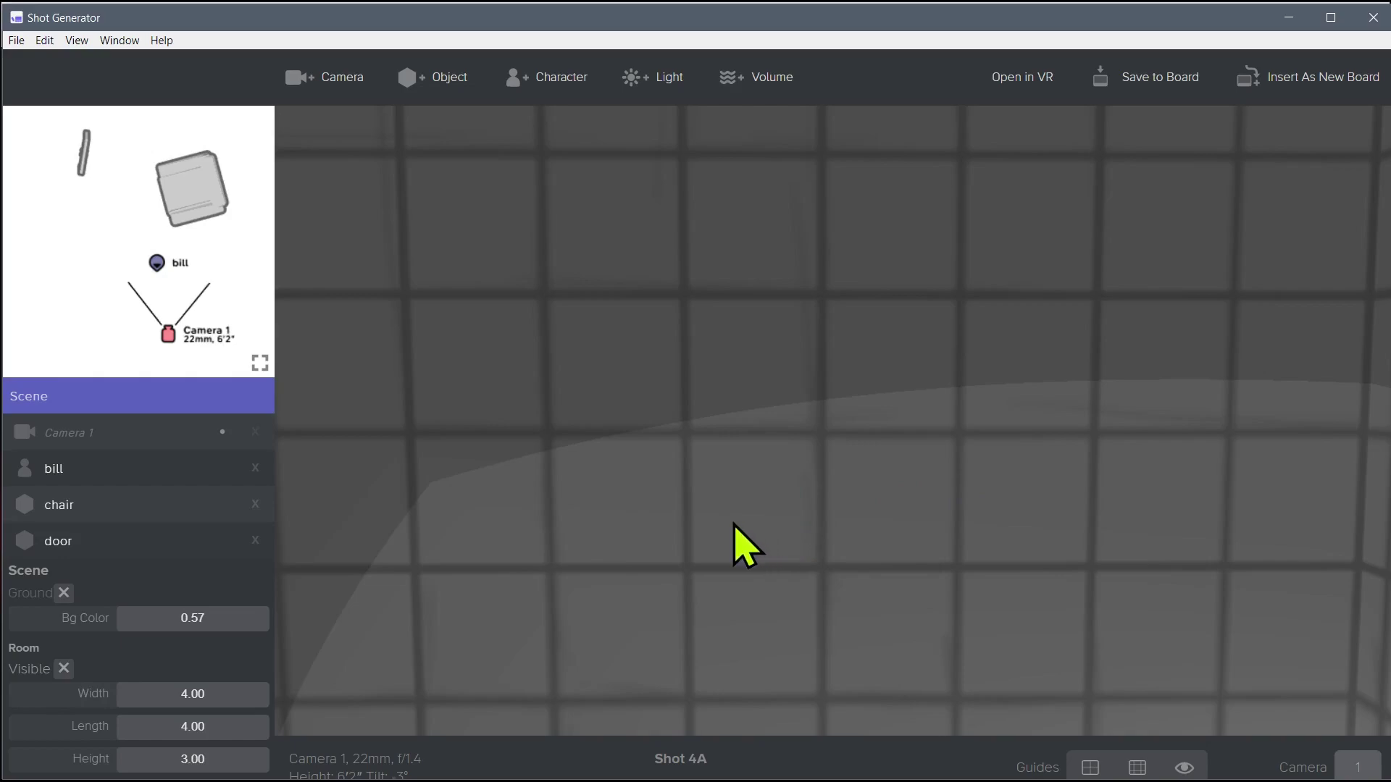
mouse_move(167, 337)
mouse_down()
mouse_move(155, 366)
mouse_move(198, 367)
mouse_move(164, 376)
mouse_move(160, 331)
mouse_move(153, 346)
mouse_up()
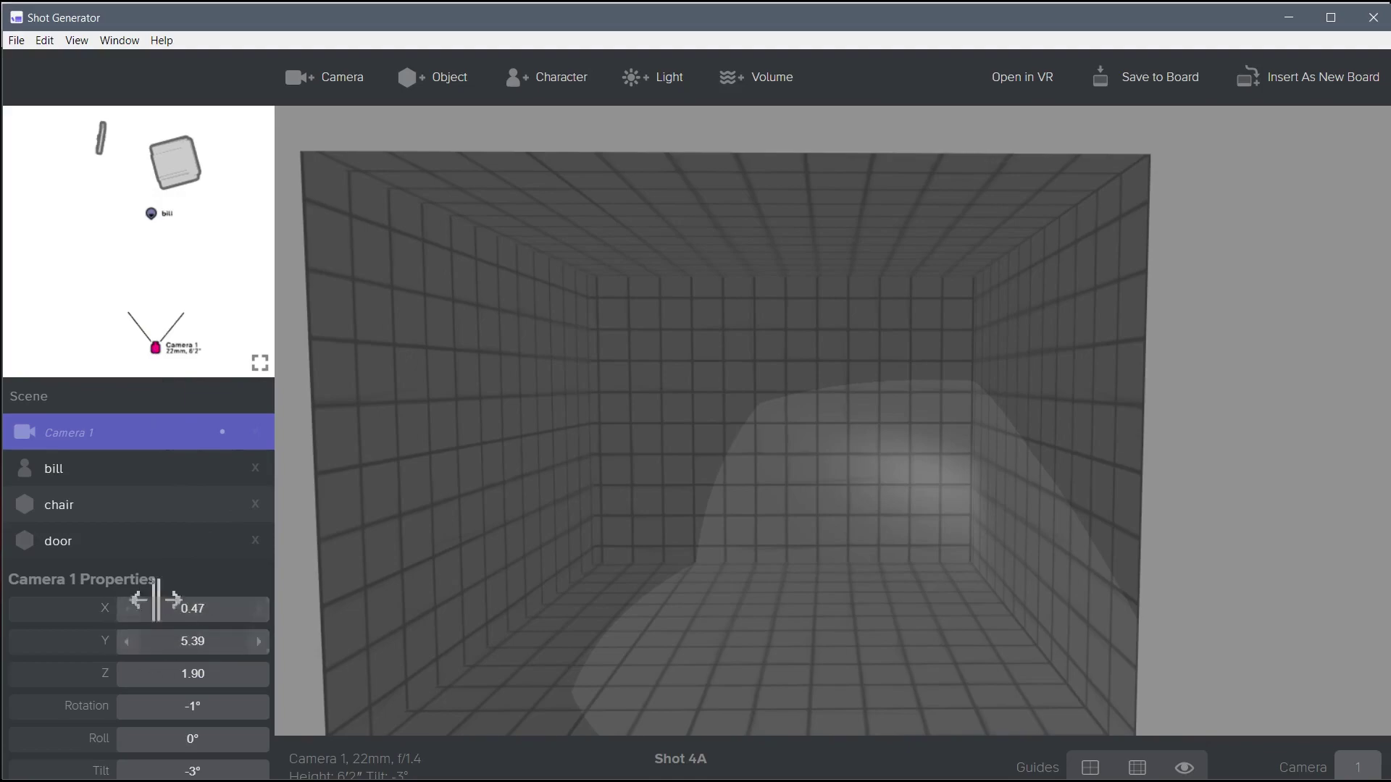
Resize the room to width 6.63, length 21.53 and height 6.63
click(32, 401)
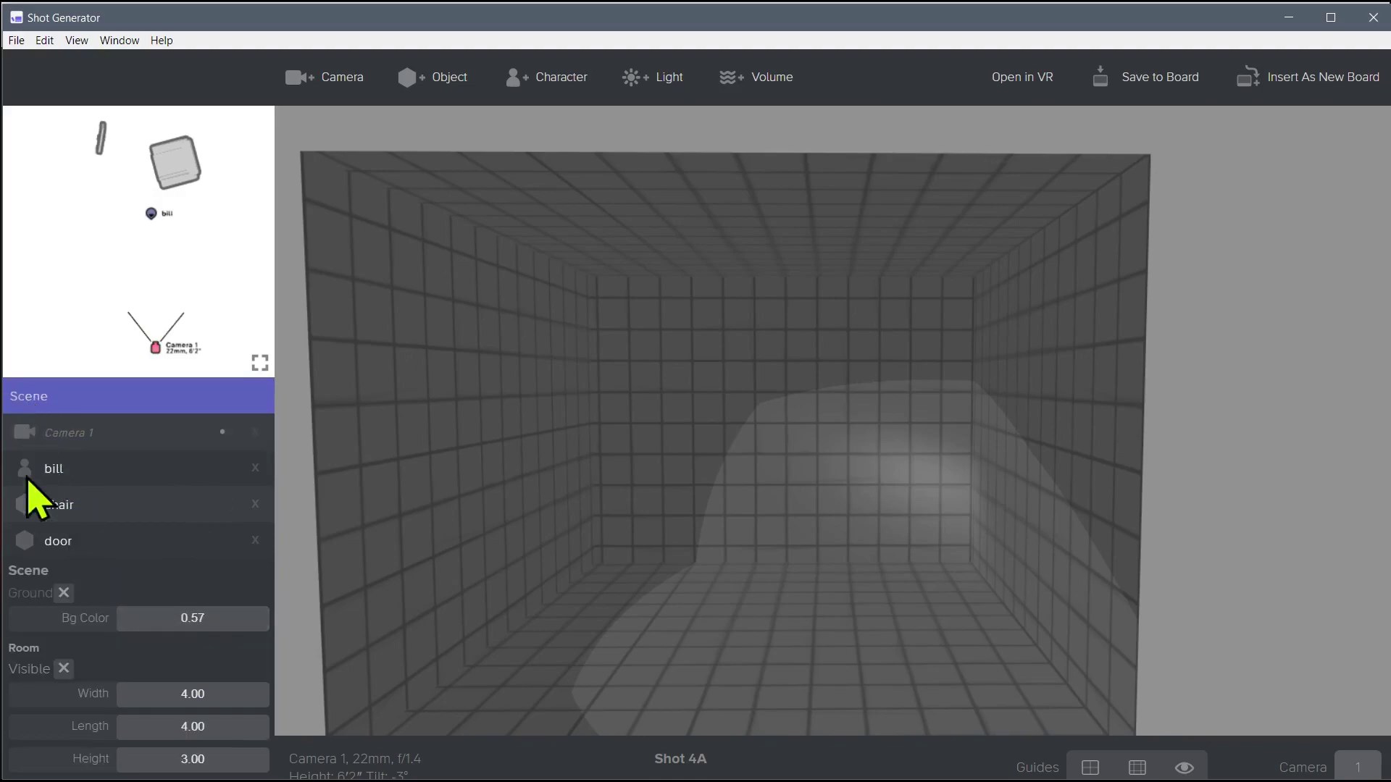
scroll(112, 662, down, 3)
scroll(108, 644, up, 3)
drag(152, 687, 184, 689)
drag(167, 759, 218, 759)
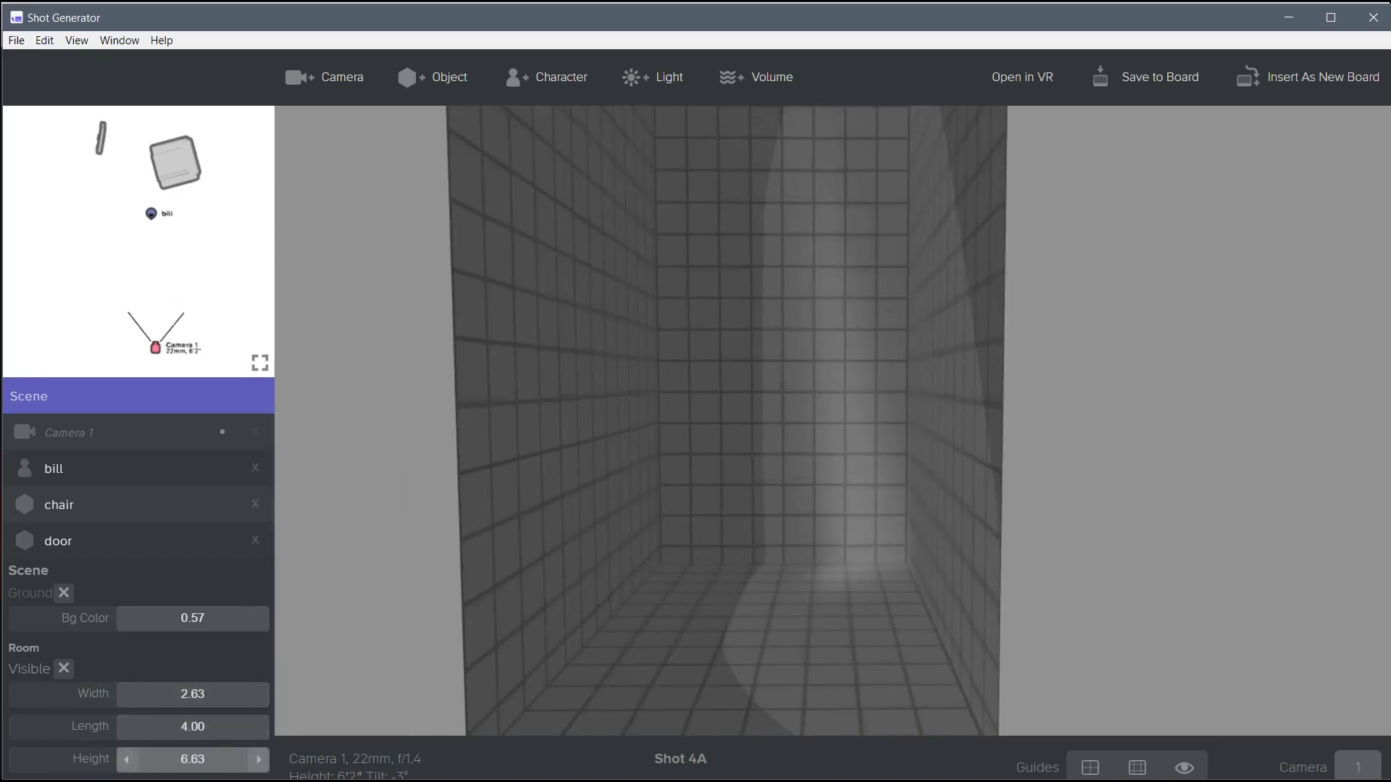
drag(183, 700, 137, 694)
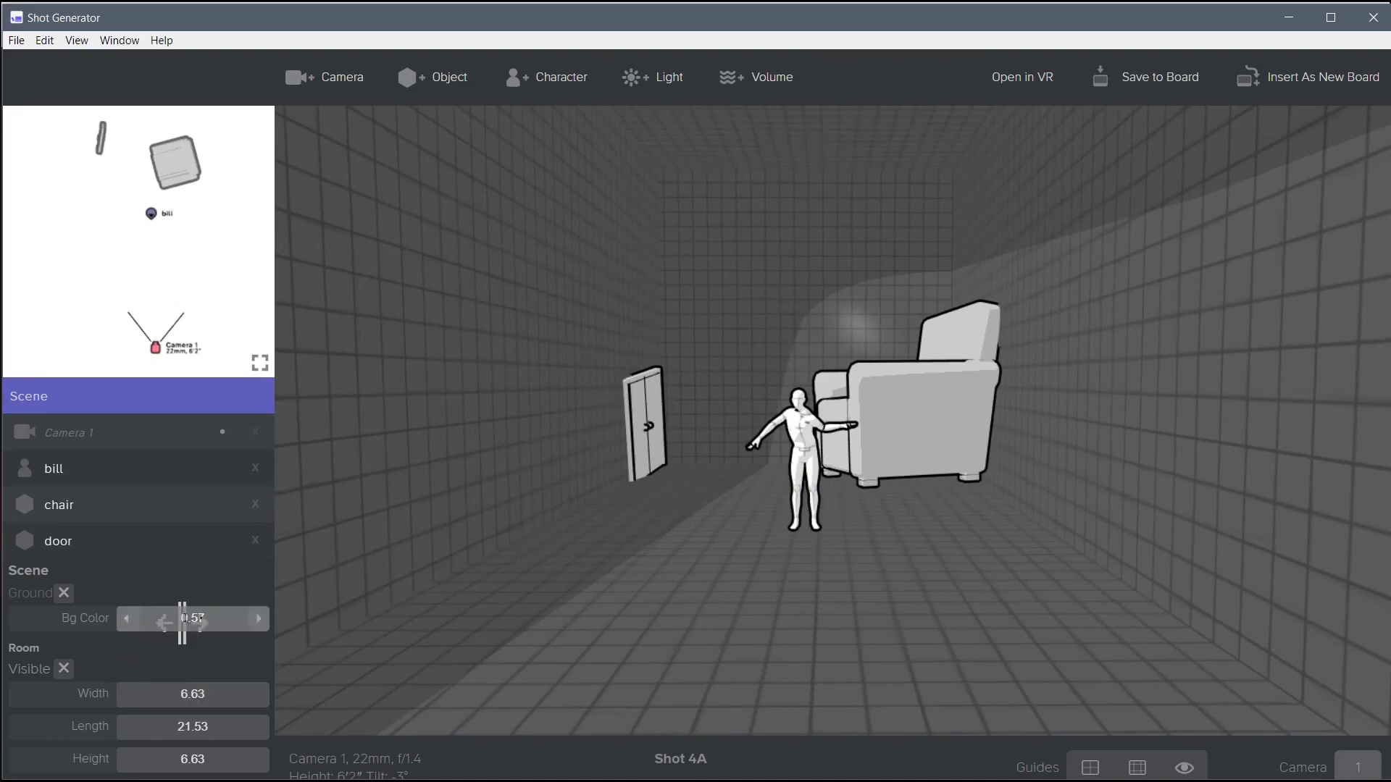
Move the camera inside the room to X -1.20, Y 0.40 and aim it at rotation -17° and tilt 0°
drag(646, 629, 689, 539)
drag(156, 348, 133, 323)
drag(624, 546, 901, 460)
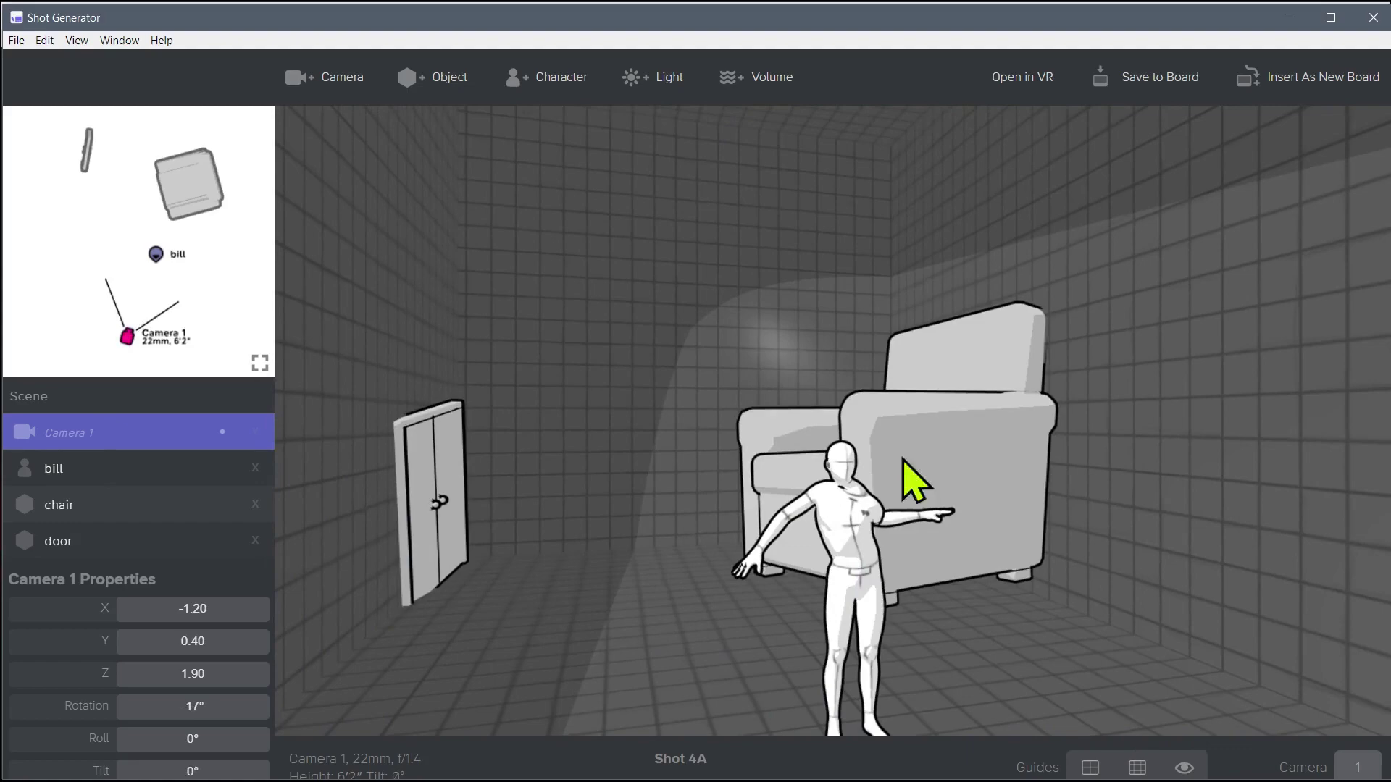
Delete the chair from the scene and confirm the removal
click(895, 470)
key(Delete)
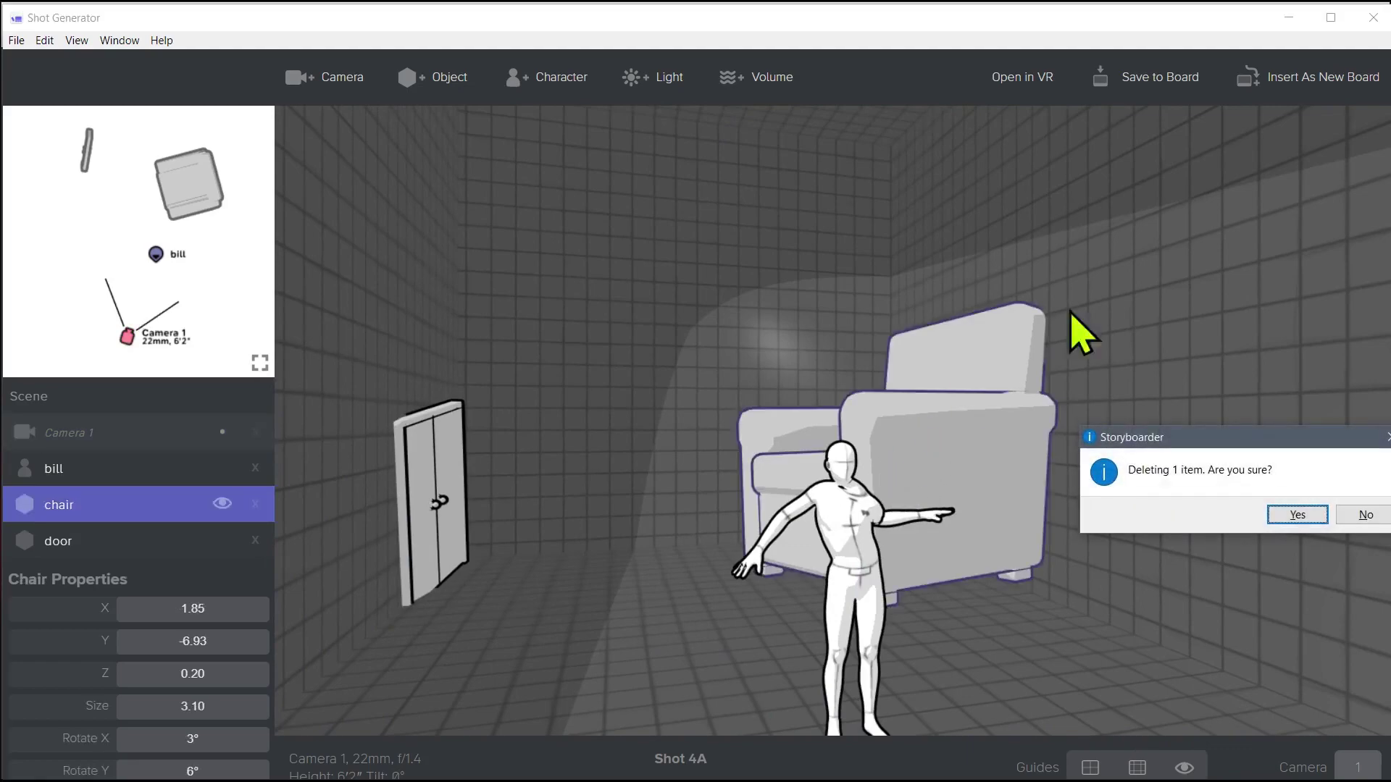
click(1295, 514)
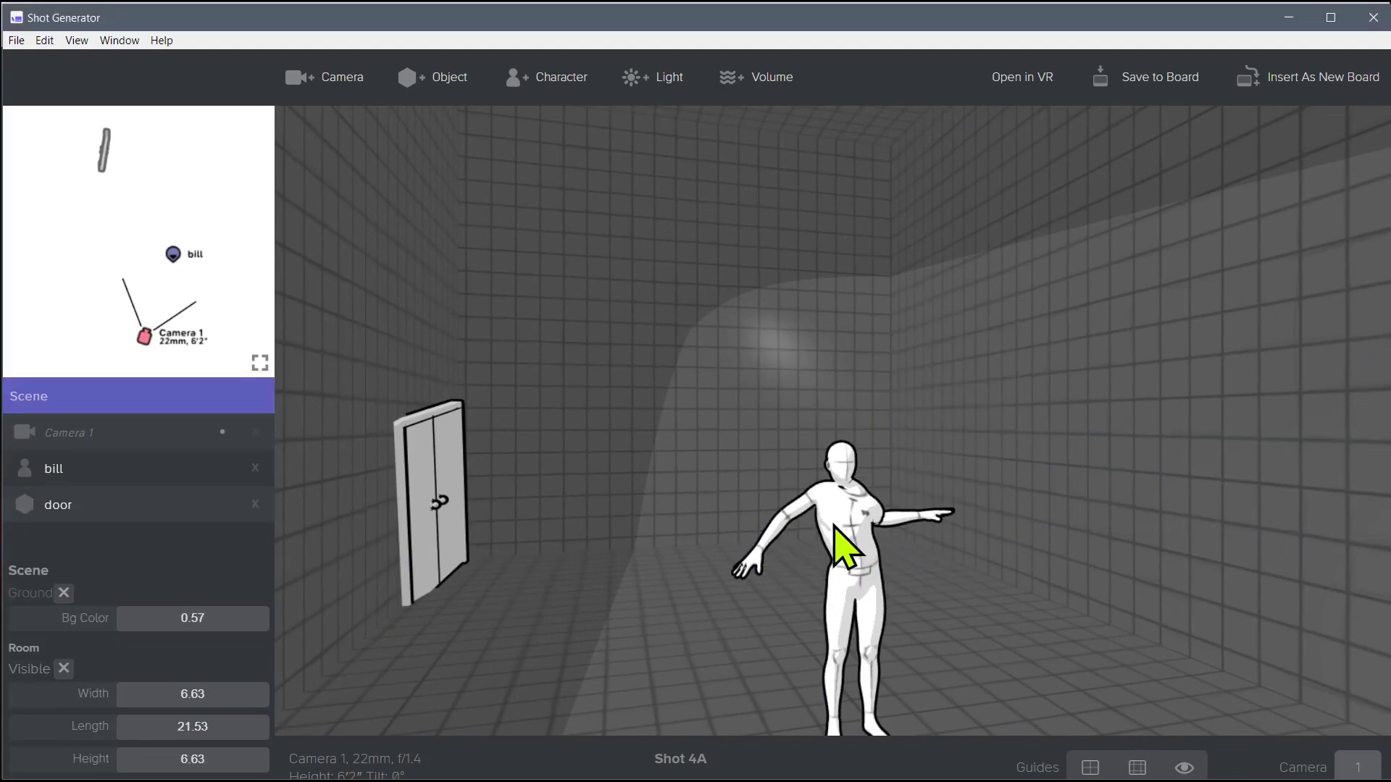
Move the character bill in front of the door, to X -2.03, Y -4.26
click(857, 574)
drag(853, 568, 623, 516)
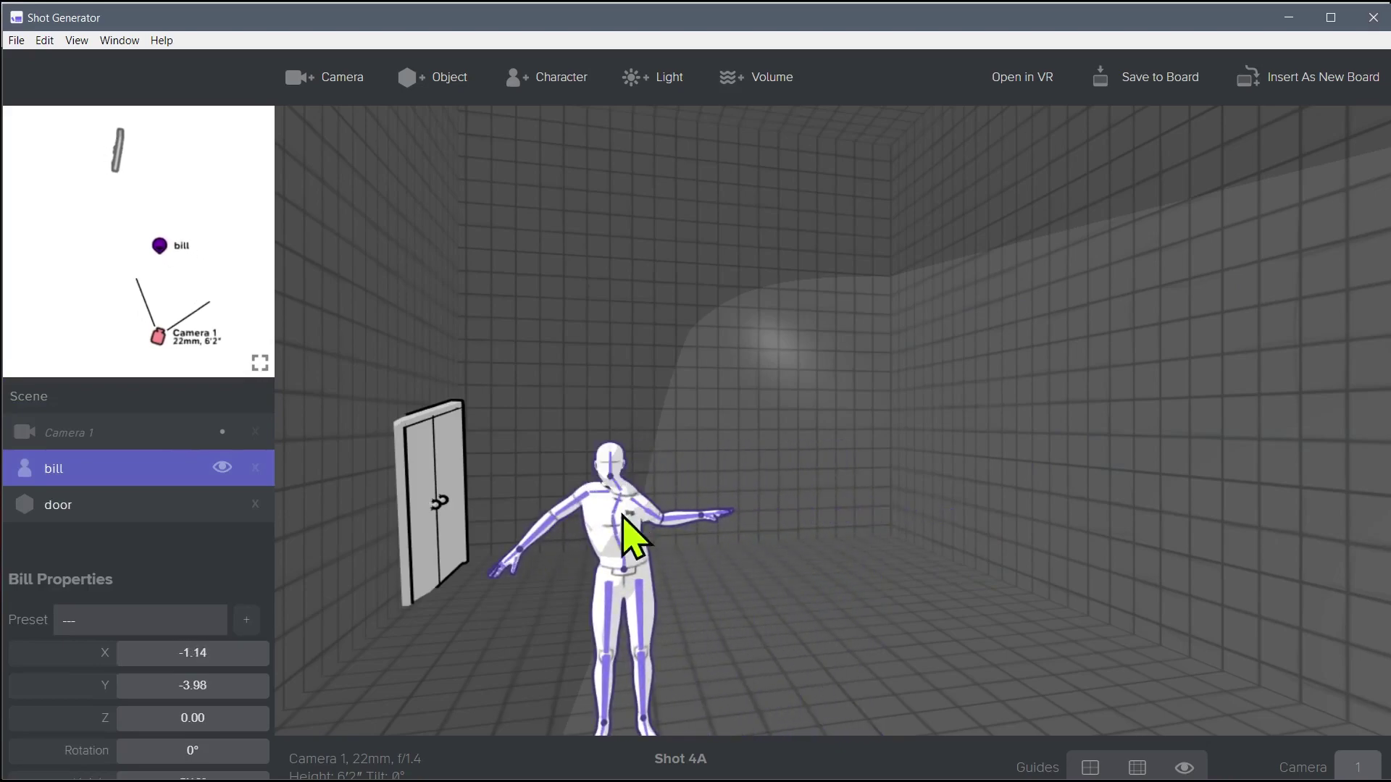
drag(621, 568, 456, 467)
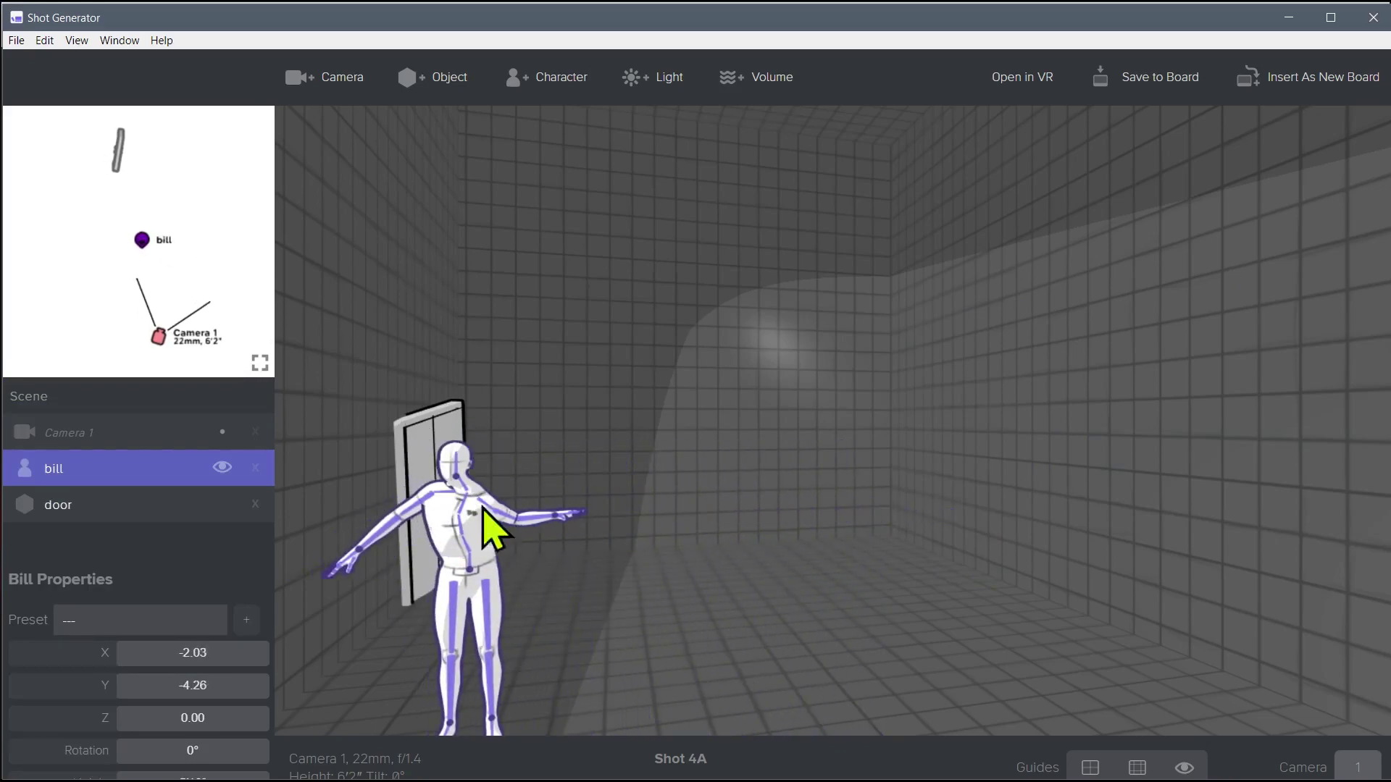
Aim the camera down to a tilt of -9° so bill's whole figure is in frame, and select bill
drag(487, 529, 500, 645)
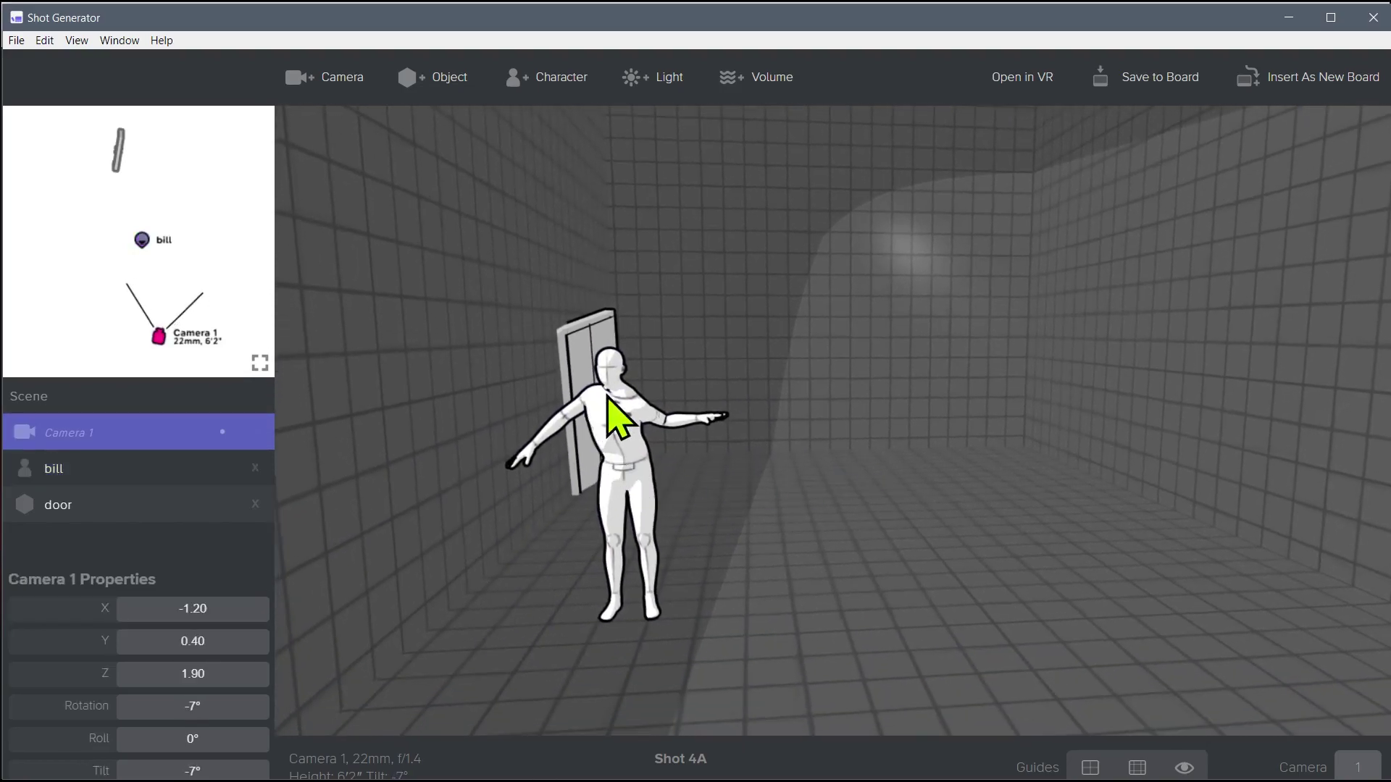
drag(656, 397, 580, 432)
click(564, 427)
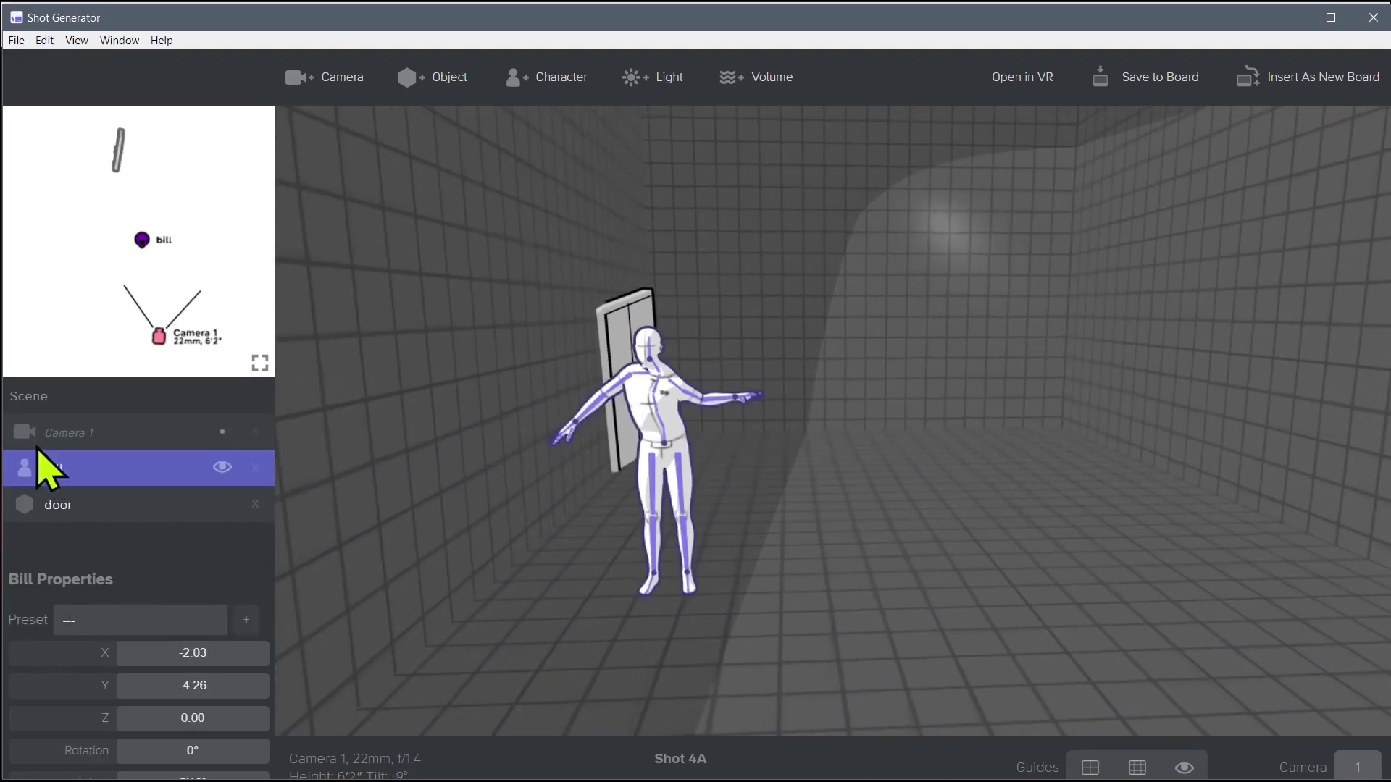
Tilt the camera to -5° and set ambient light intensity to 0.30 and directional light to intensity 1.00, rotation -0.18, tilt 0.77
click(37, 400)
scroll(109, 565, down, 2)
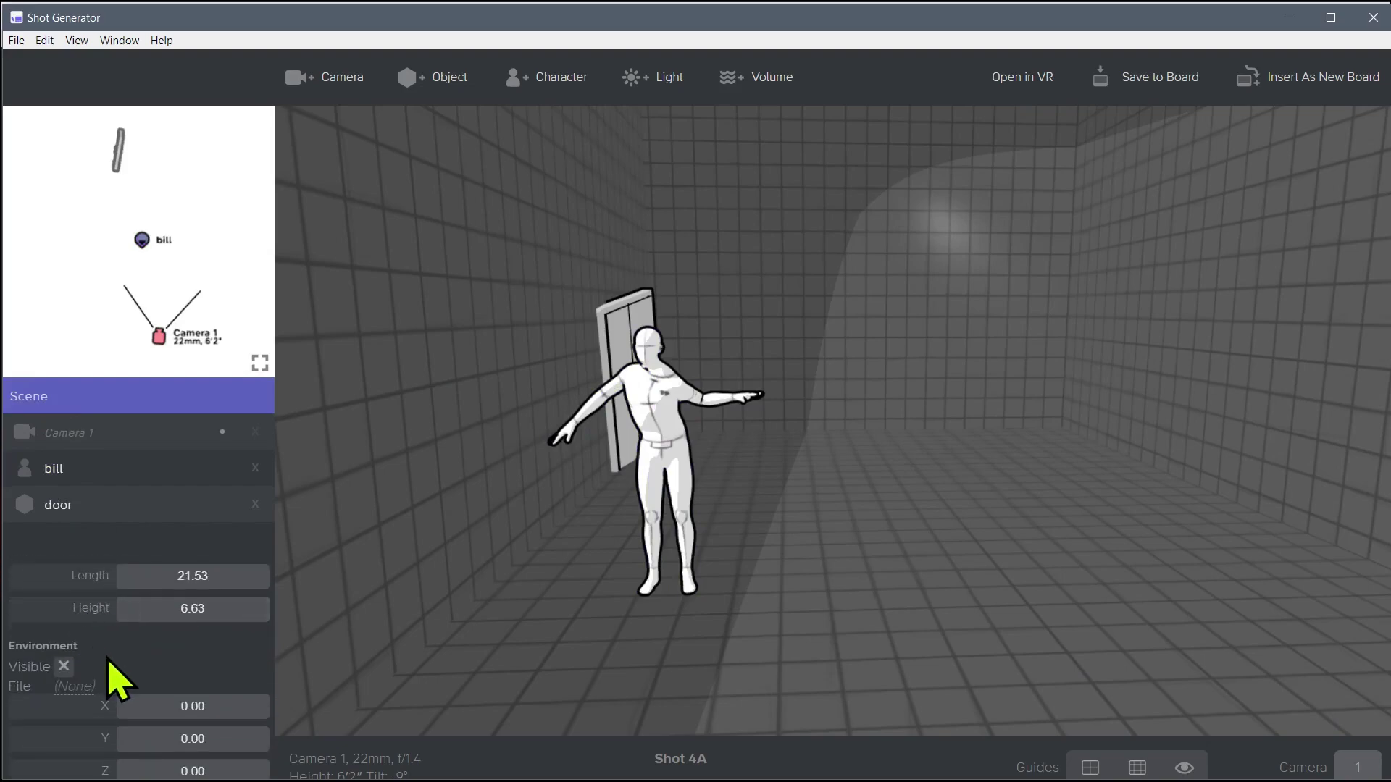
scroll(130, 677, down, 3)
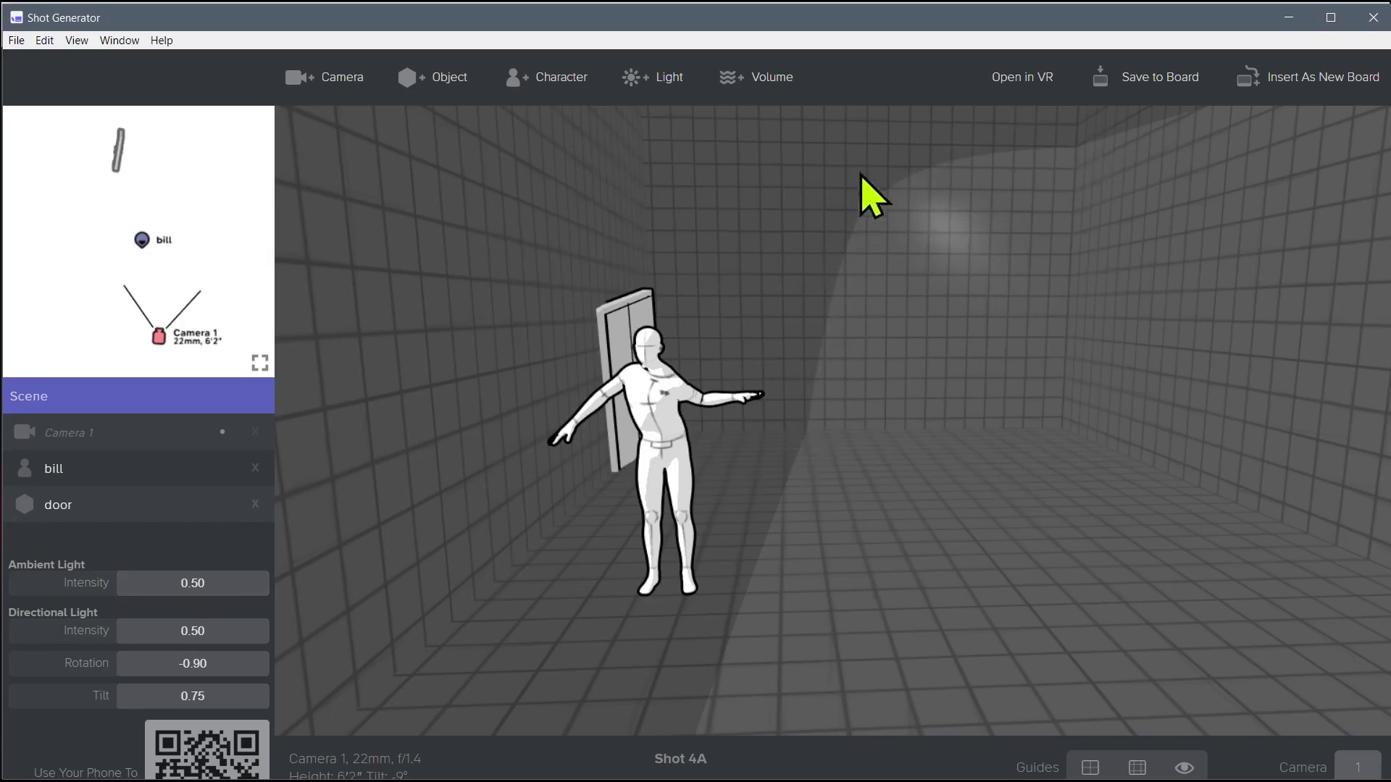
drag(873, 196, 724, 297)
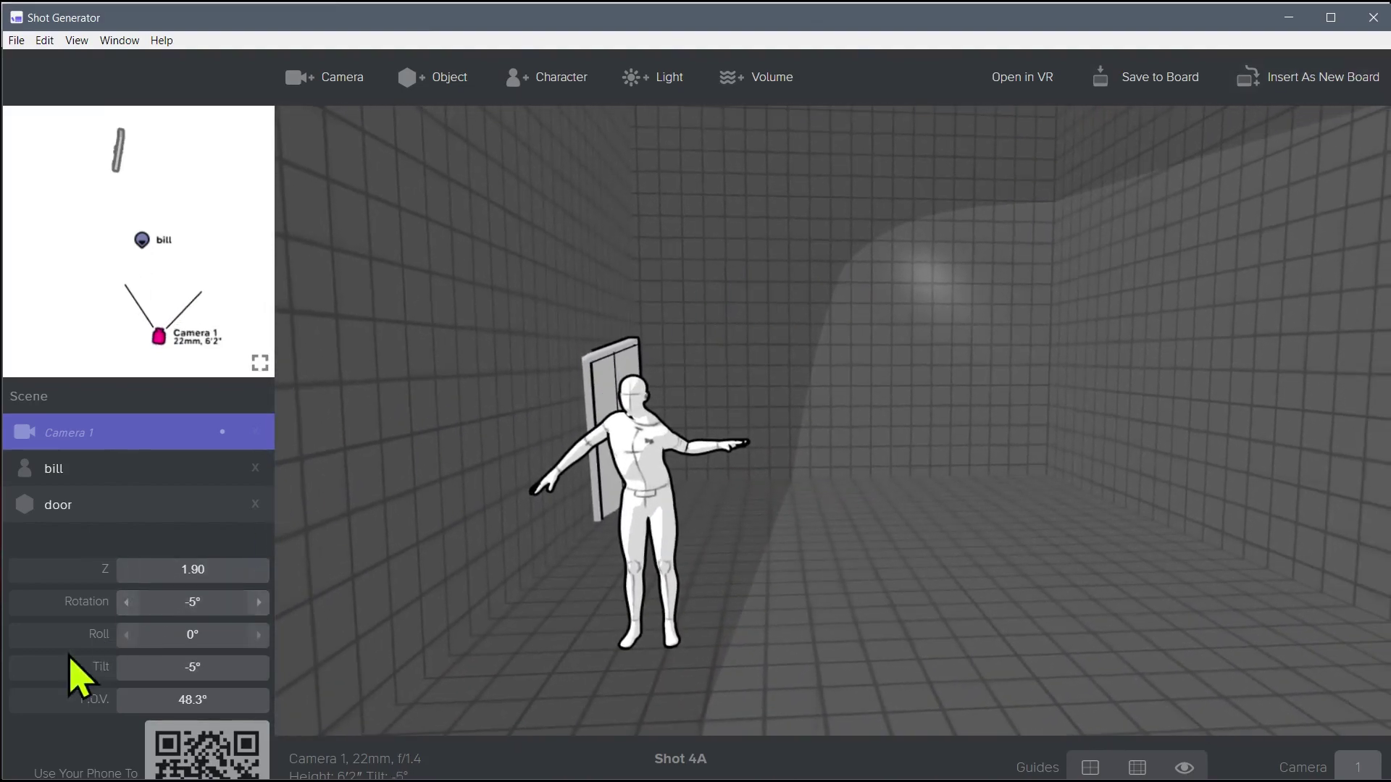
click(33, 391)
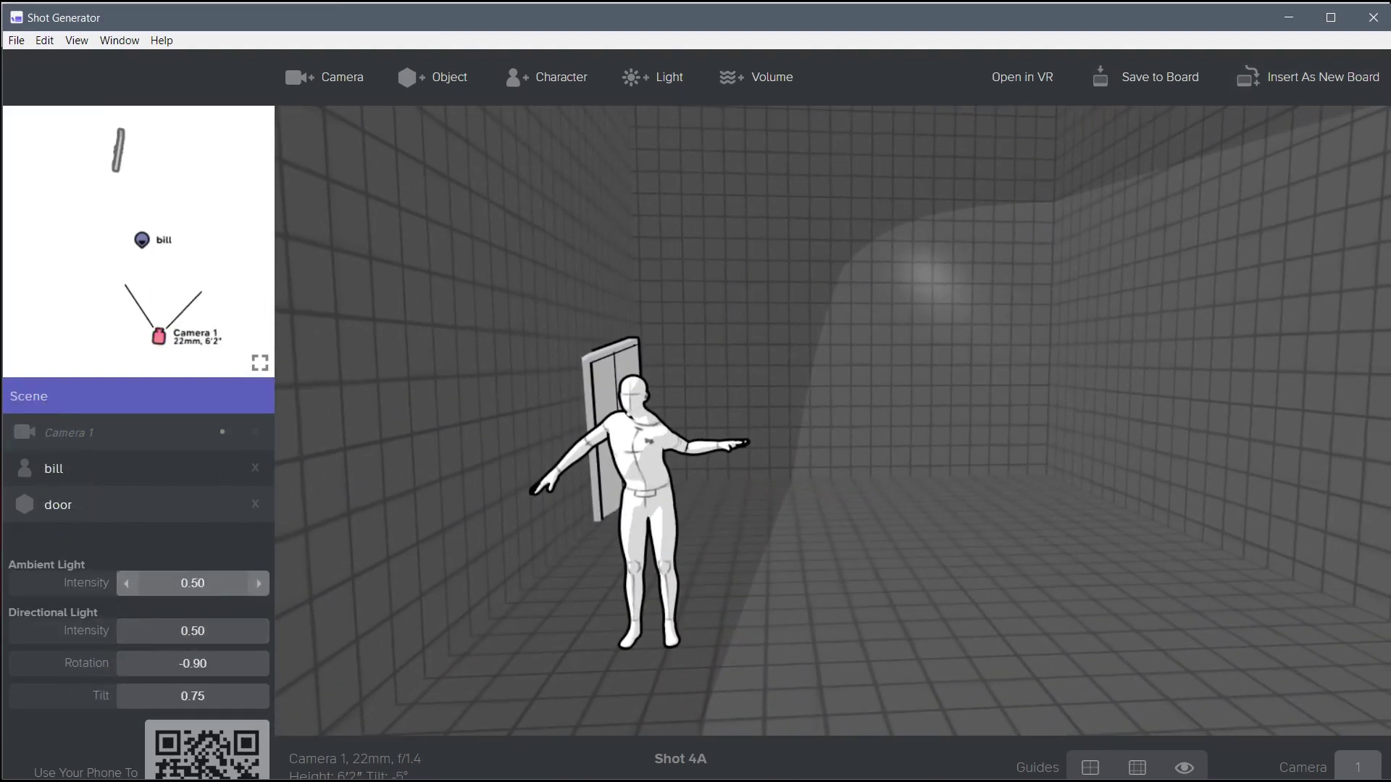
drag(193, 583, 194, 696)
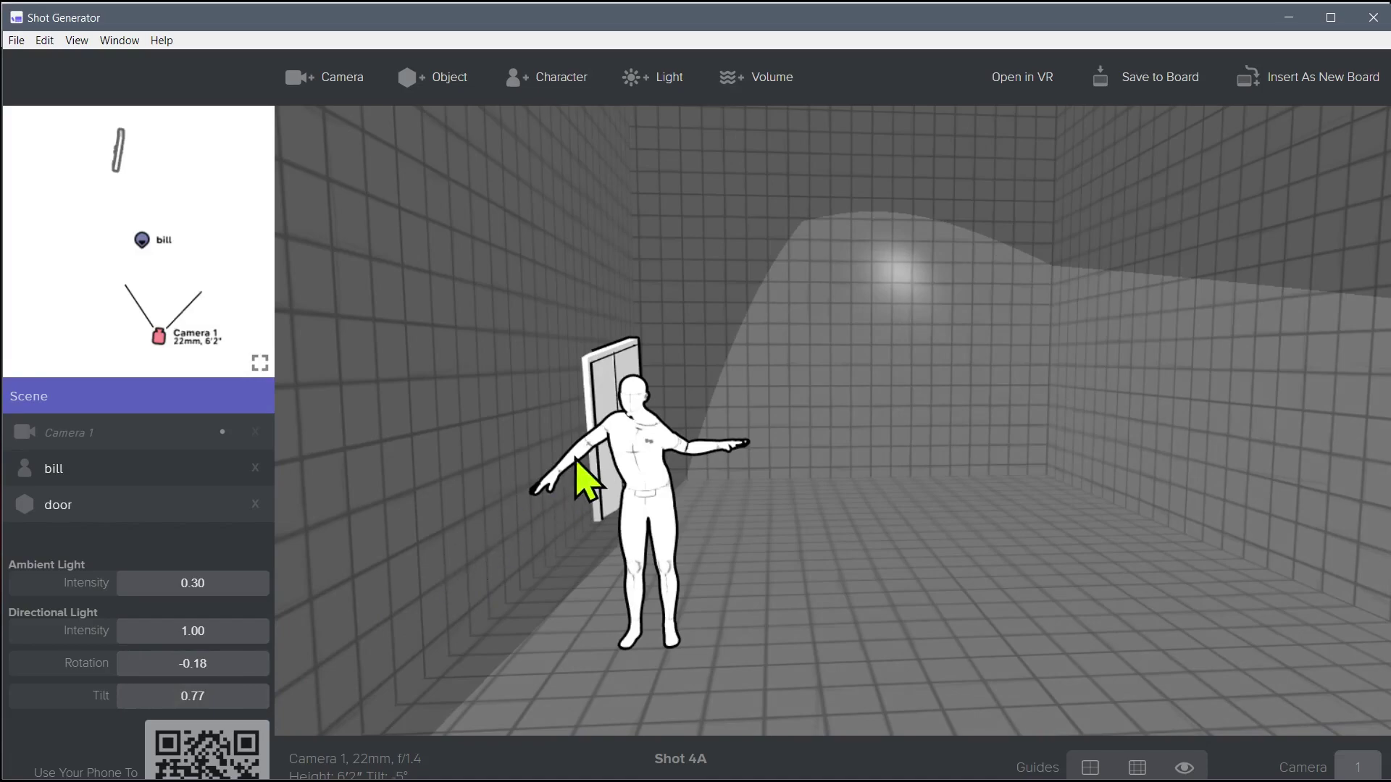
Add a light, place it just behind bill in the overhead view, and raise it to Z 4.90
click(661, 85)
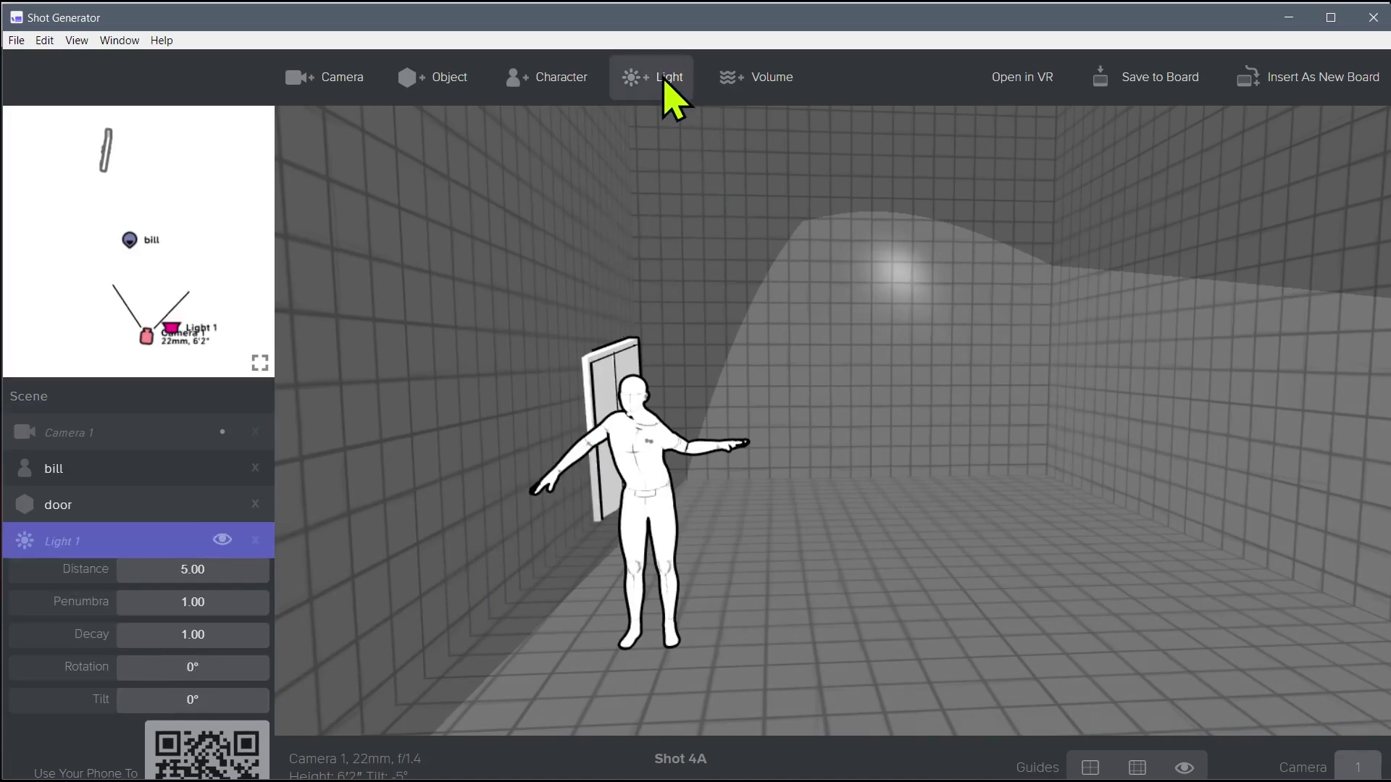
click(172, 333)
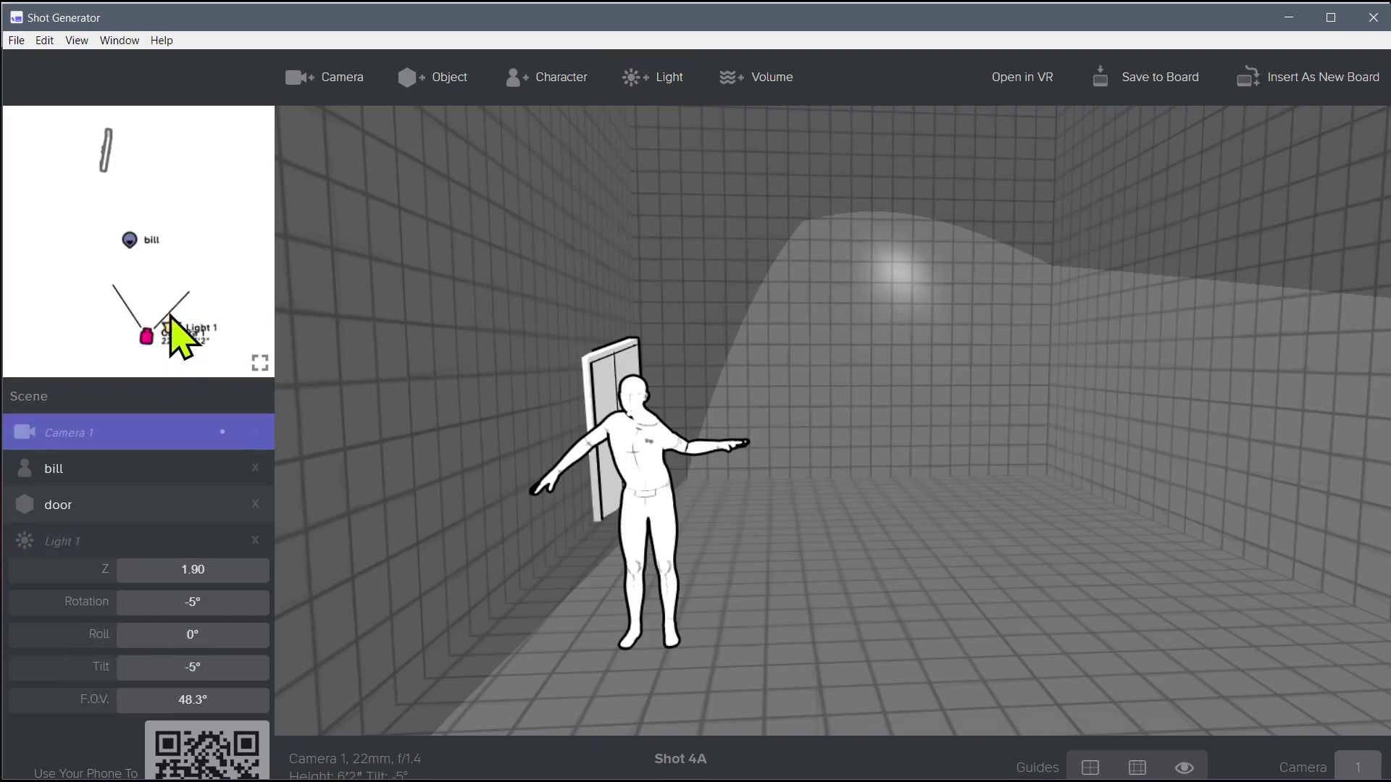
mouse_move(171, 330)
mouse_down()
mouse_move(192, 267)
mouse_move(140, 237)
mouse_move(146, 209)
mouse_move(169, 216)
mouse_move(133, 214)
mouse_up()
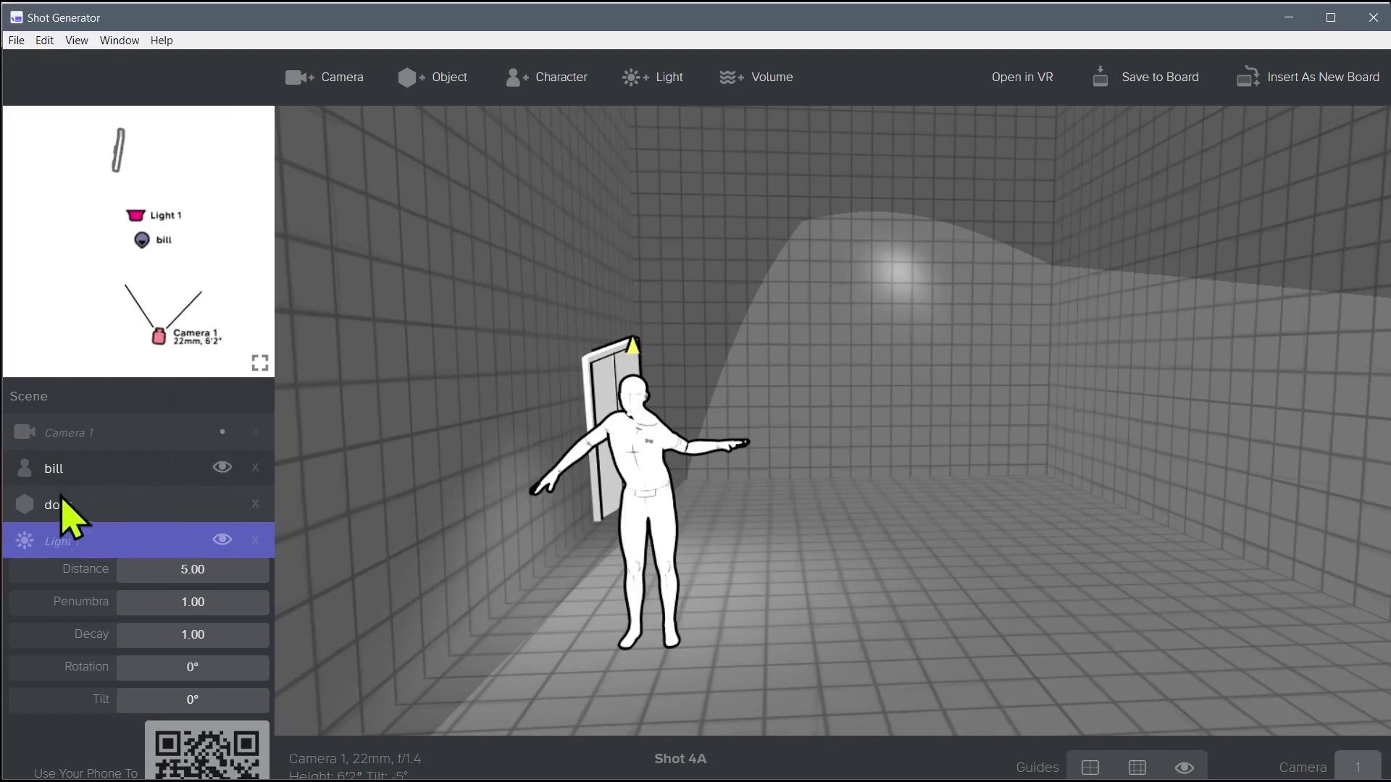
scroll(145, 648, up, 2)
scroll(146, 648, up, 3)
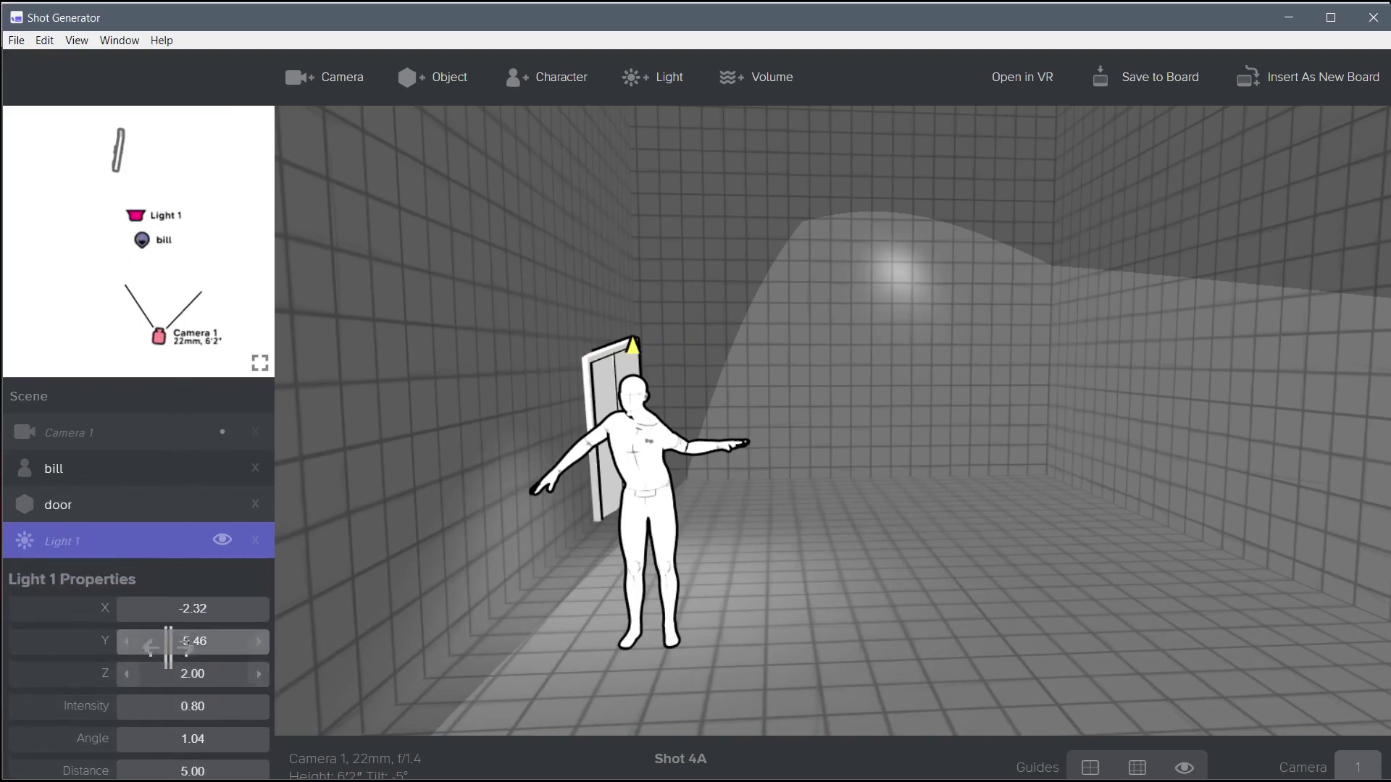
drag(148, 674, 195, 673)
Aim the camera at rotation -4° and tilt 1°, and check the layout in the enlarged overhead view
drag(576, 377, 564, 279)
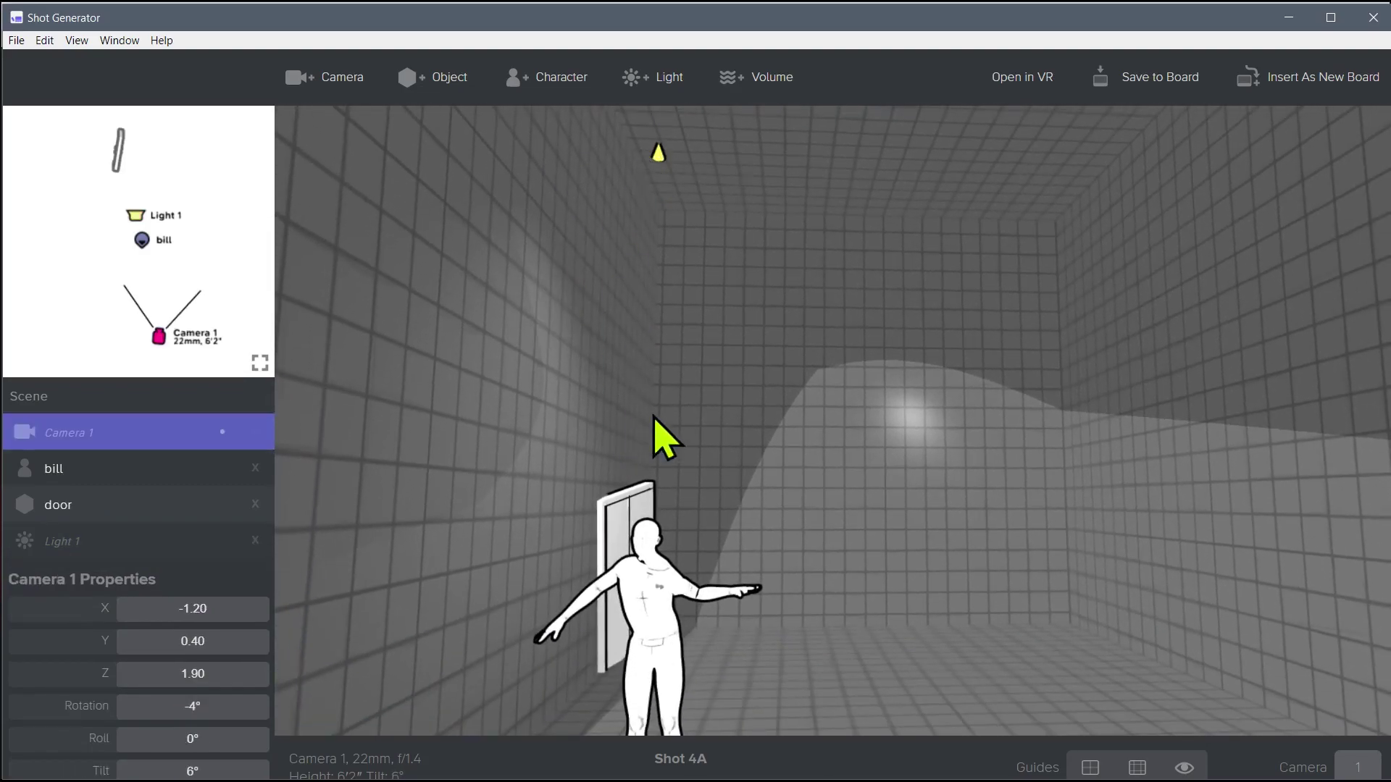
drag(655, 417, 702, 528)
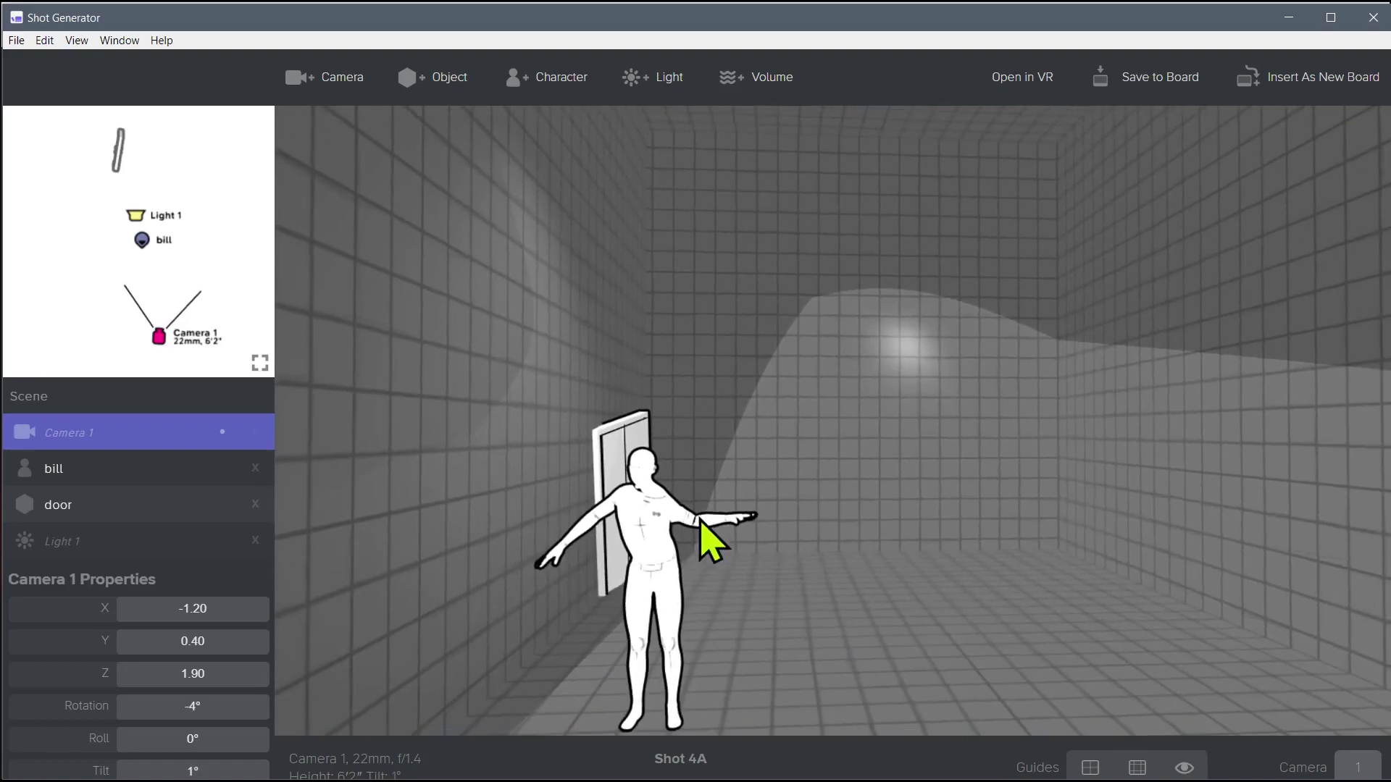
click(262, 364)
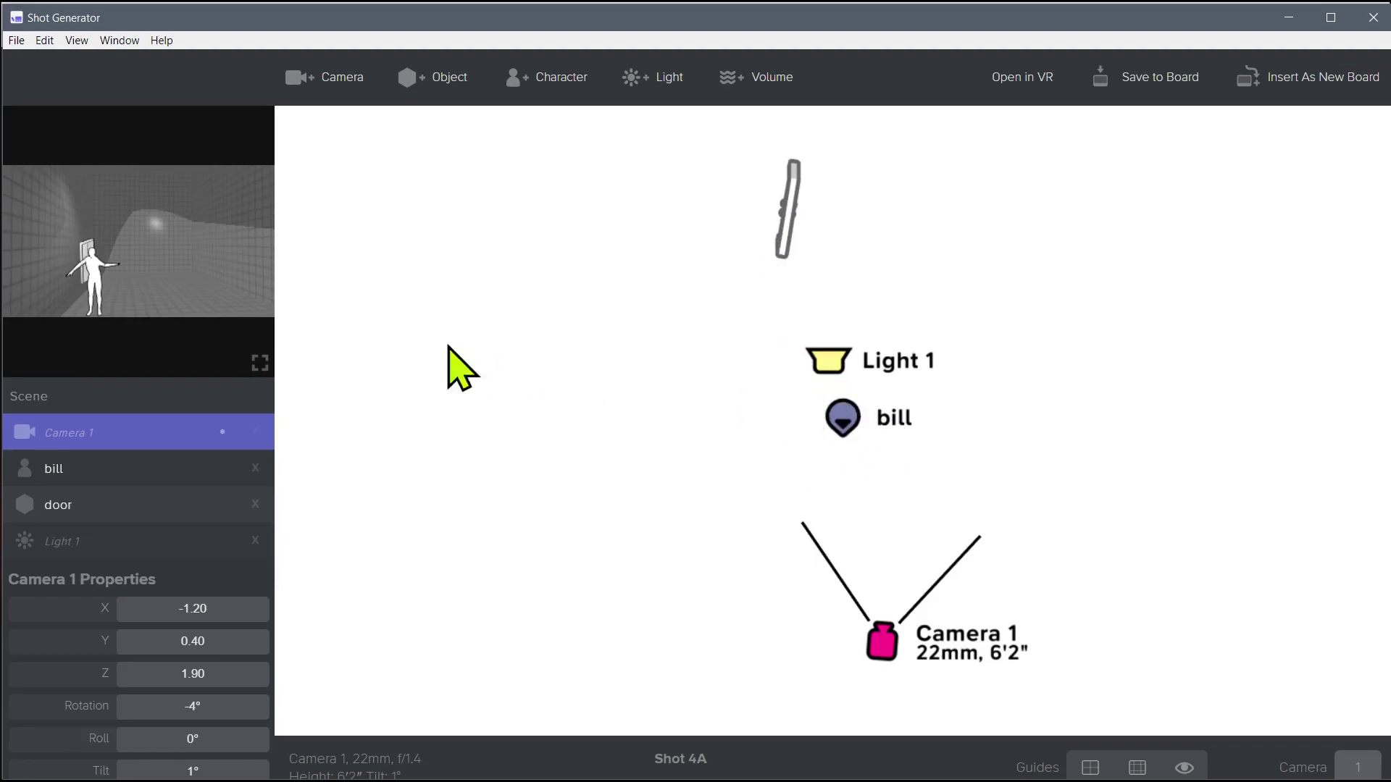
click(261, 363)
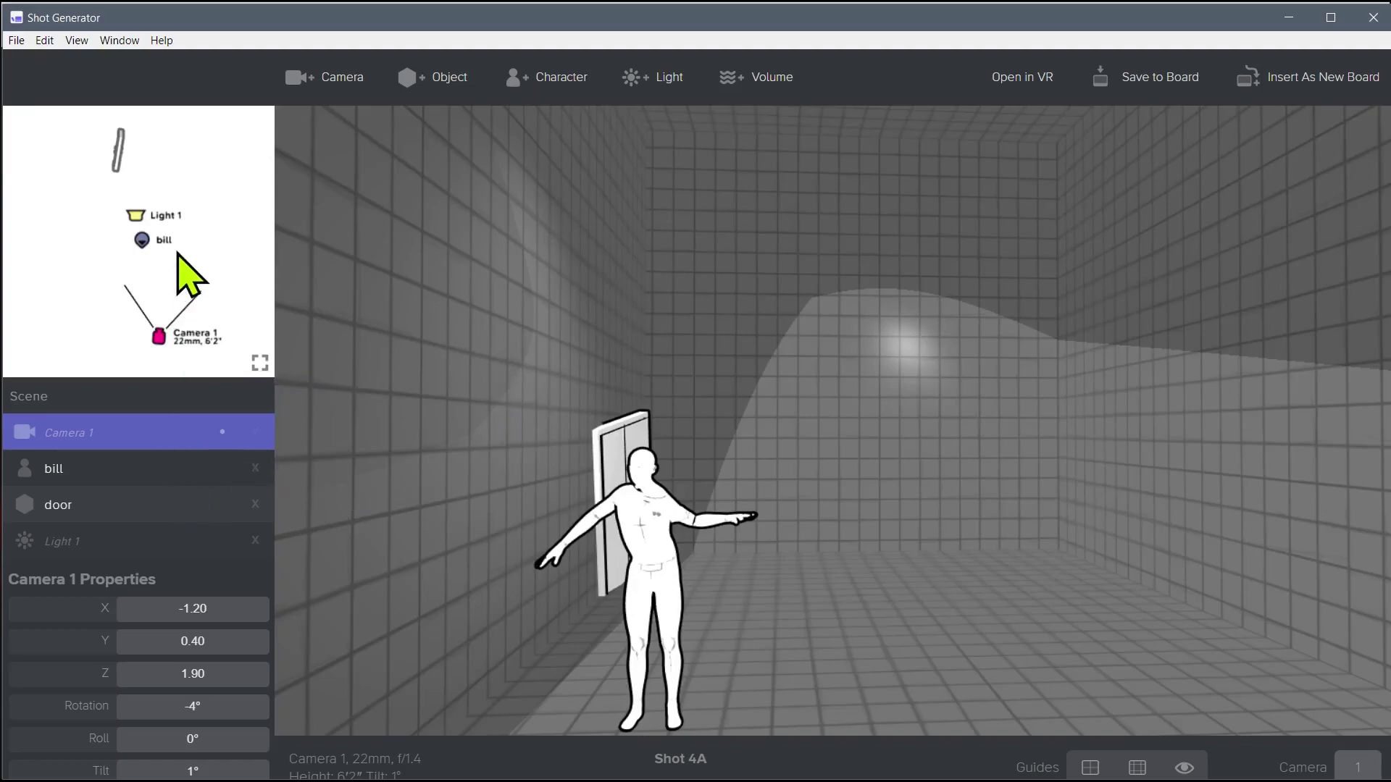
Move Light 1 to X -2.11, Y -5.56, turn it toward the wall by the door, and shift bill clear of the door
click(136, 214)
drag(136, 210, 139, 208)
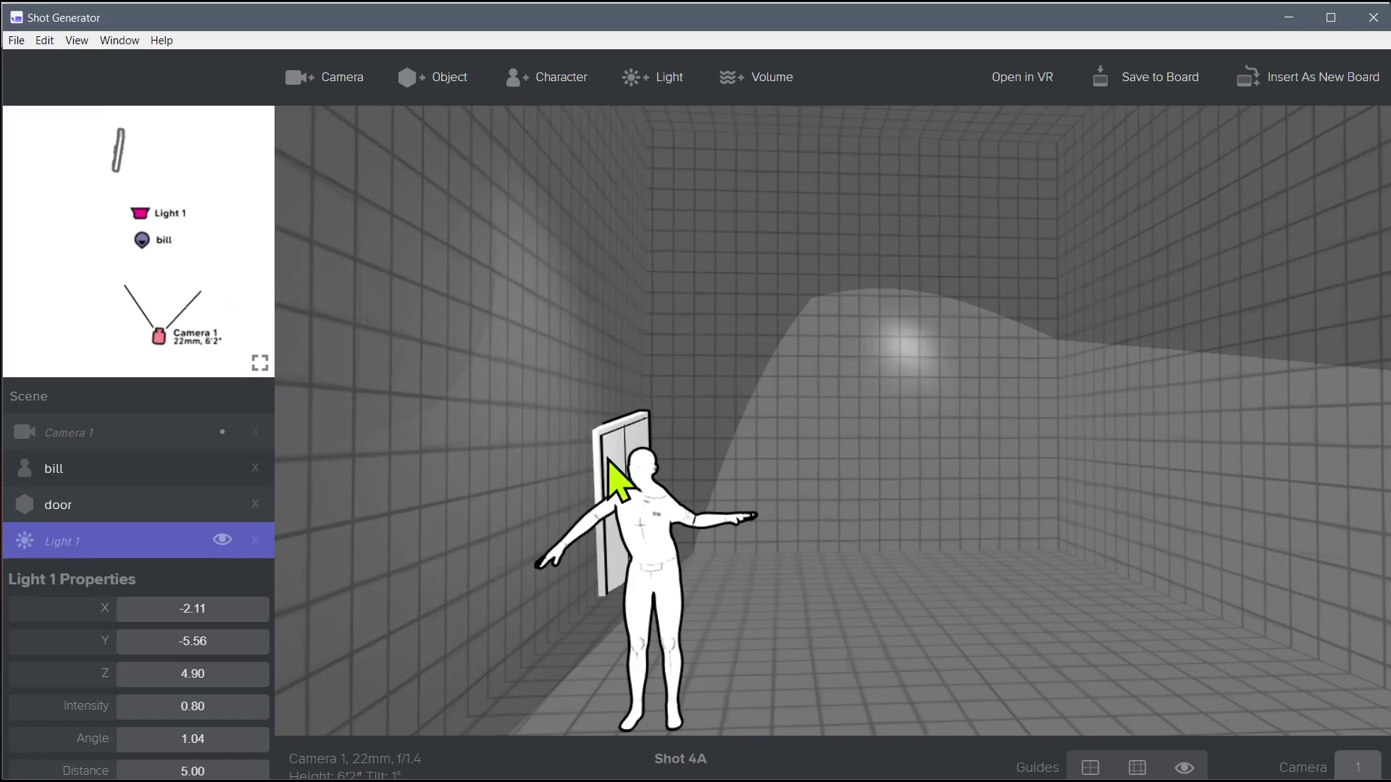
click(662, 534)
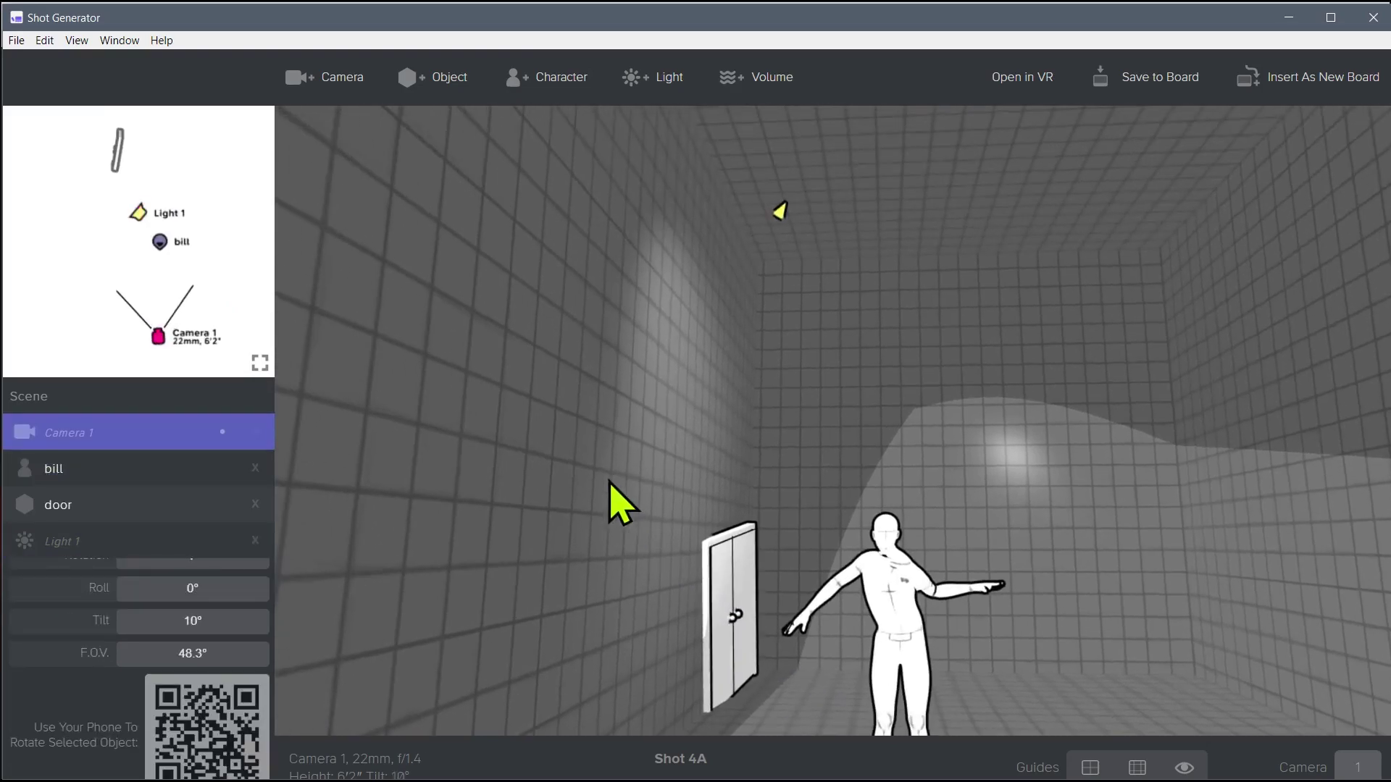
Set the scene environment to X 3.40, Y -2.40, Z -3.10, scale 2.00 and rotation -1°
click(48, 398)
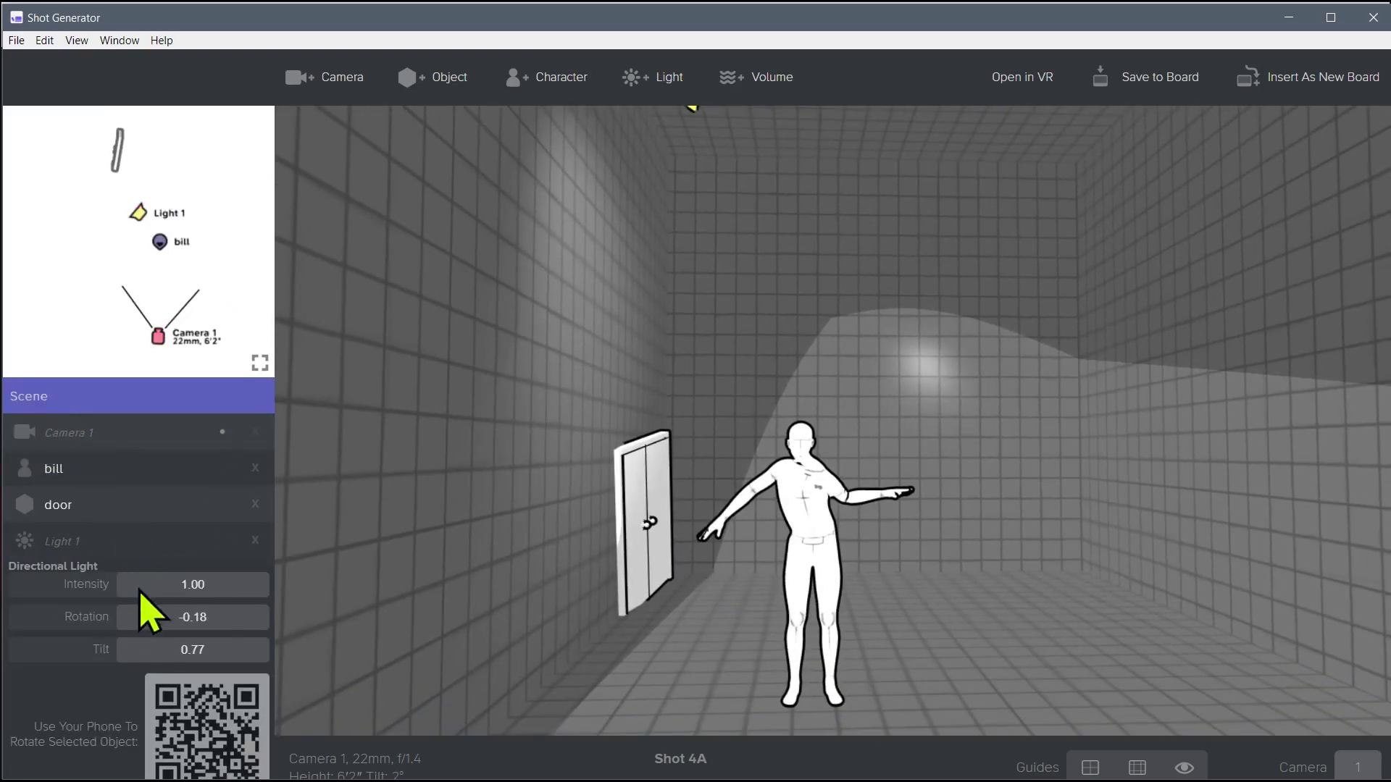
scroll(137, 621, down, 1)
scroll(115, 623, up, 3)
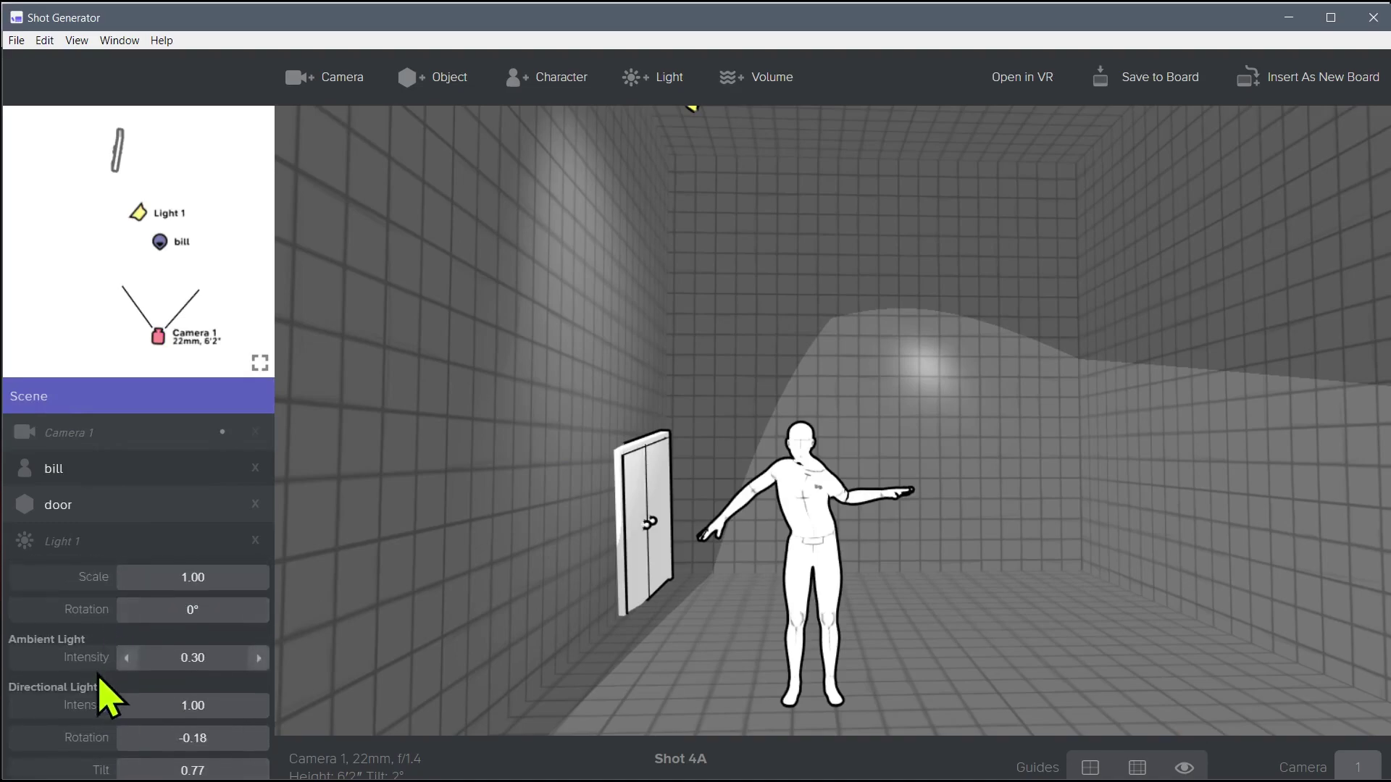
scroll(114, 663, up, 2)
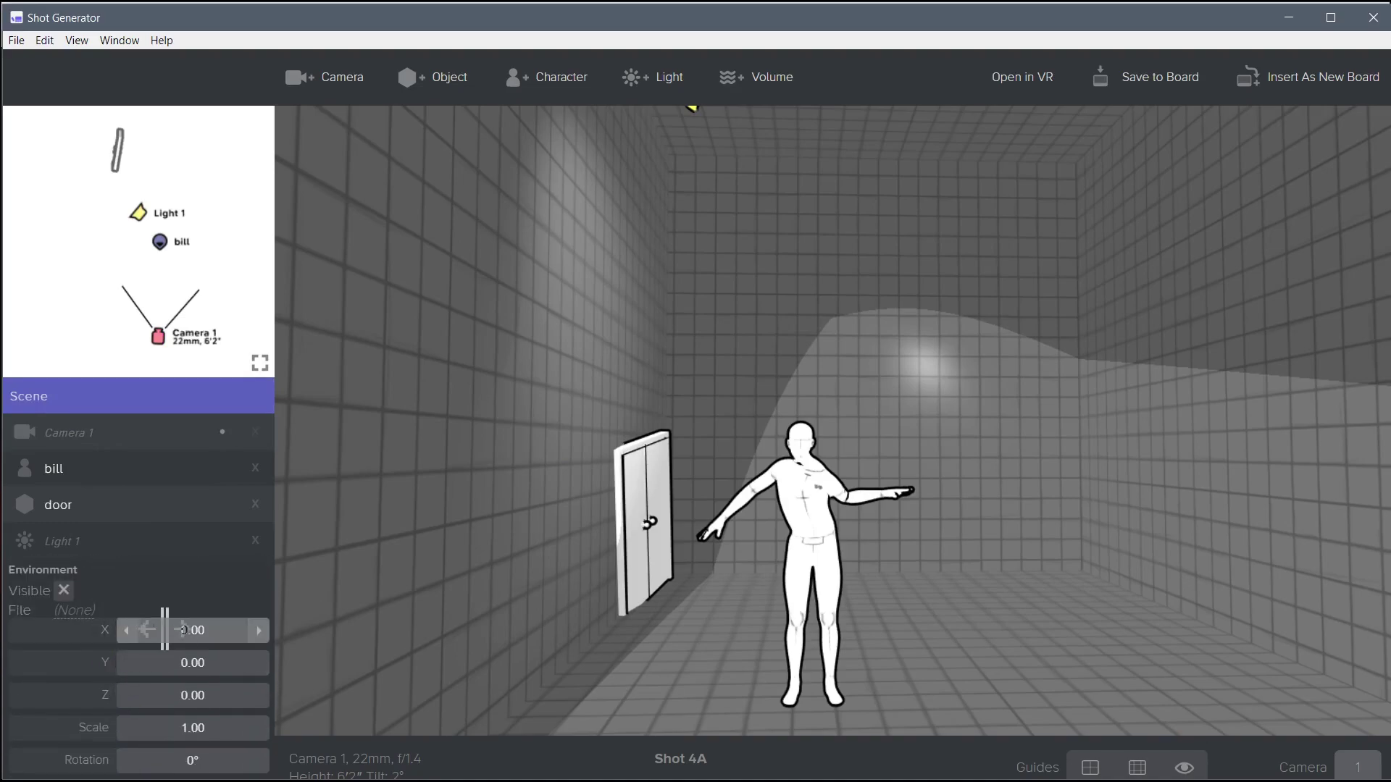
scroll(109, 631, up, 2)
scroll(80, 615, down, 2)
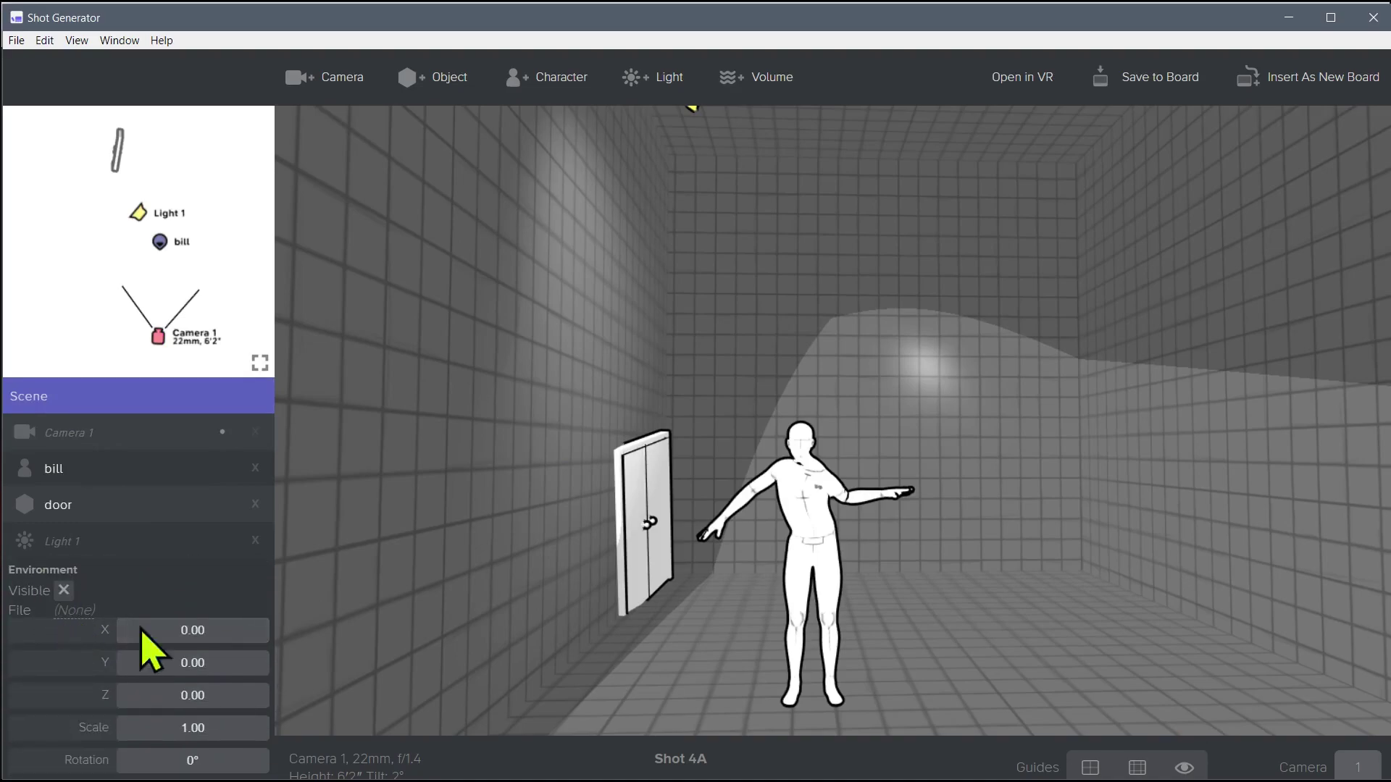
drag(174, 630, 217, 727)
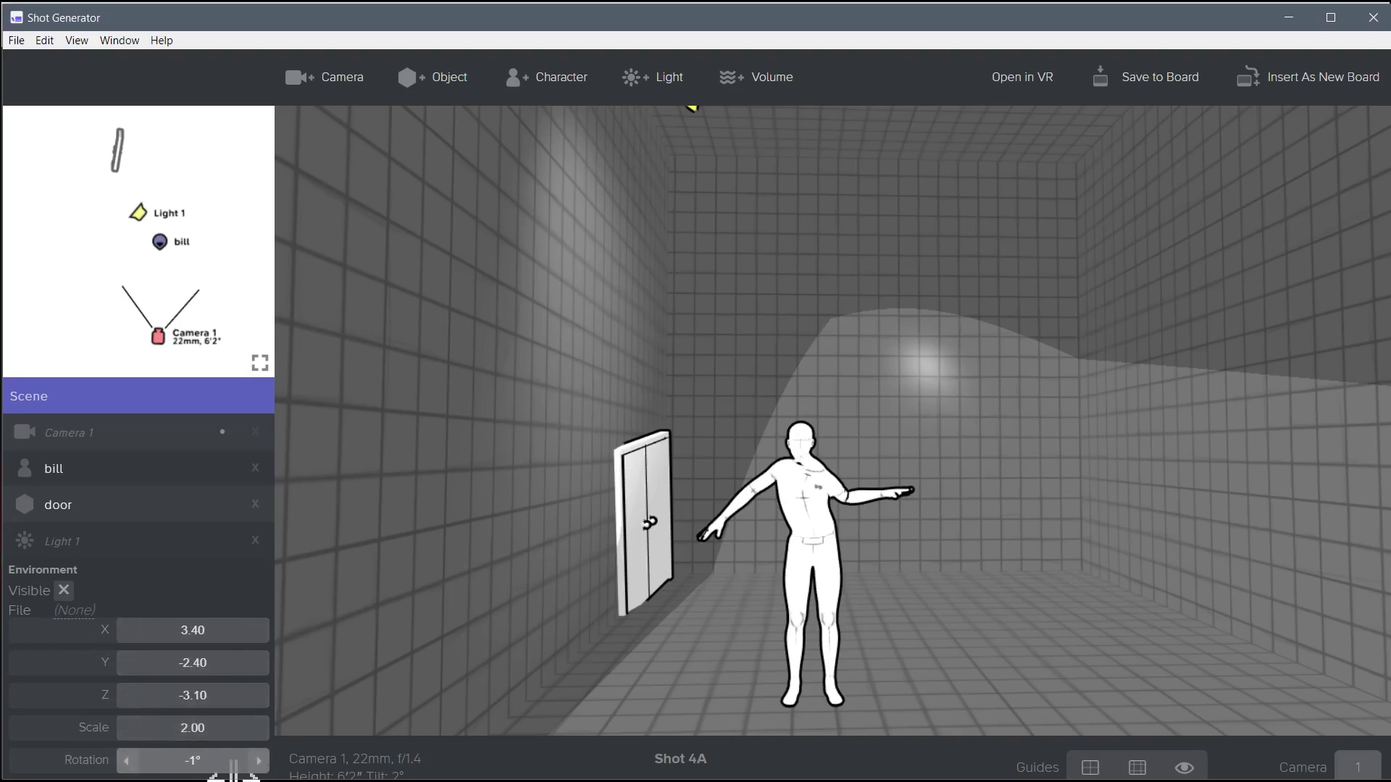
Re-aim the camera at a tilt of -5° with both bill and the door in frame
drag(882, 323, 782, 442)
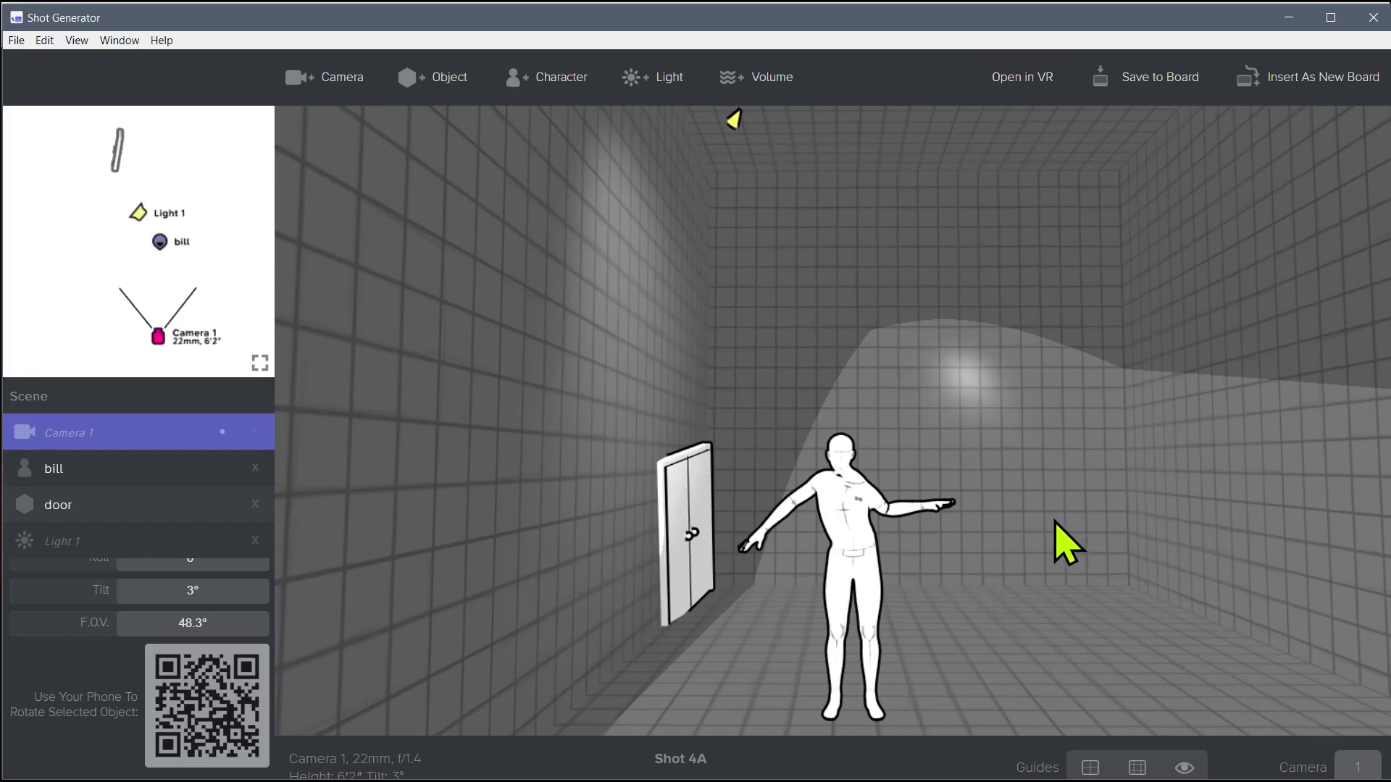
drag(1052, 508, 1015, 550)
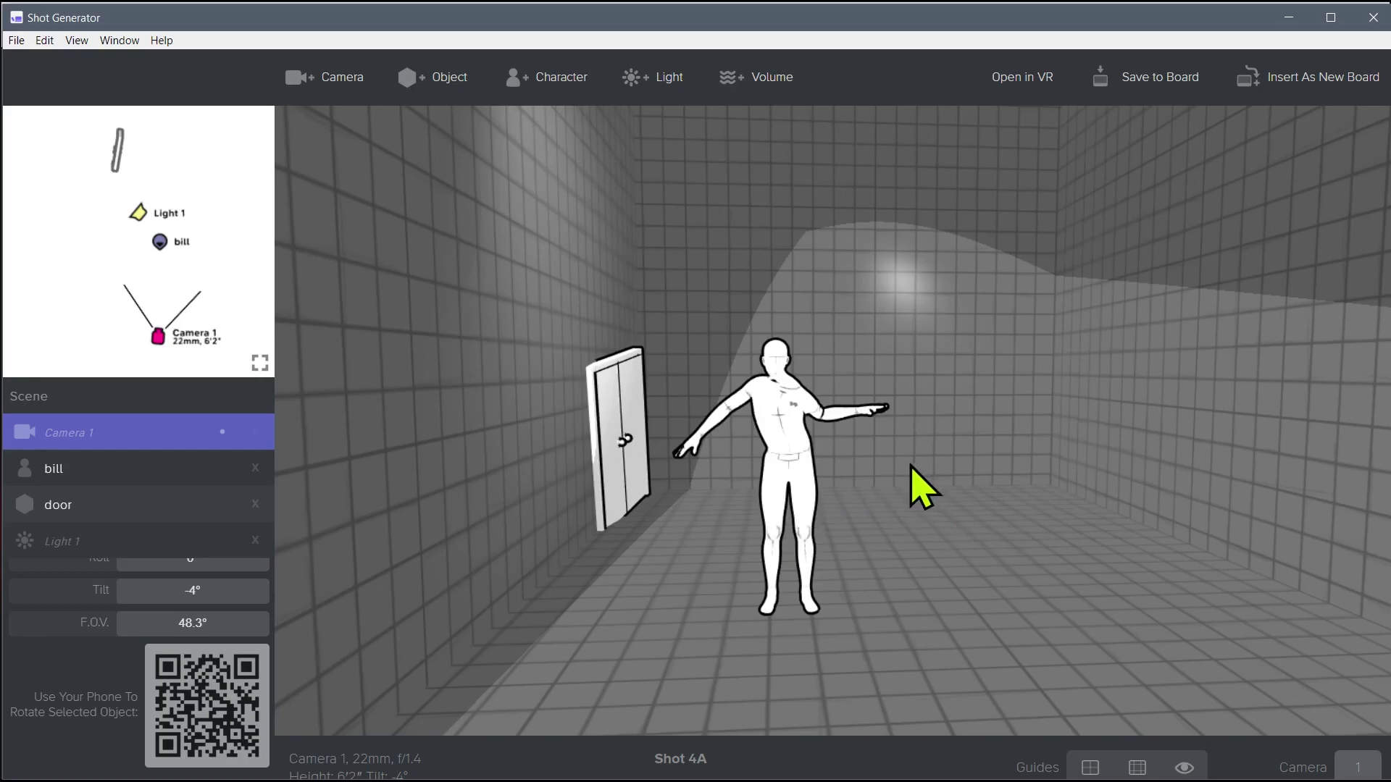
drag(1056, 497, 1024, 270)
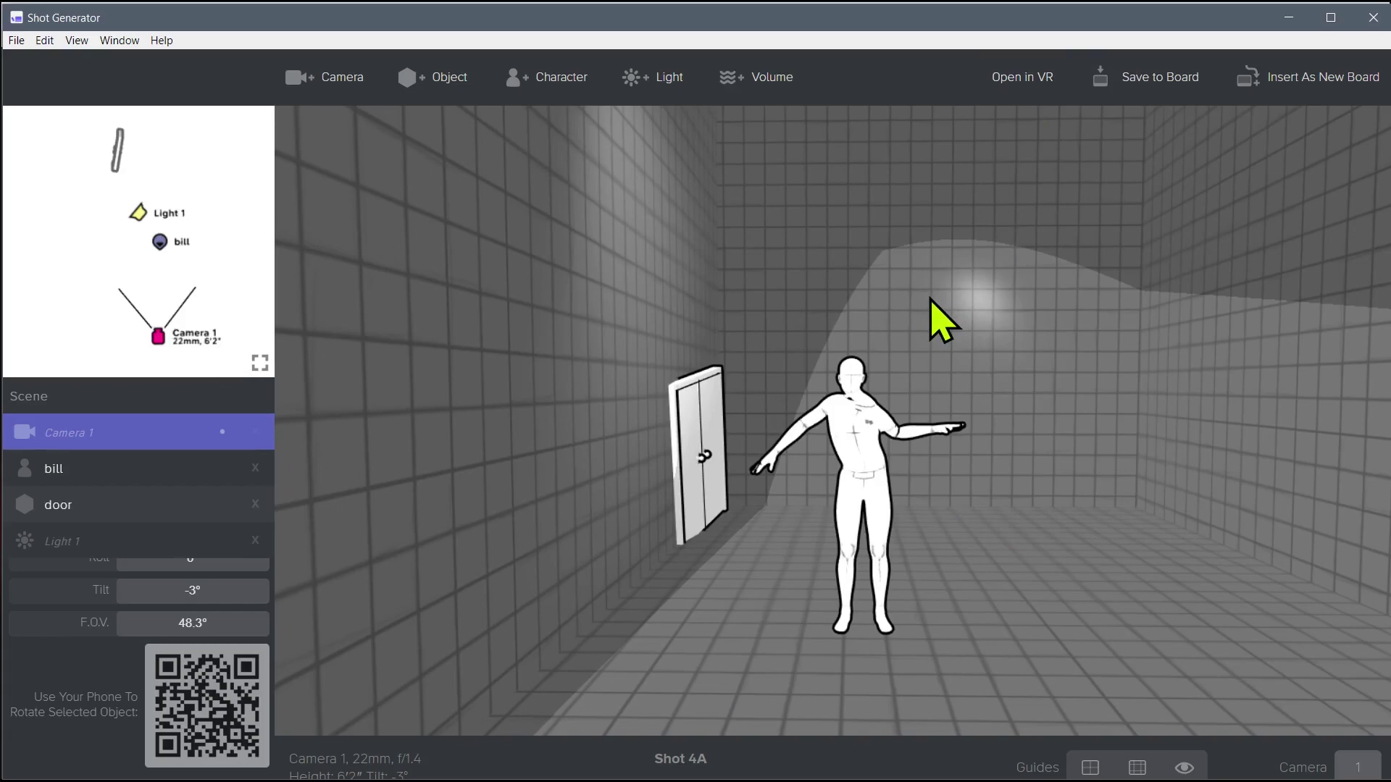
drag(646, 543, 792, 584)
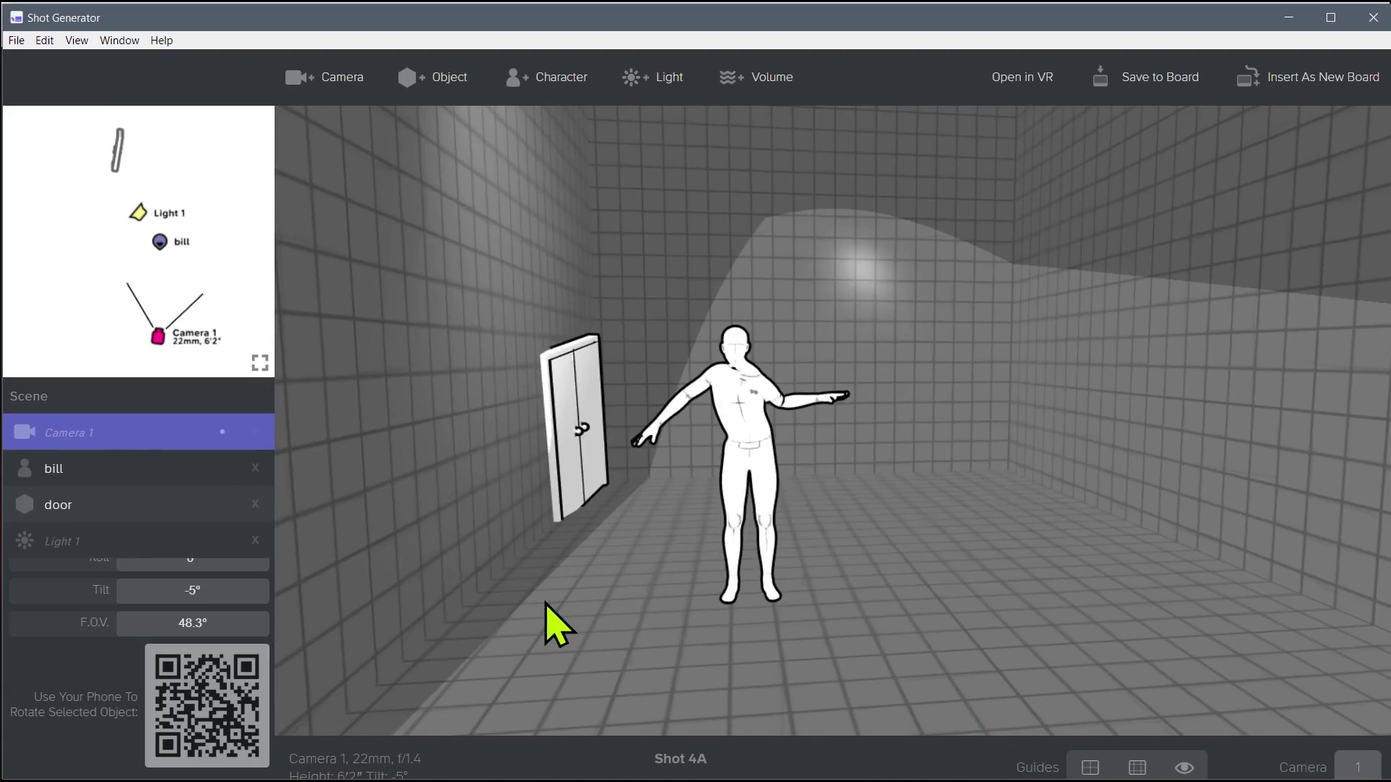
Add a volume, widen the camera lens to 14mm, and move the camera back behind the volume
click(777, 77)
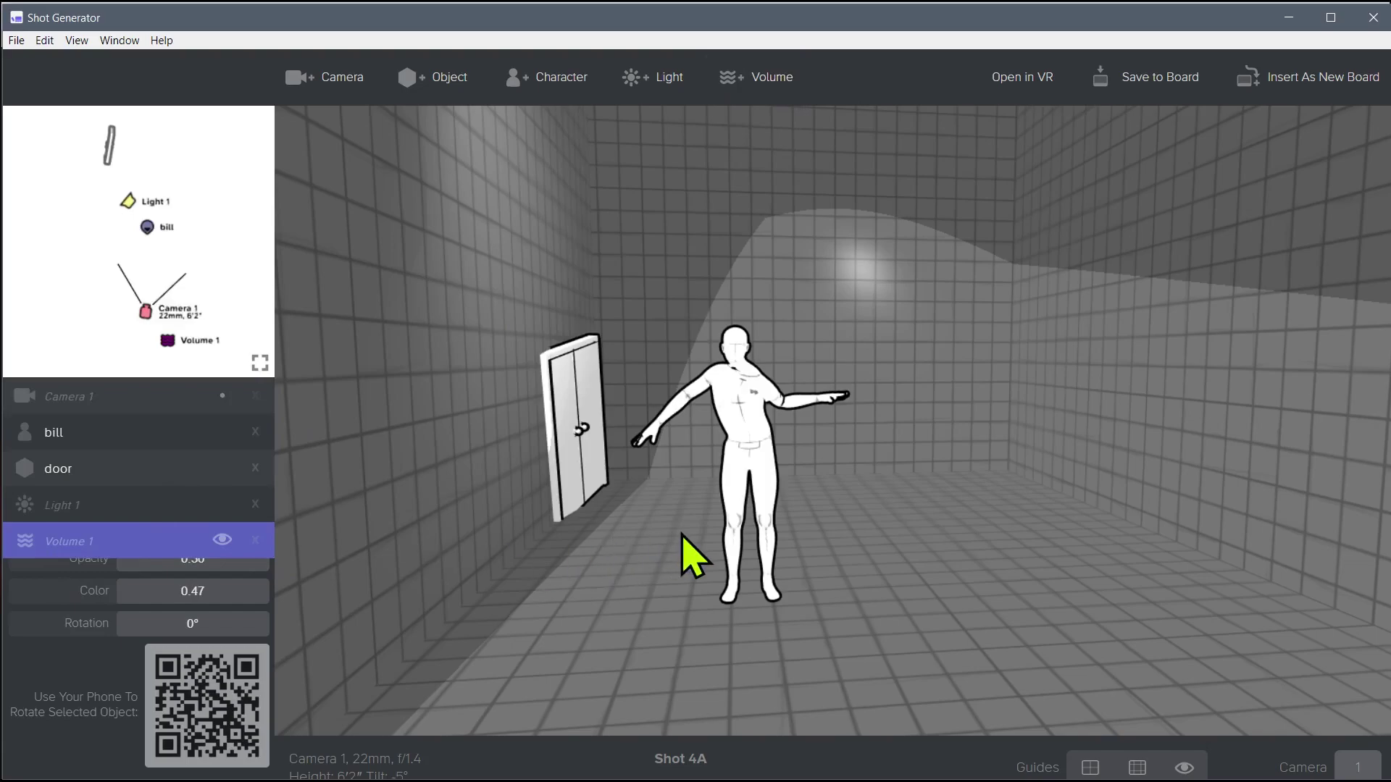
scroll(685, 540, down, 5)
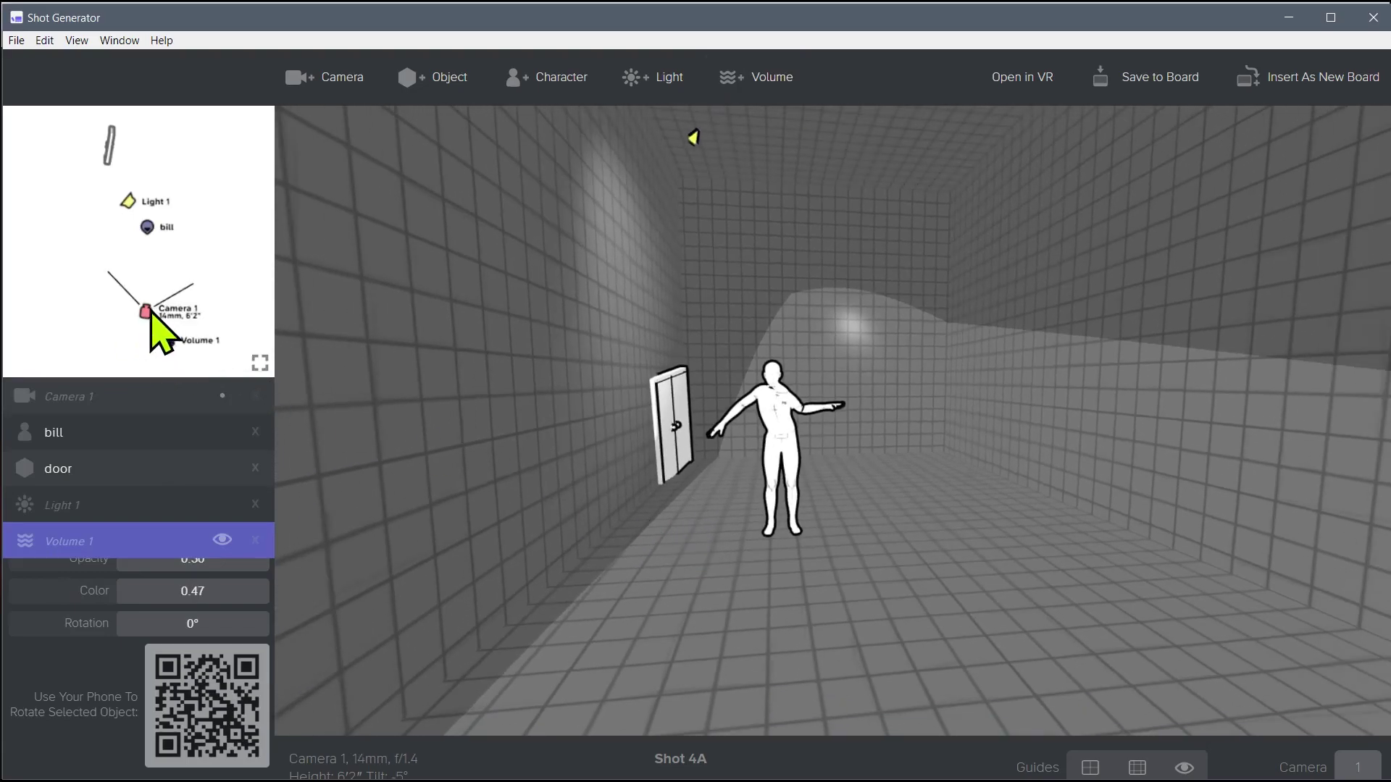
drag(150, 315, 157, 342)
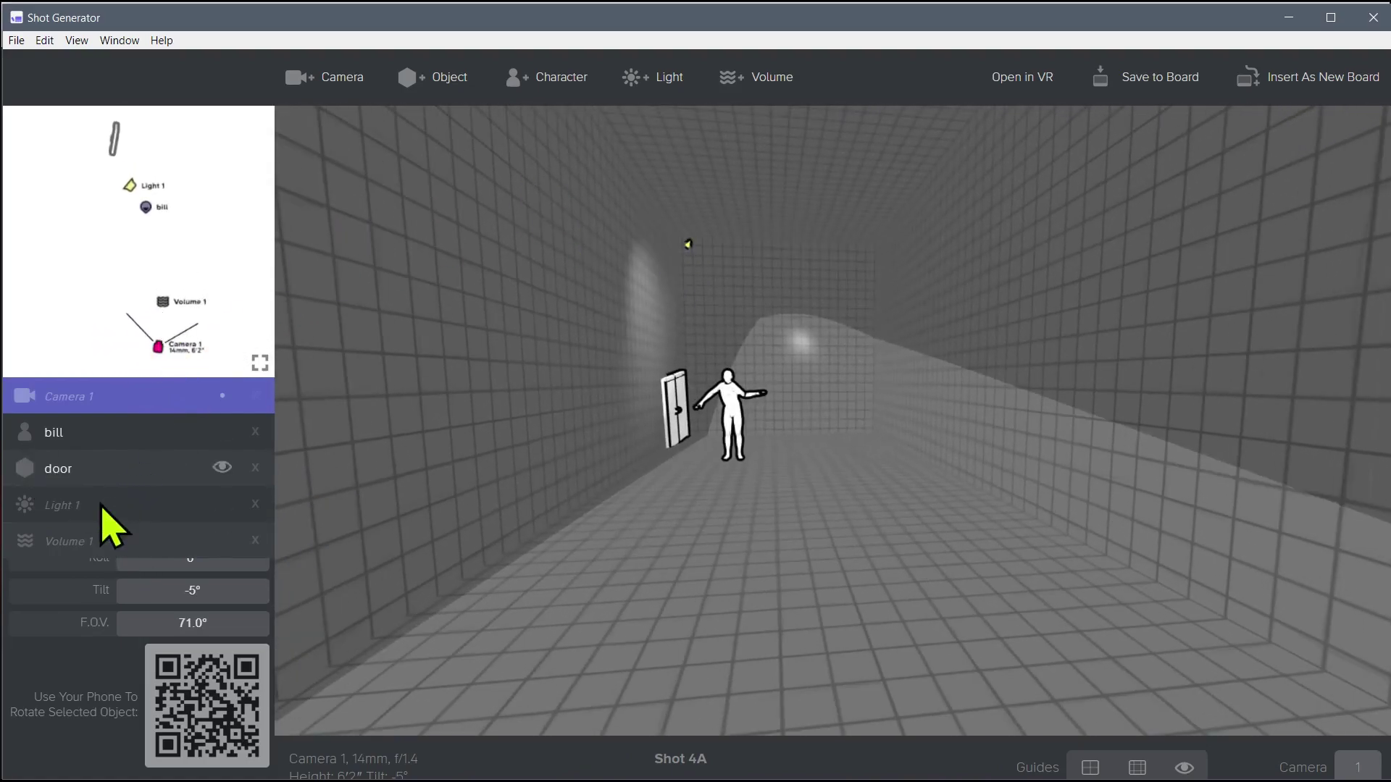
Add a second volume and set its layer images to the built-in explosion
click(760, 80)
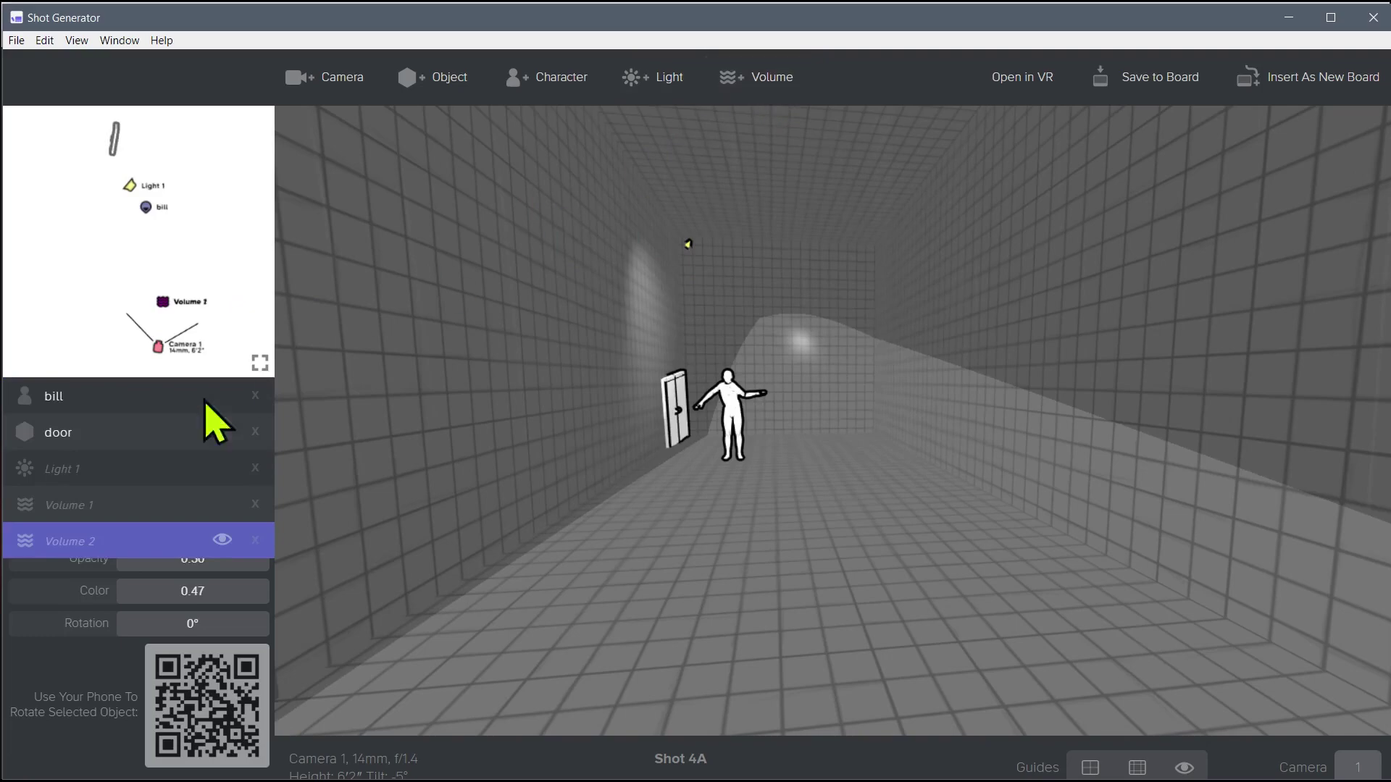
scroll(141, 554, up, 4)
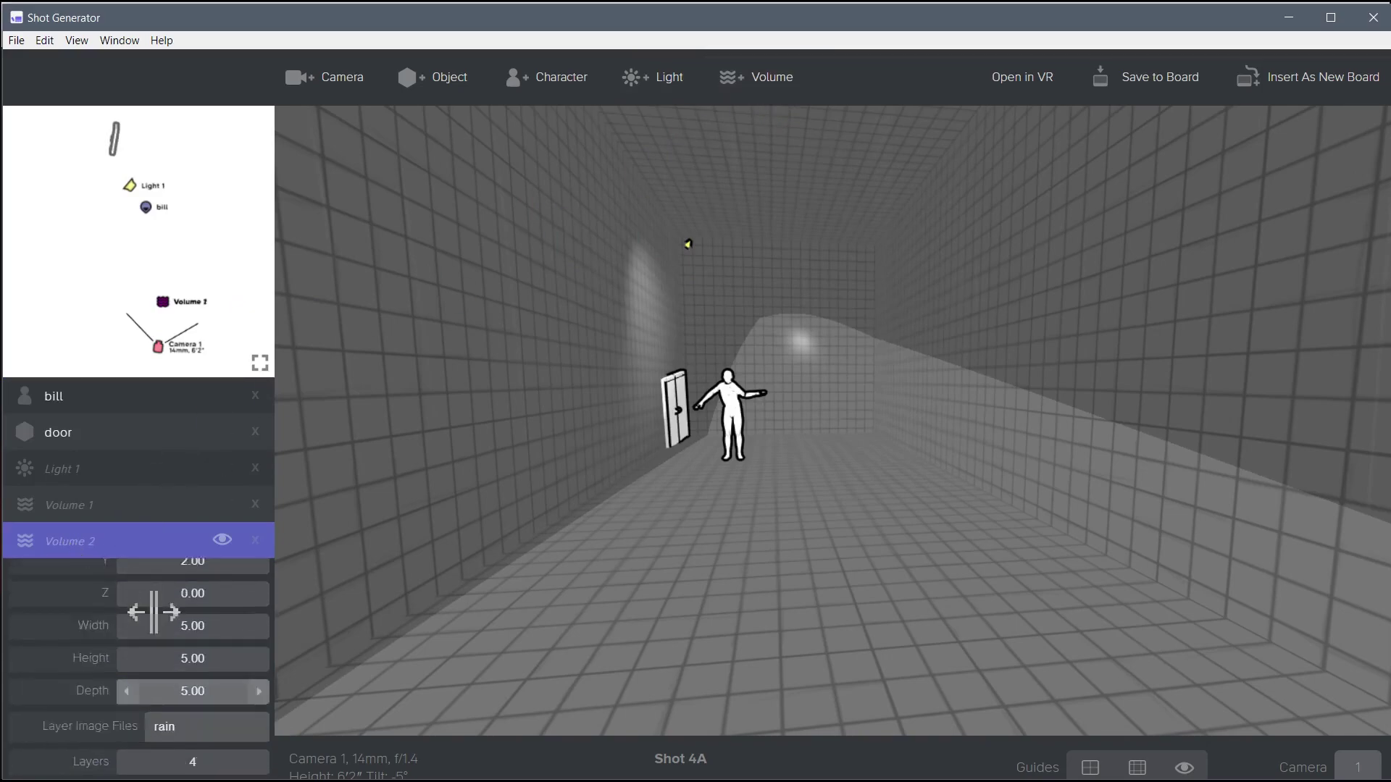
scroll(154, 613, up, 3)
scroll(174, 645, down, 5)
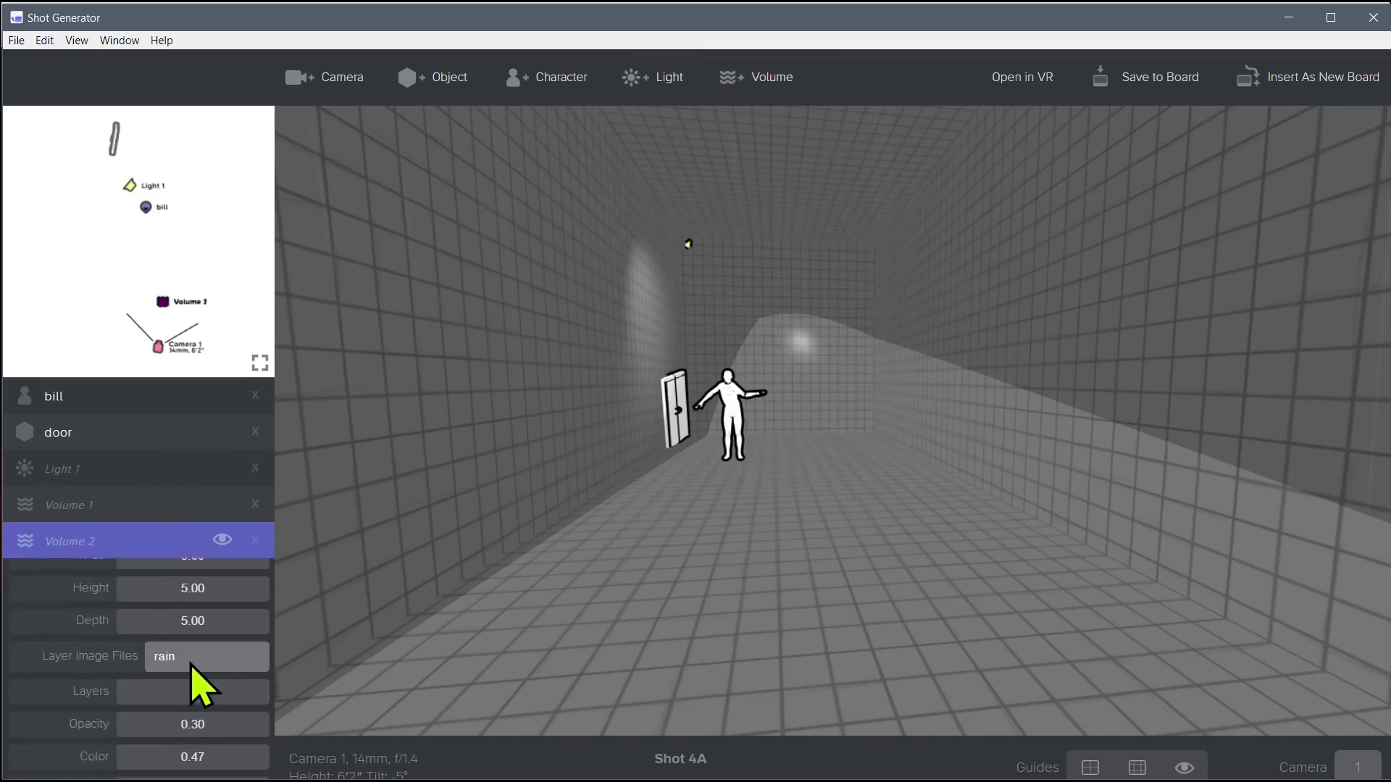
click(191, 663)
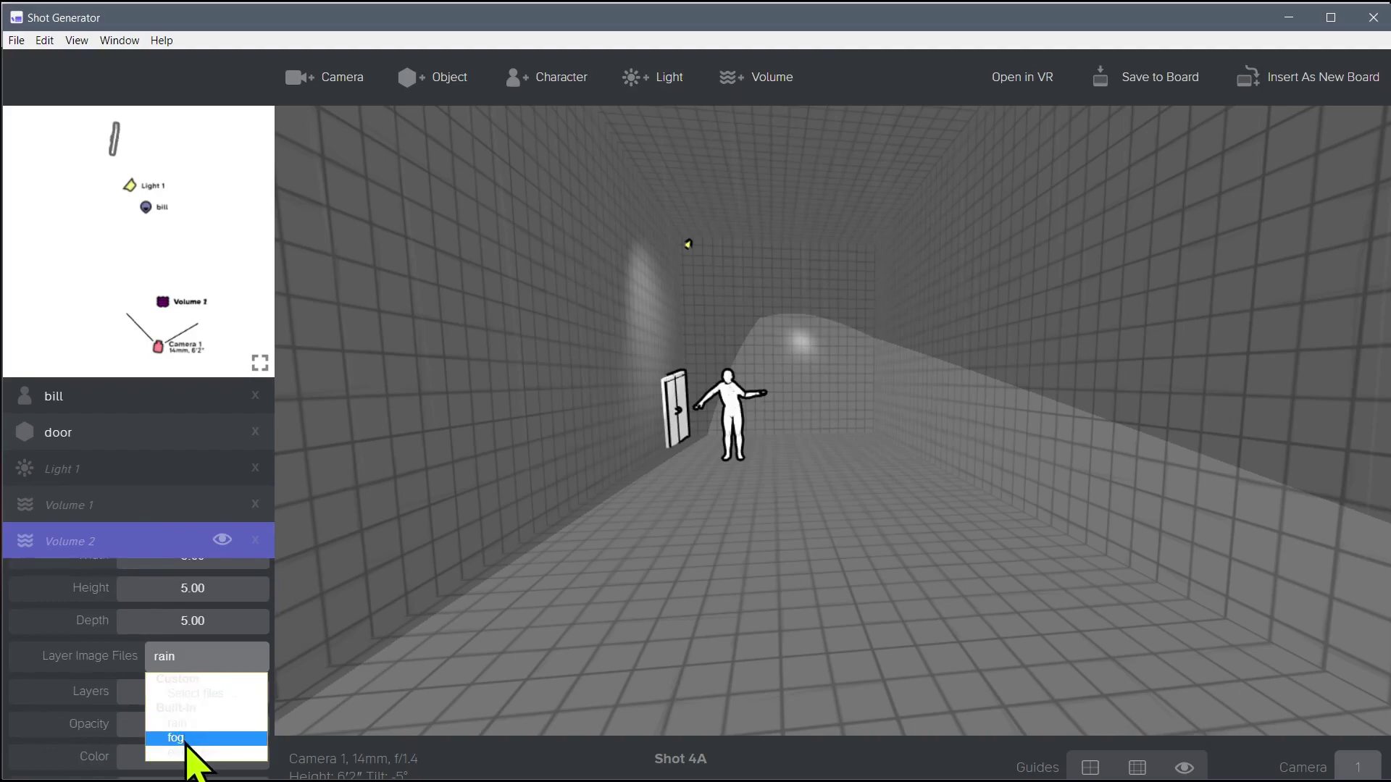
click(186, 740)
click(163, 659)
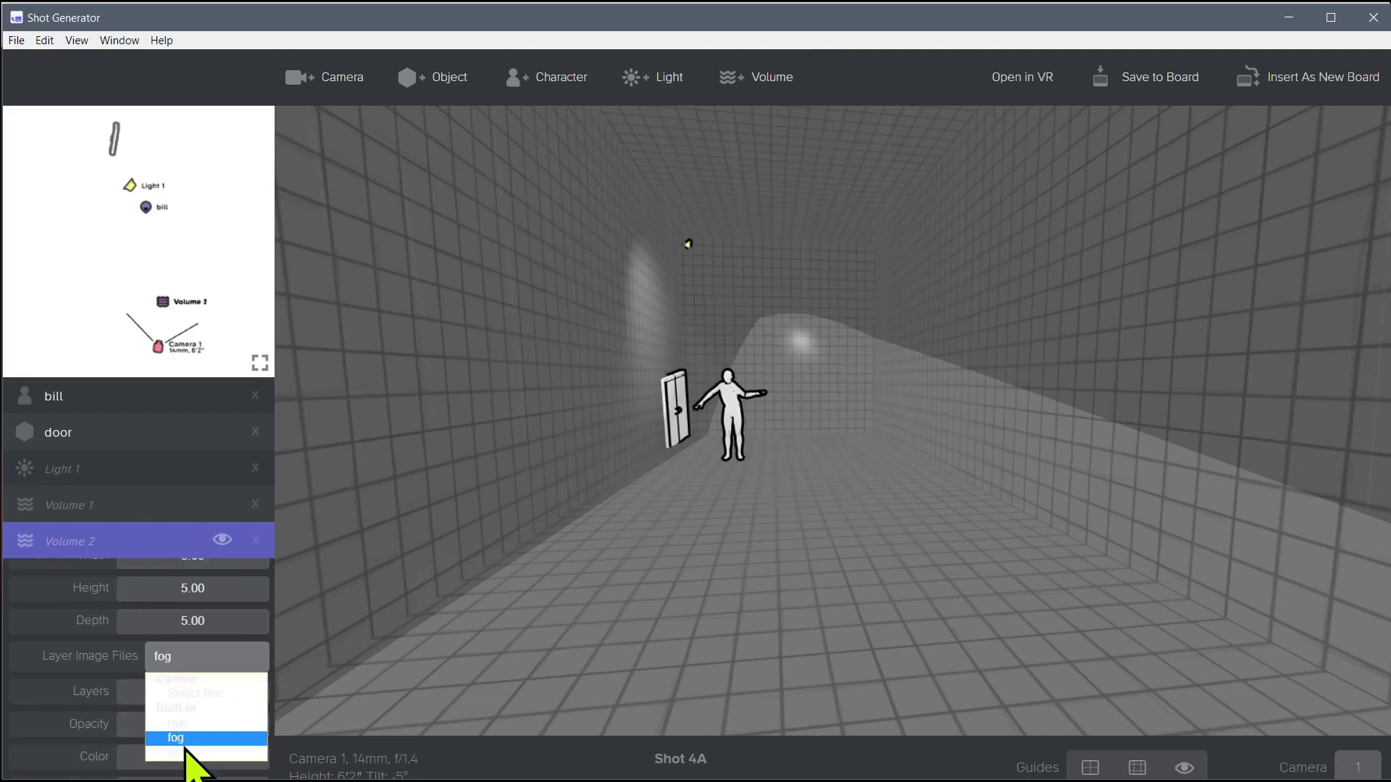
click(186, 753)
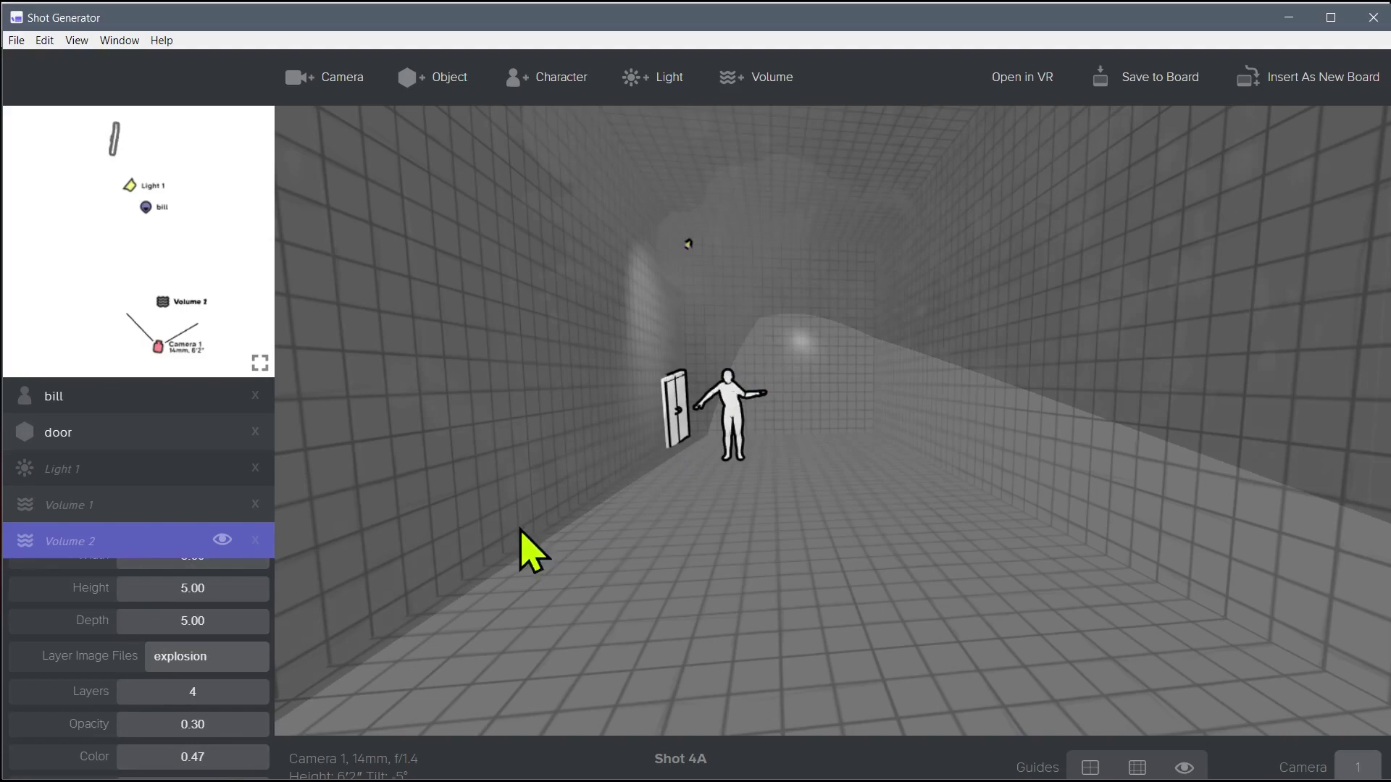
Hide the scene's room and re-aim the camera to a rotation of -3° and a tilt of -1°
scroll(77, 429, up, 1)
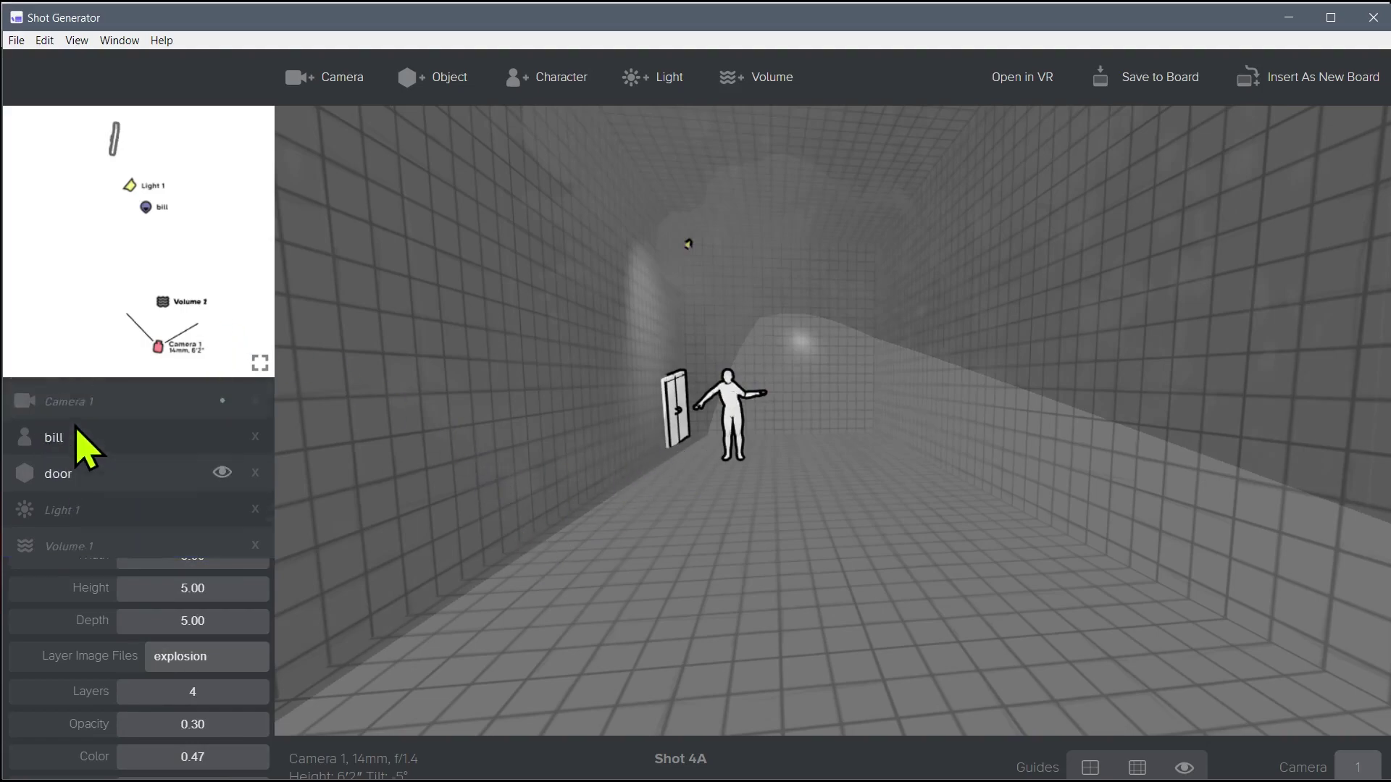
scroll(77, 433, up, 1)
click(34, 399)
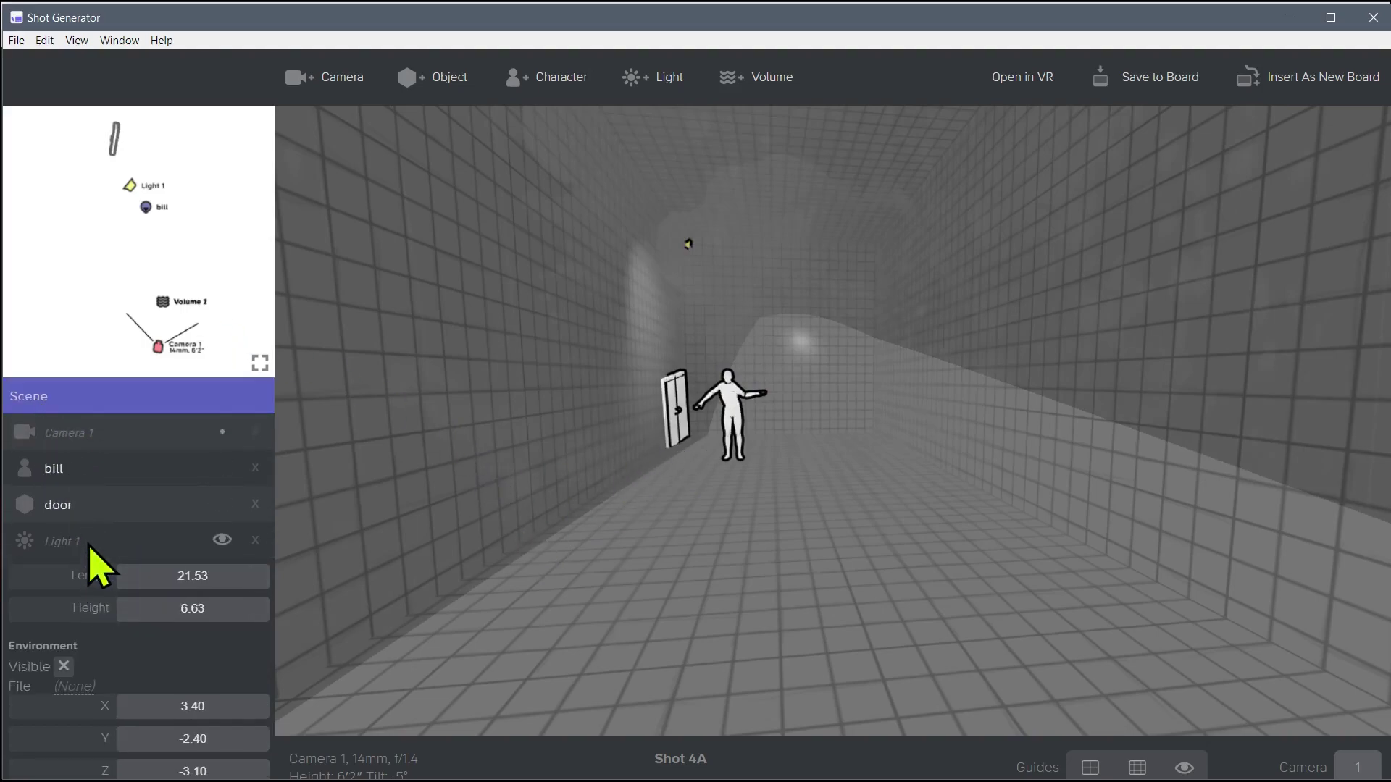
scroll(110, 594, down, 3)
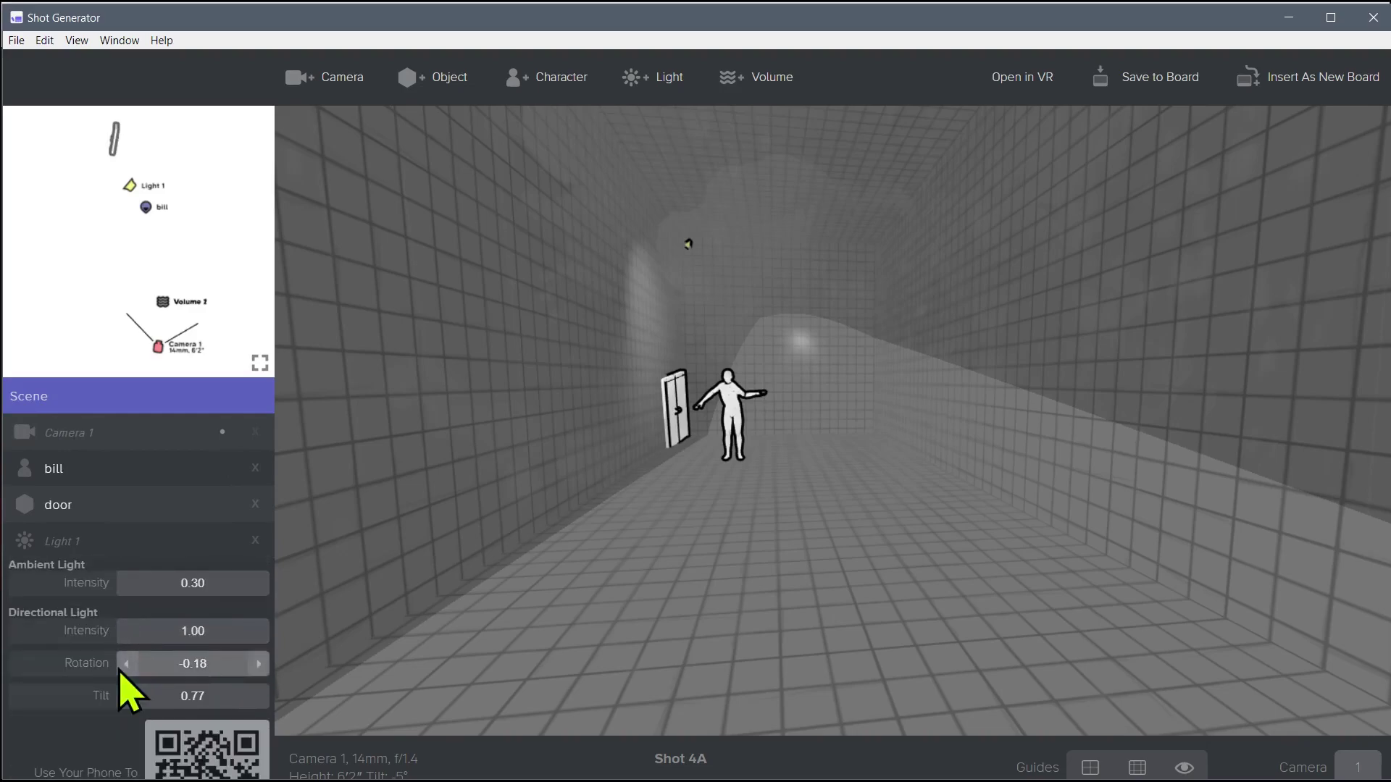
scroll(126, 692, up, 5)
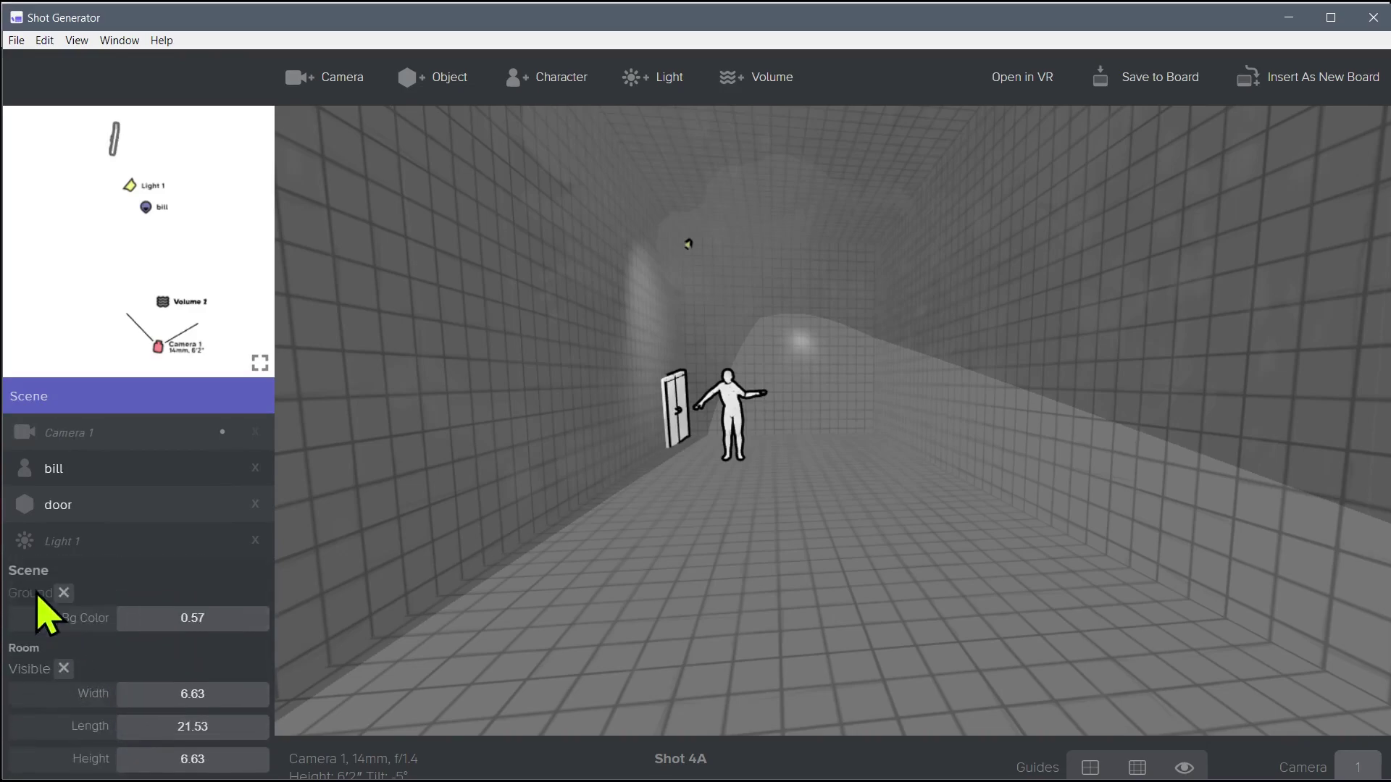
click(64, 669)
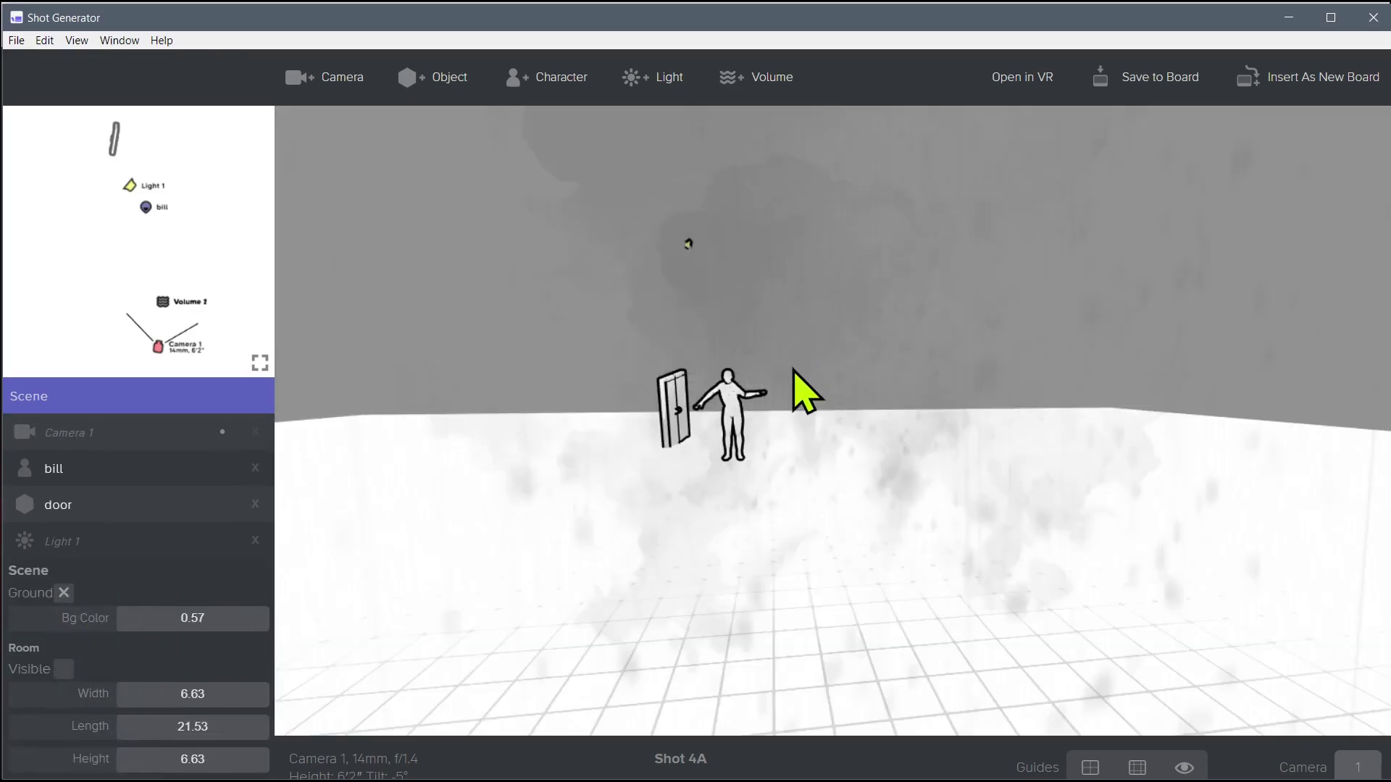
drag(910, 506, 874, 495)
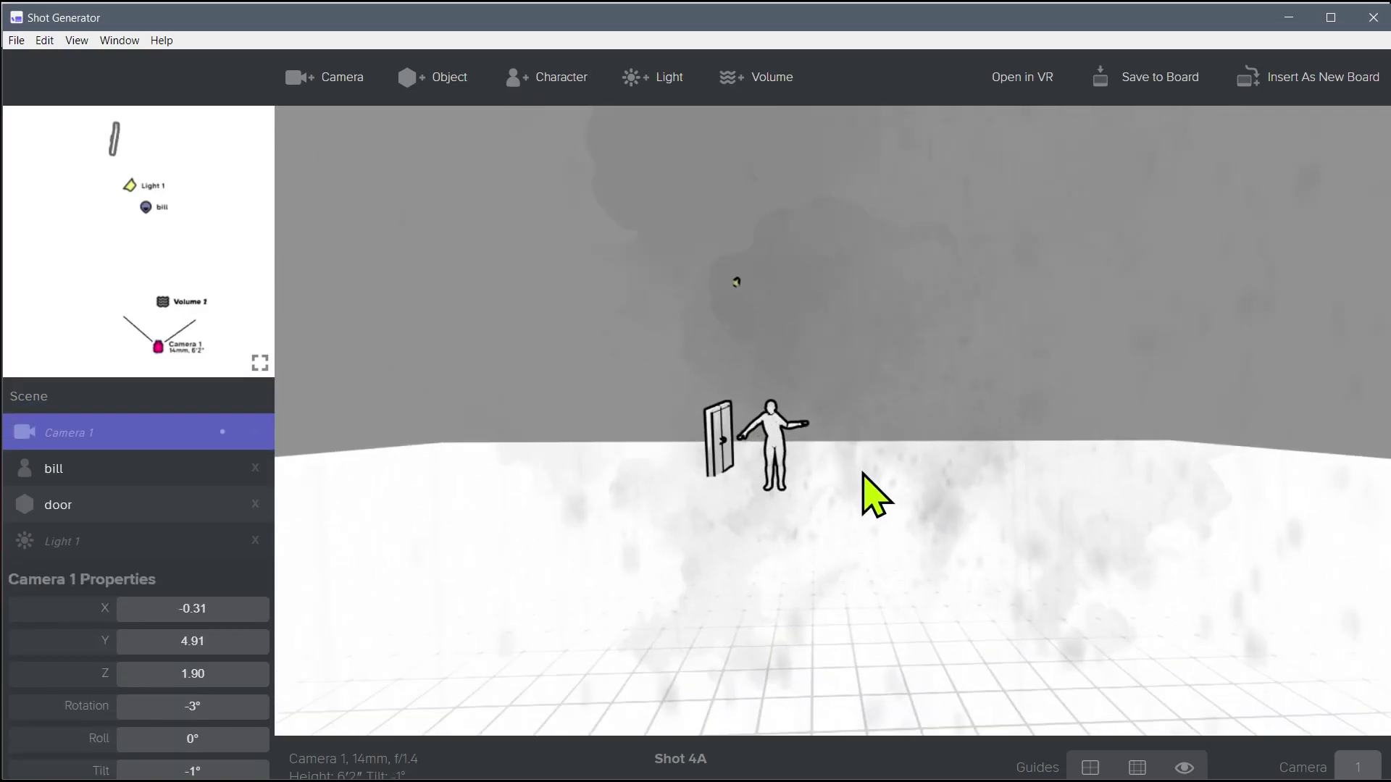
Delete the volume that uses the rain layer images, keeping the explosion volume
click(82, 551)
scroll(98, 536, down, 2)
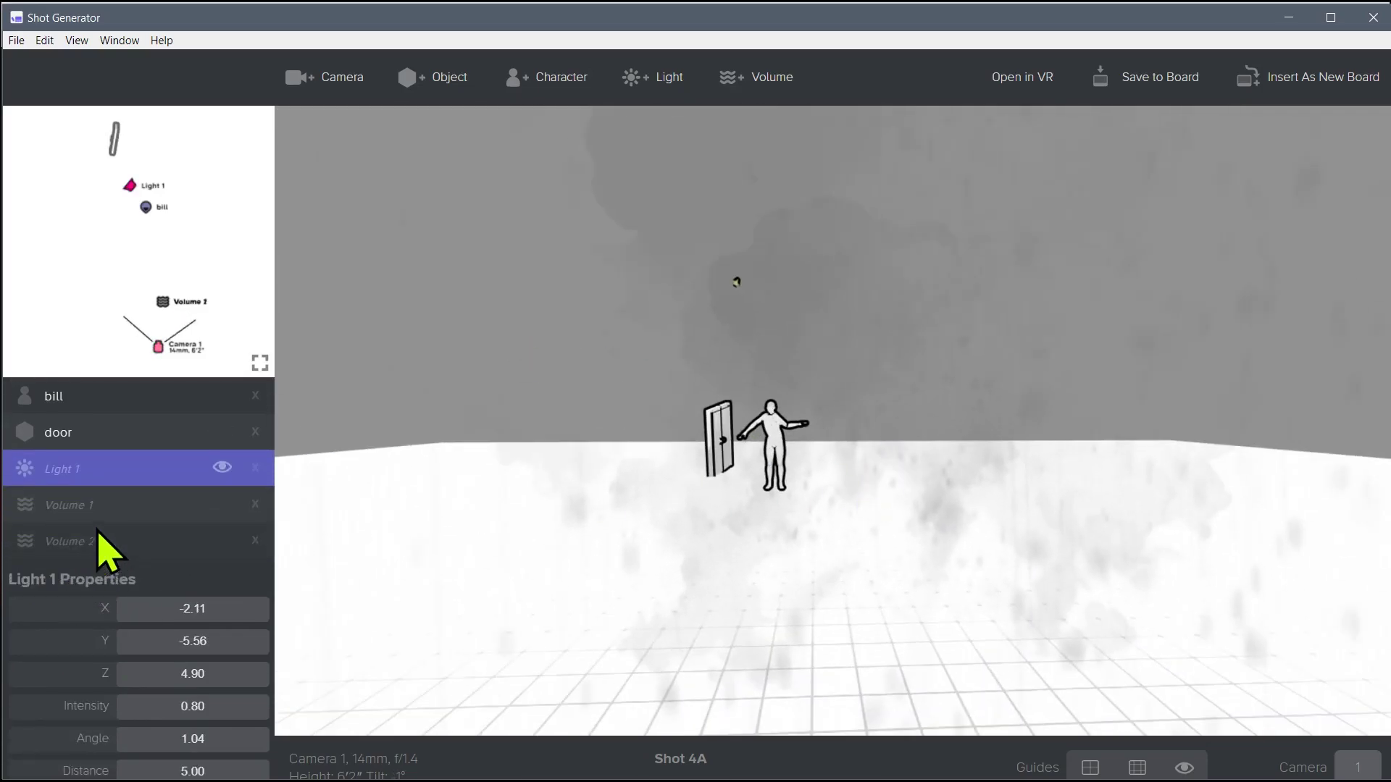
click(88, 554)
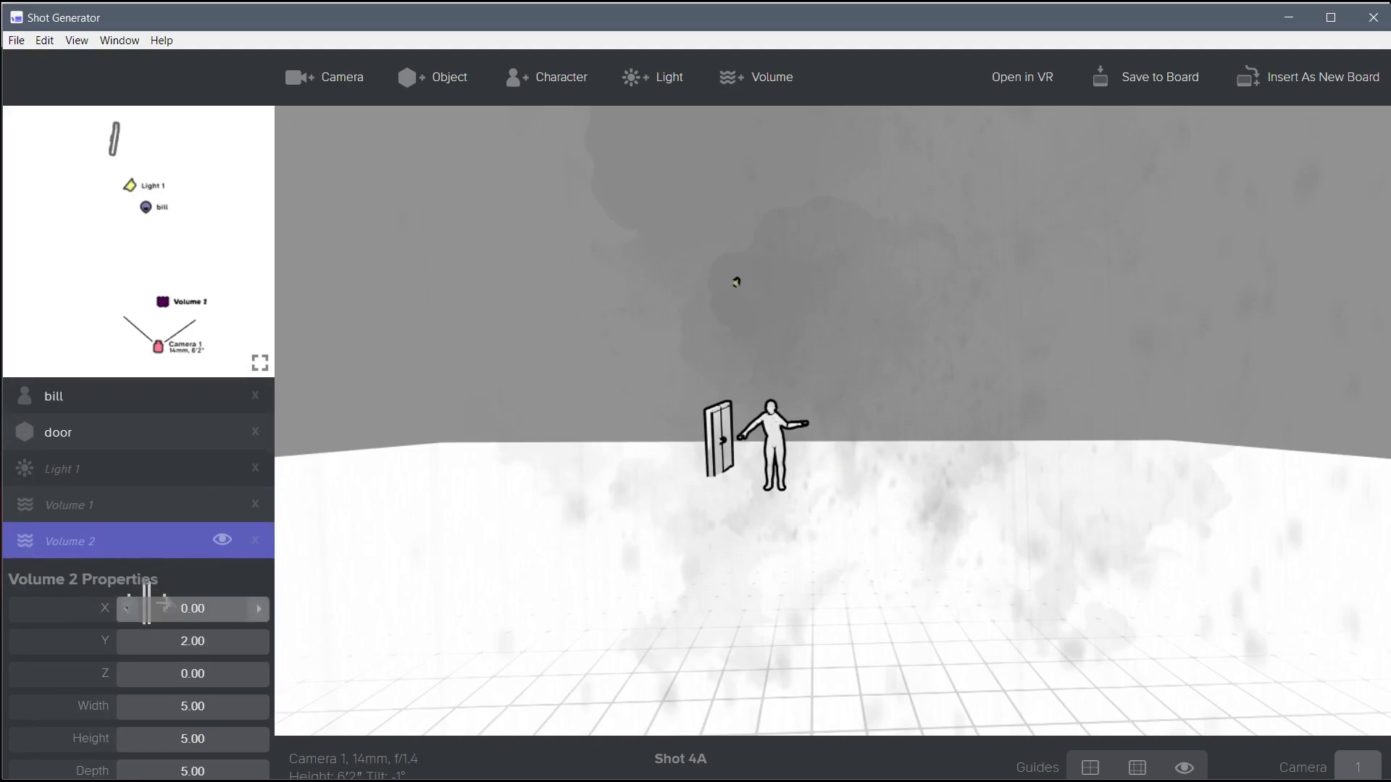
click(56, 512)
scroll(185, 652, down, 2)
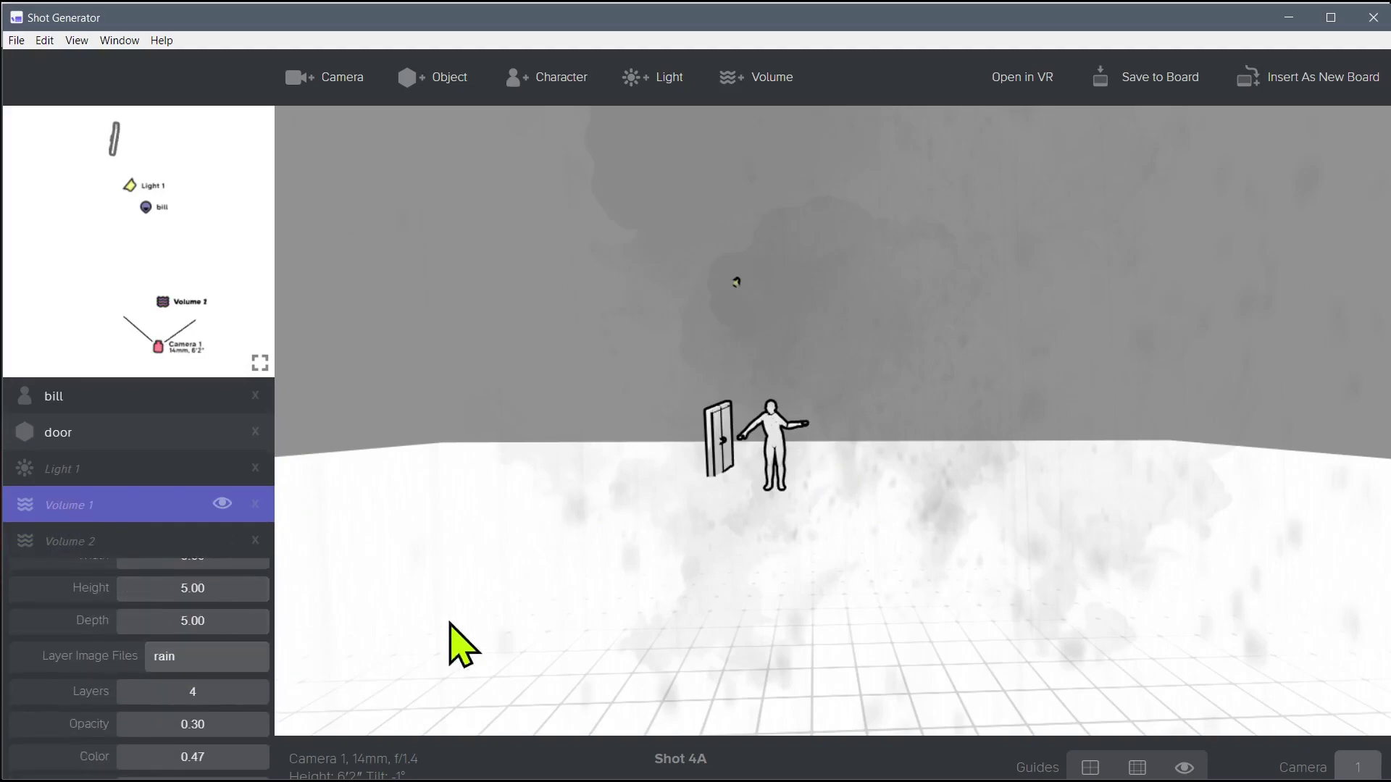
click(255, 505)
click(1291, 516)
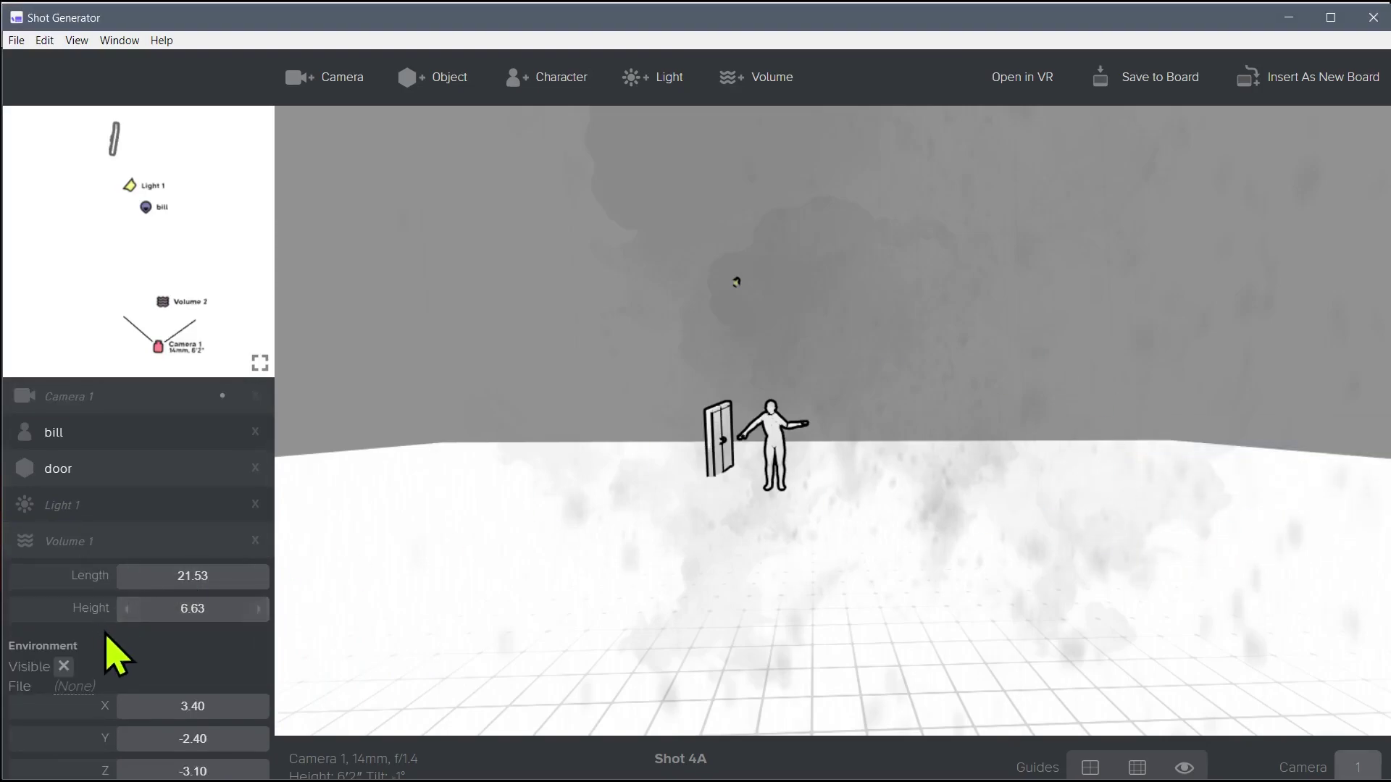
Resize the explosion volume to height 2.30 and depth 1.80, and move it to Y 3.70, Z 1.30
click(83, 544)
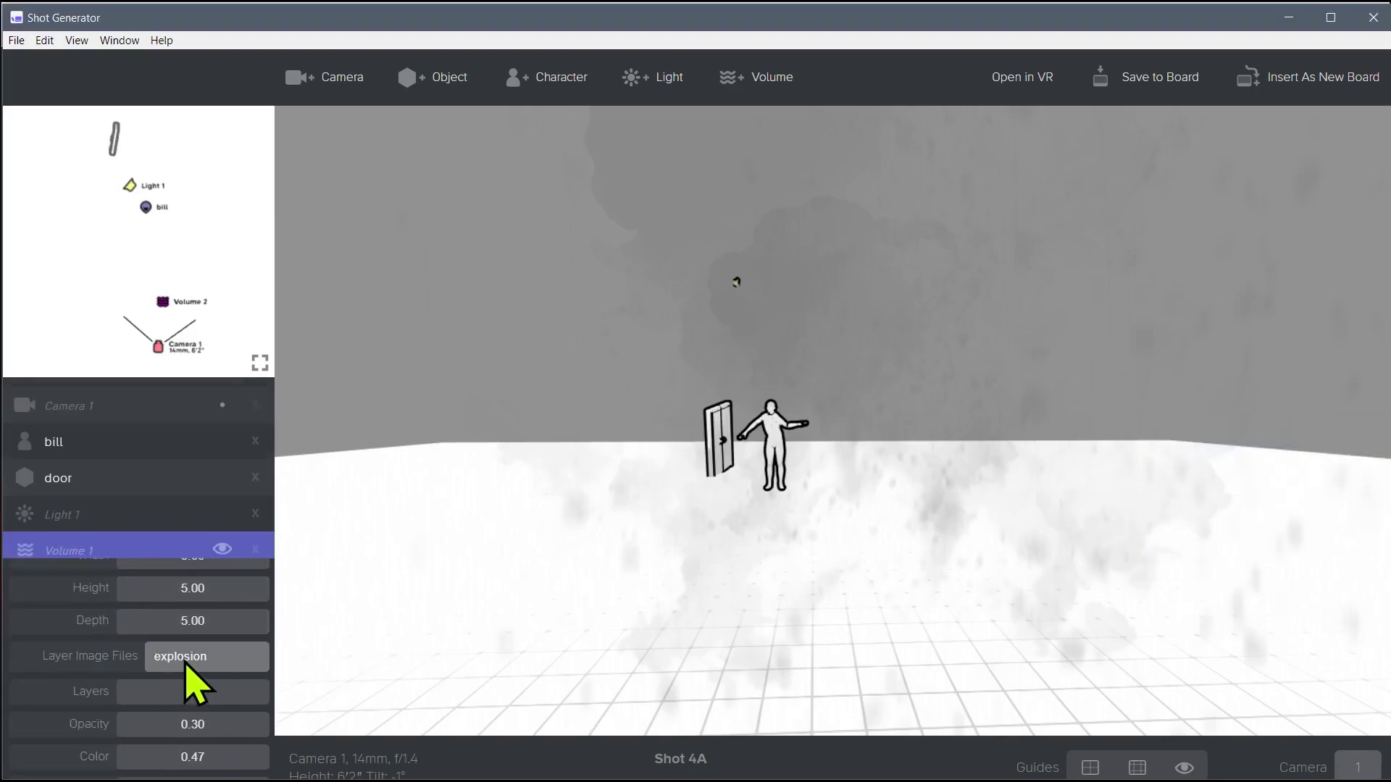
click(259, 692)
drag(193, 621, 218, 588)
scroll(205, 601, up, 2)
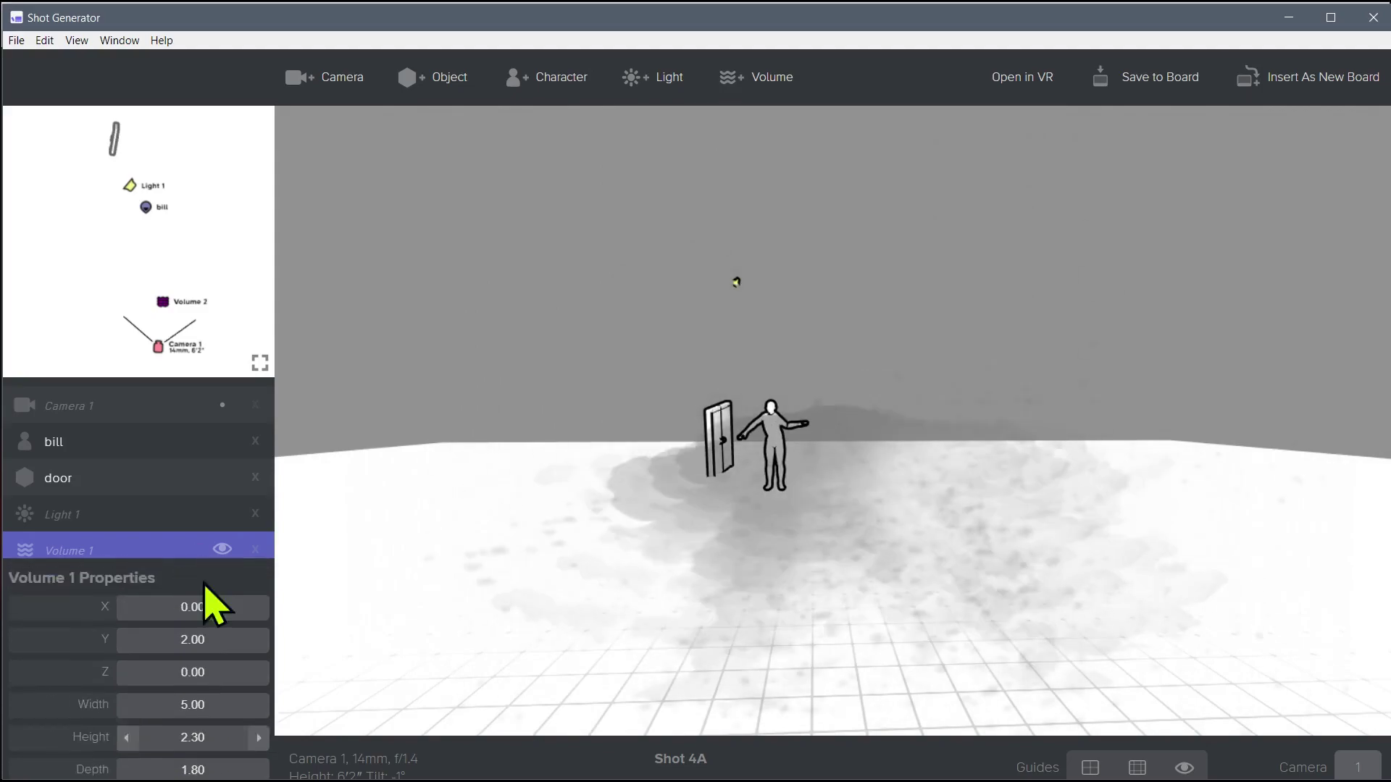
mouse_move(193, 672)
mouse_down()
mouse_move(225, 672)
mouse_move(174, 641)
mouse_move(217, 640)
mouse_move(192, 641)
mouse_up()
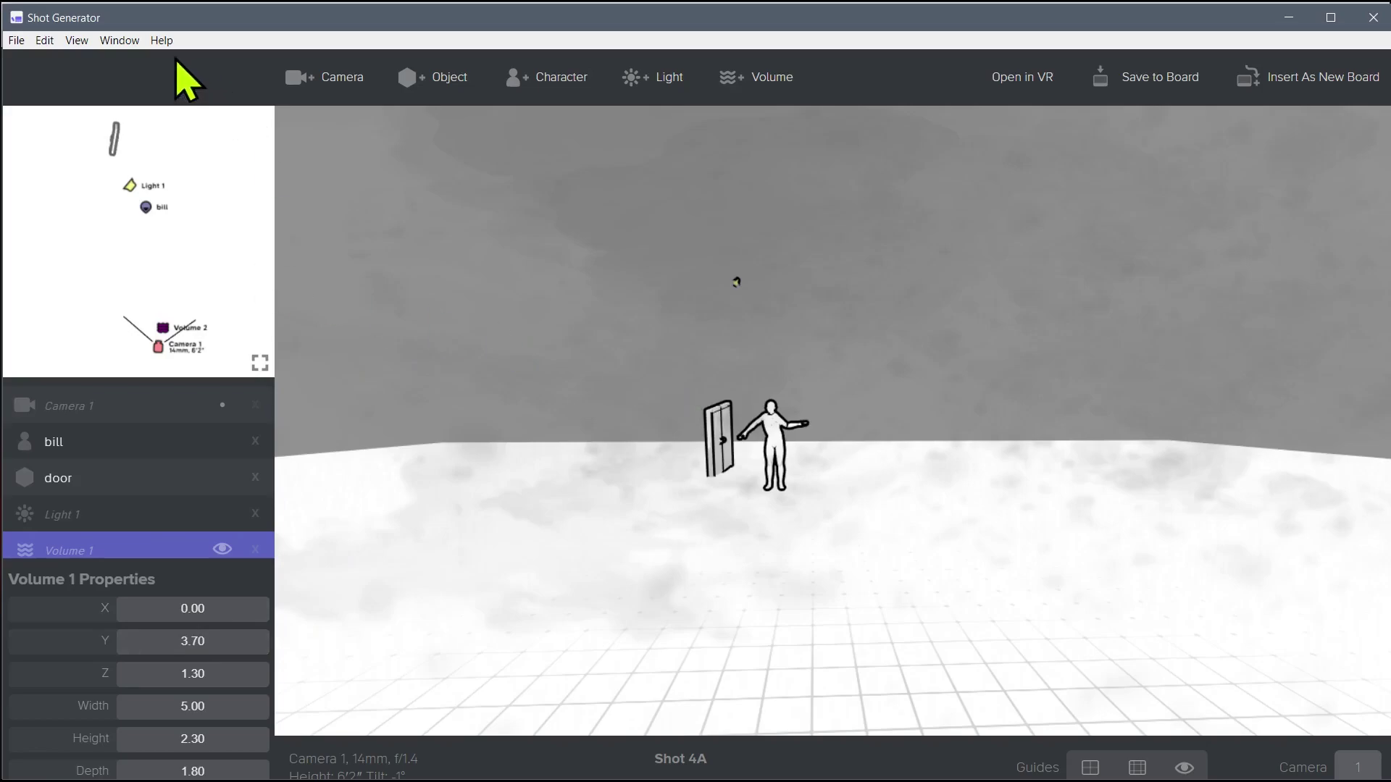
Insert the explosion shot as a new board and close Shot Generator to return to the storyboard
click(1297, 85)
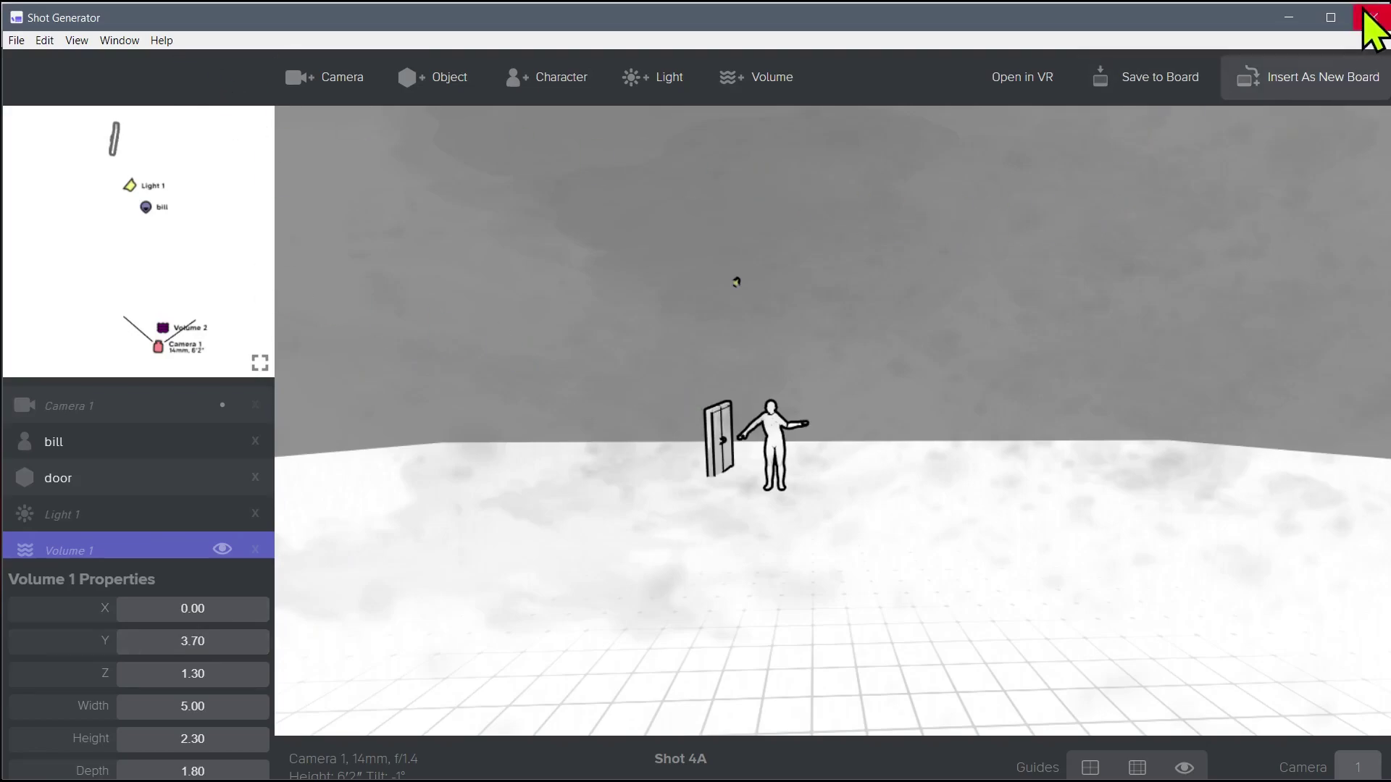
click(1373, 17)
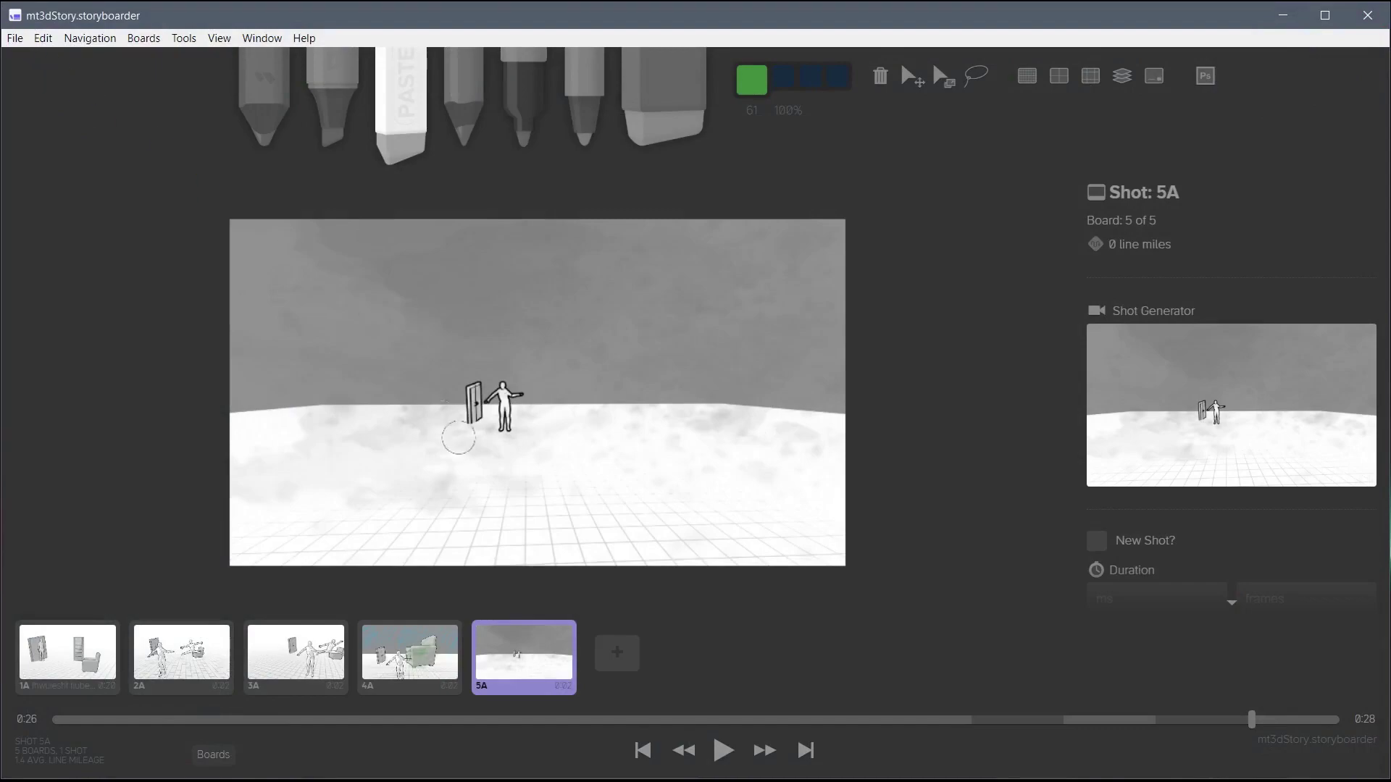